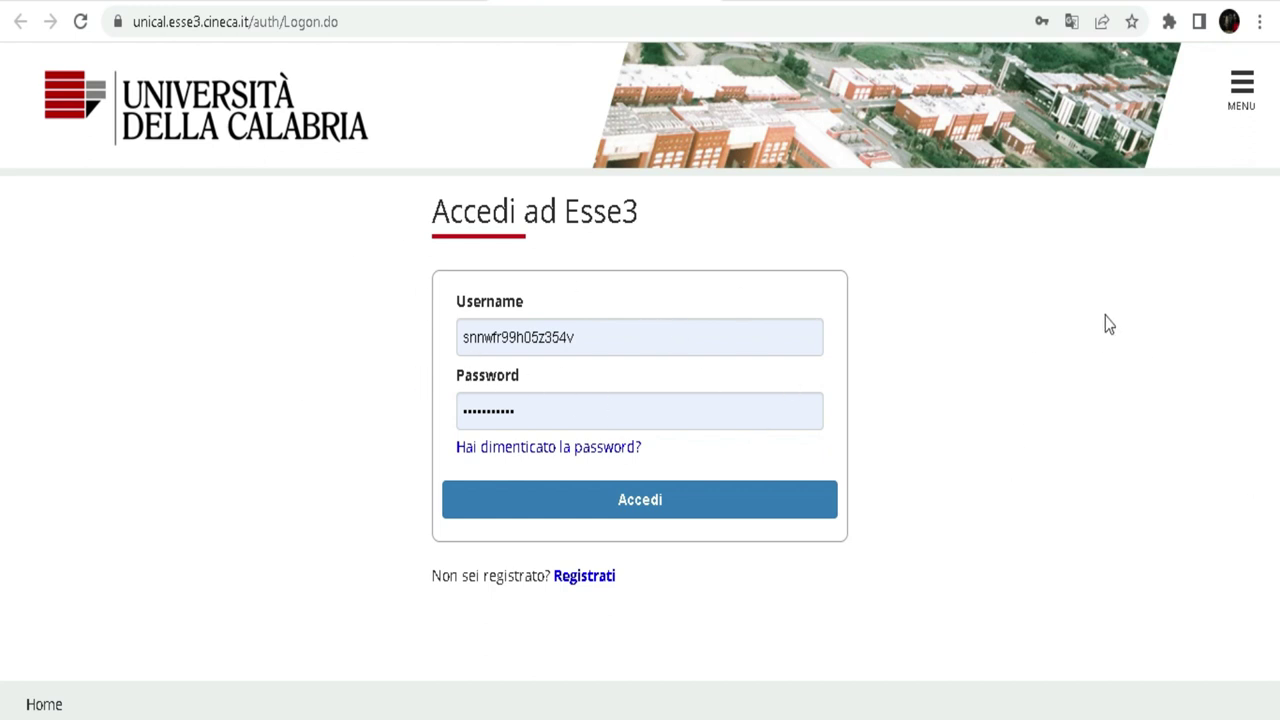
{"action": "left_click", "coordinate": [595, 338]}
{"action": "left_click", "coordinate": [954, 319]}
{"action": "left_click", "coordinate": [812, 656]}
{"action": "left_click", "coordinate": [600, 336]}
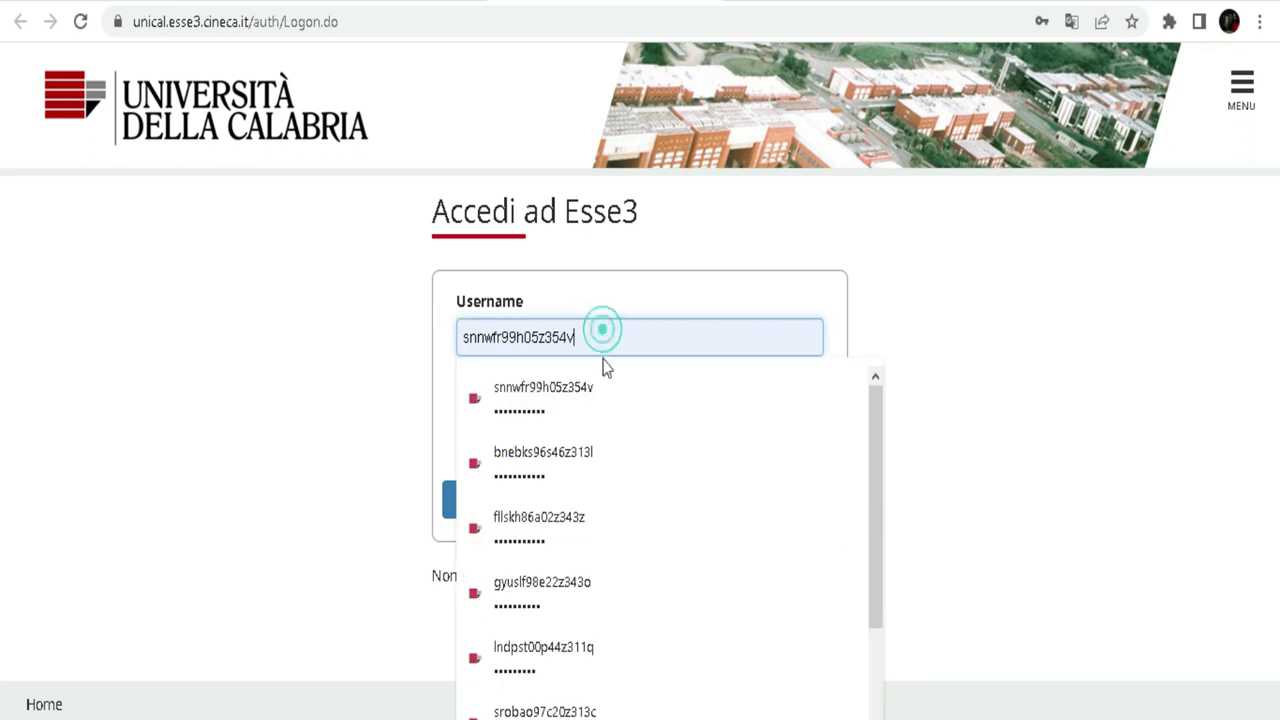
{"action": "left_click", "coordinate": [1000, 316]}
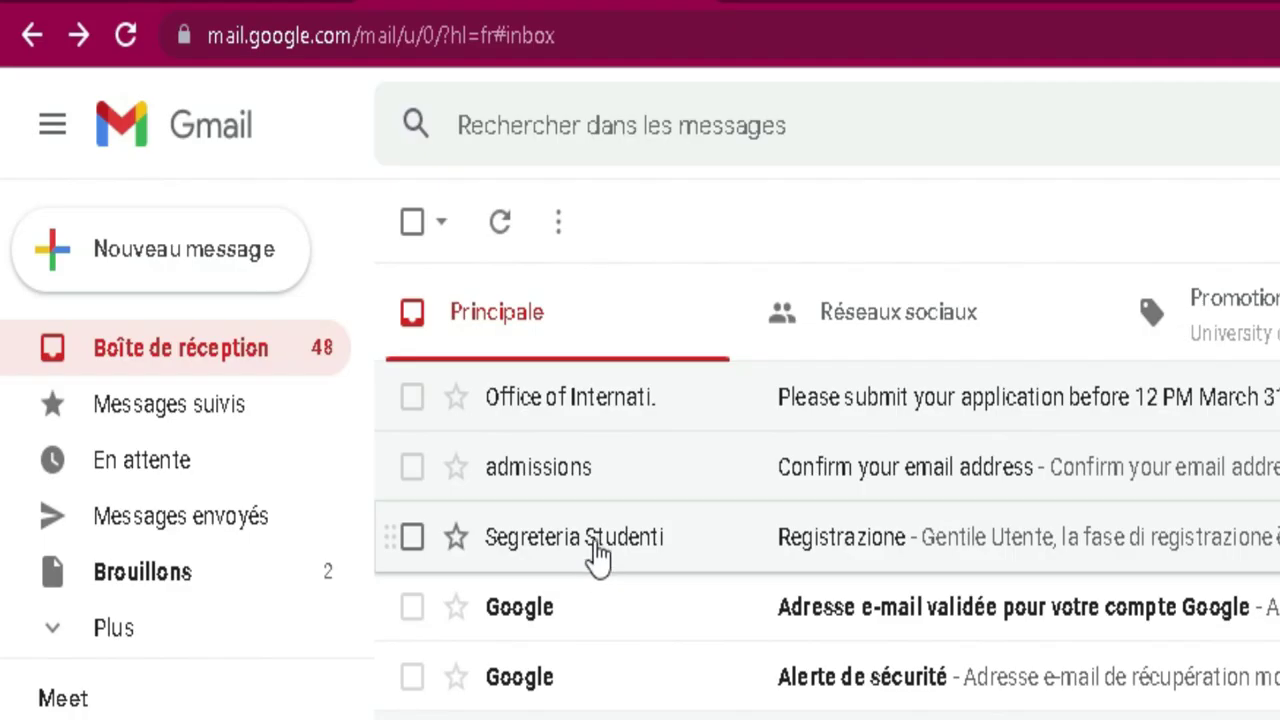
- Switch to Gmail, open the Registrazione e-mail from Segreteria Studenti, and copy the assigned username
{"action": "left_click", "coordinate": [382, 360]}
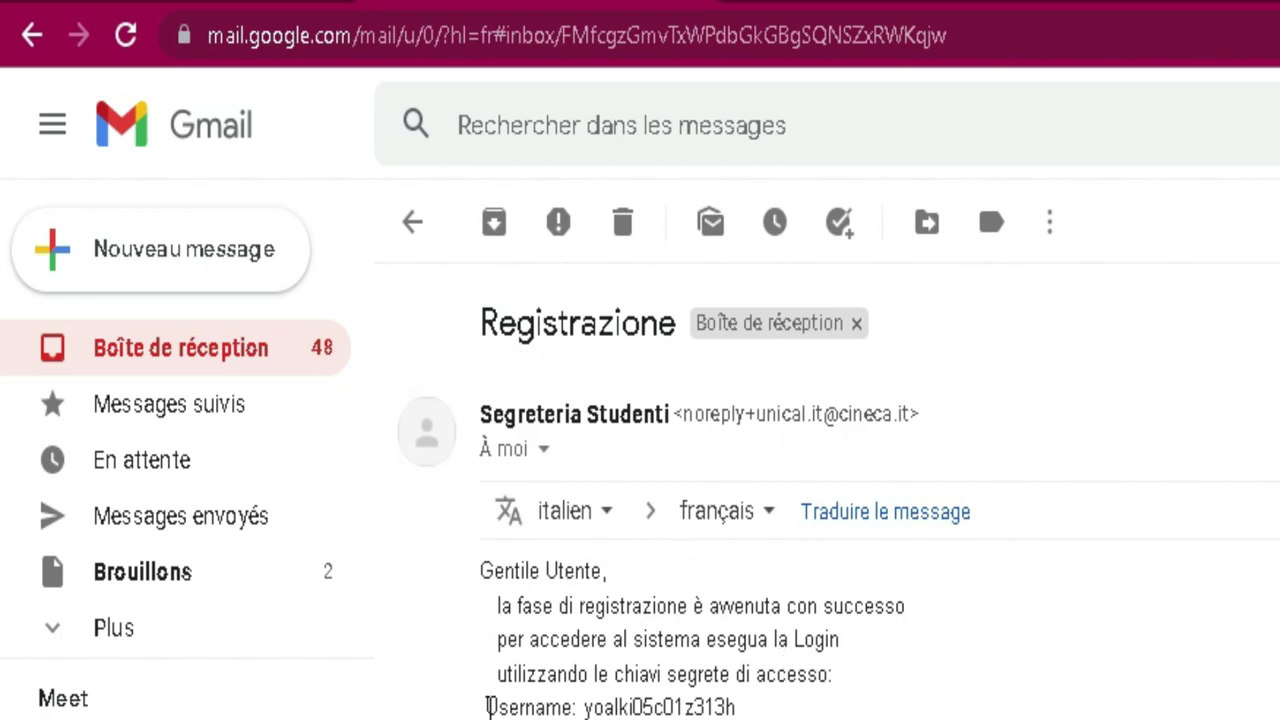
{"action": "left_click_drag", "start_coordinate": [486, 706], "coordinate": [750, 706]}
{"action": "left_click_drag", "start_coordinate": [745, 704], "coordinate": [580, 704]}
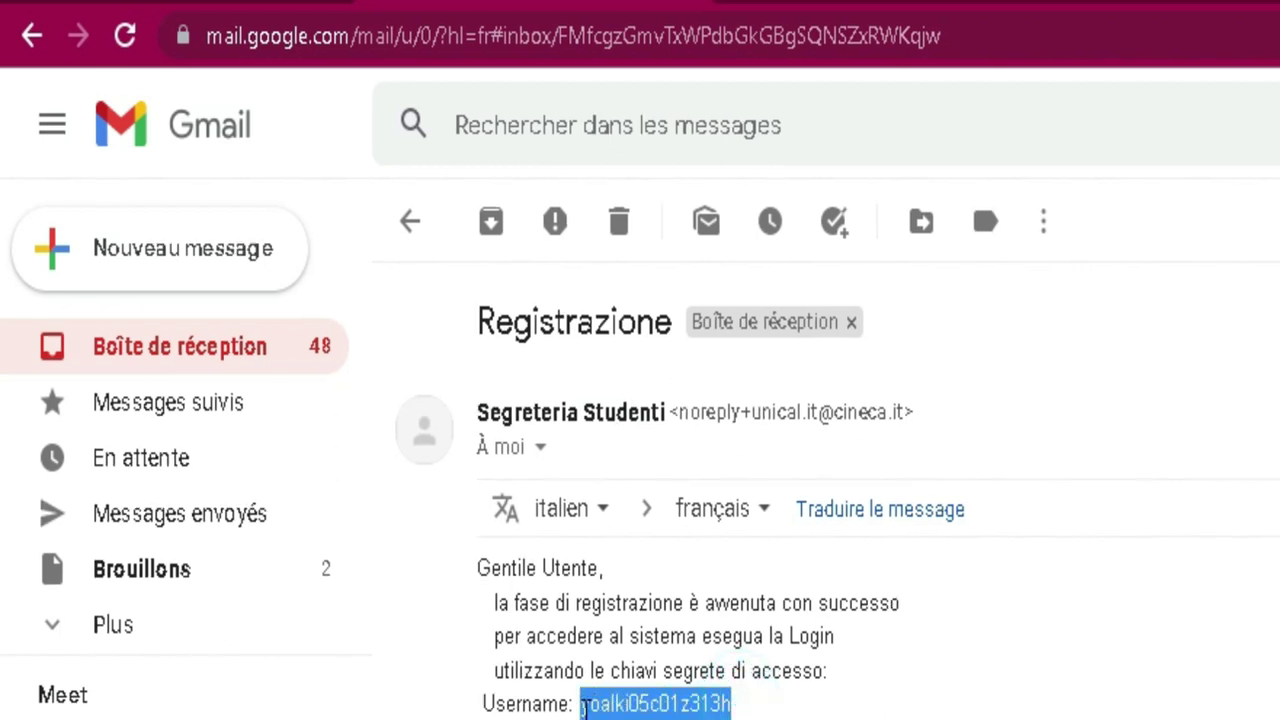
{"action": "right_click", "coordinate": [613, 706]}
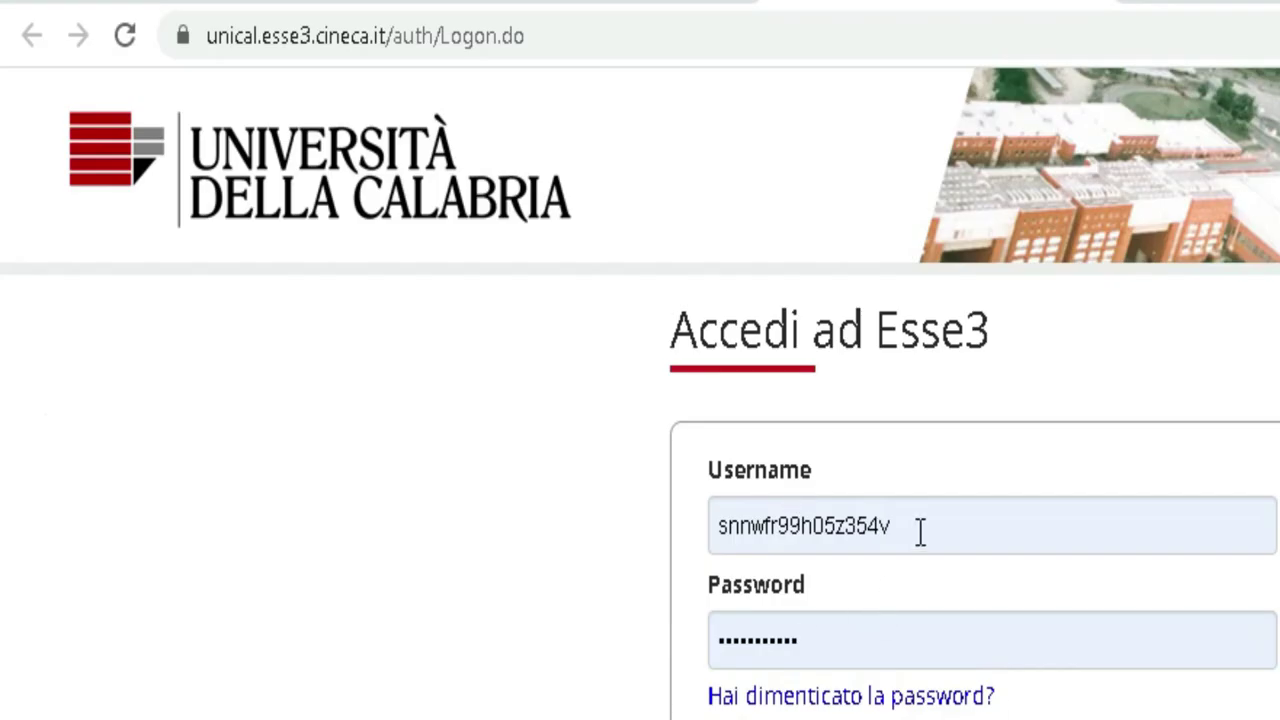
- Return to the Esse3 login page and replace the prefilled username with the copied one
{"action": "left_click_drag", "start_coordinate": [917, 528], "coordinate": [700, 543]}
{"action": "right_click", "coordinate": [771, 527]}
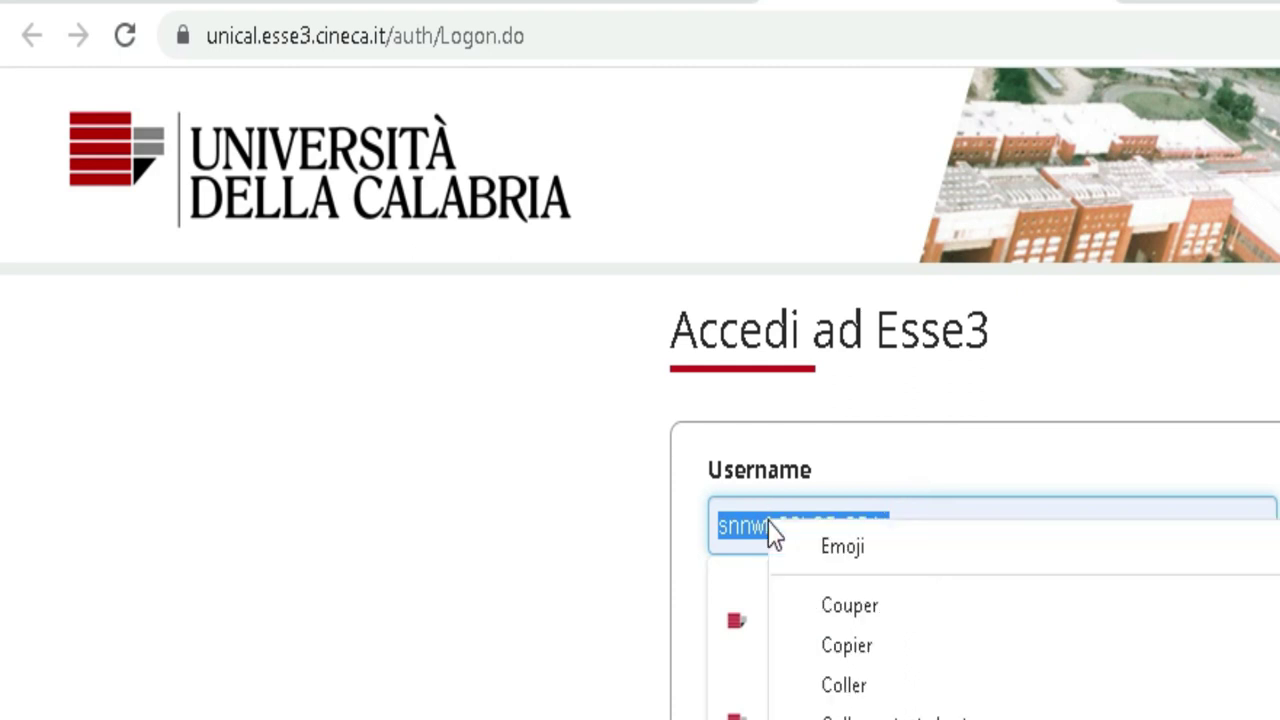
{"action": "left_click", "coordinate": [845, 685]}
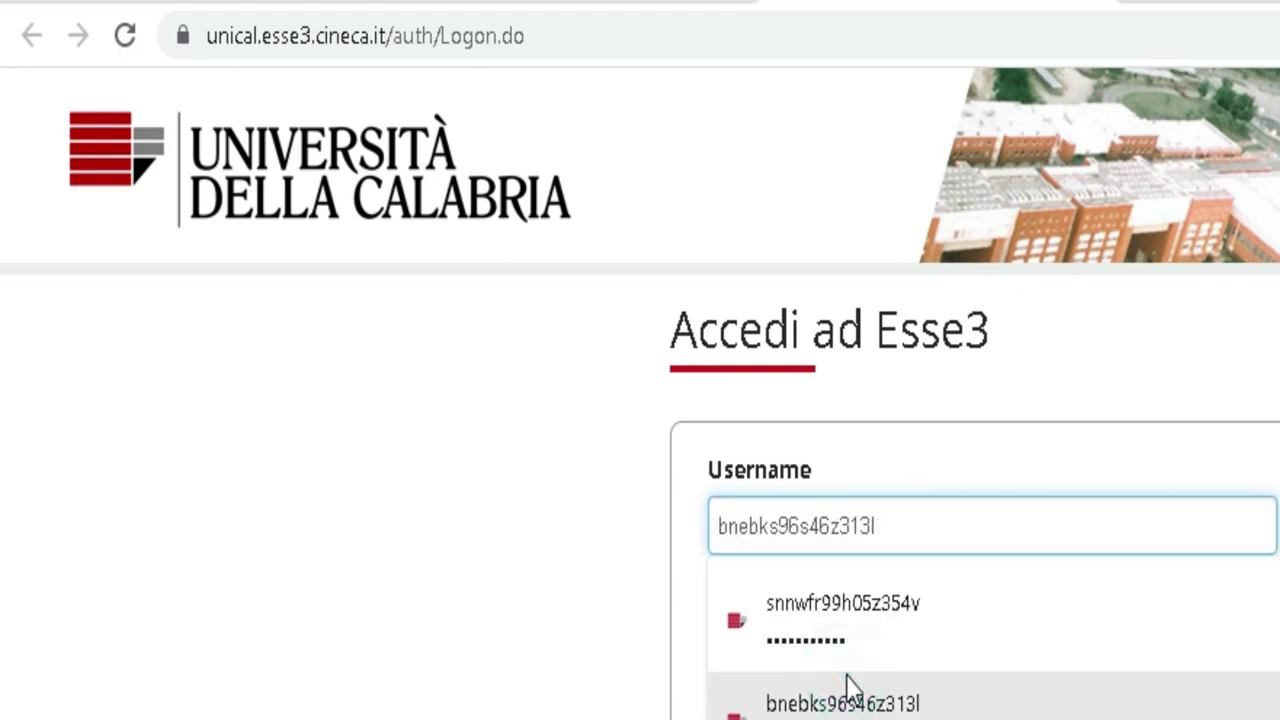
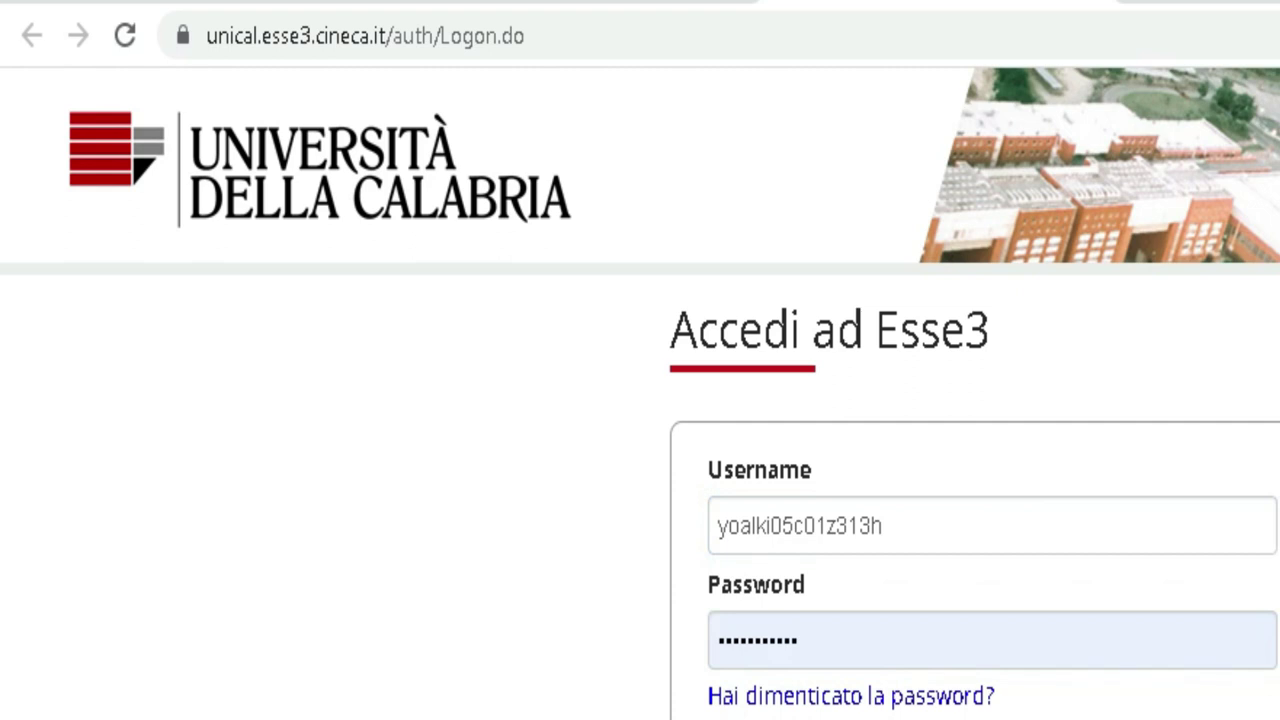
- Copy the account password from the Gmail registration message and paste it over the prefilled password on the Esse3 login page
{"action": "key", "text": "alt+Tab"}
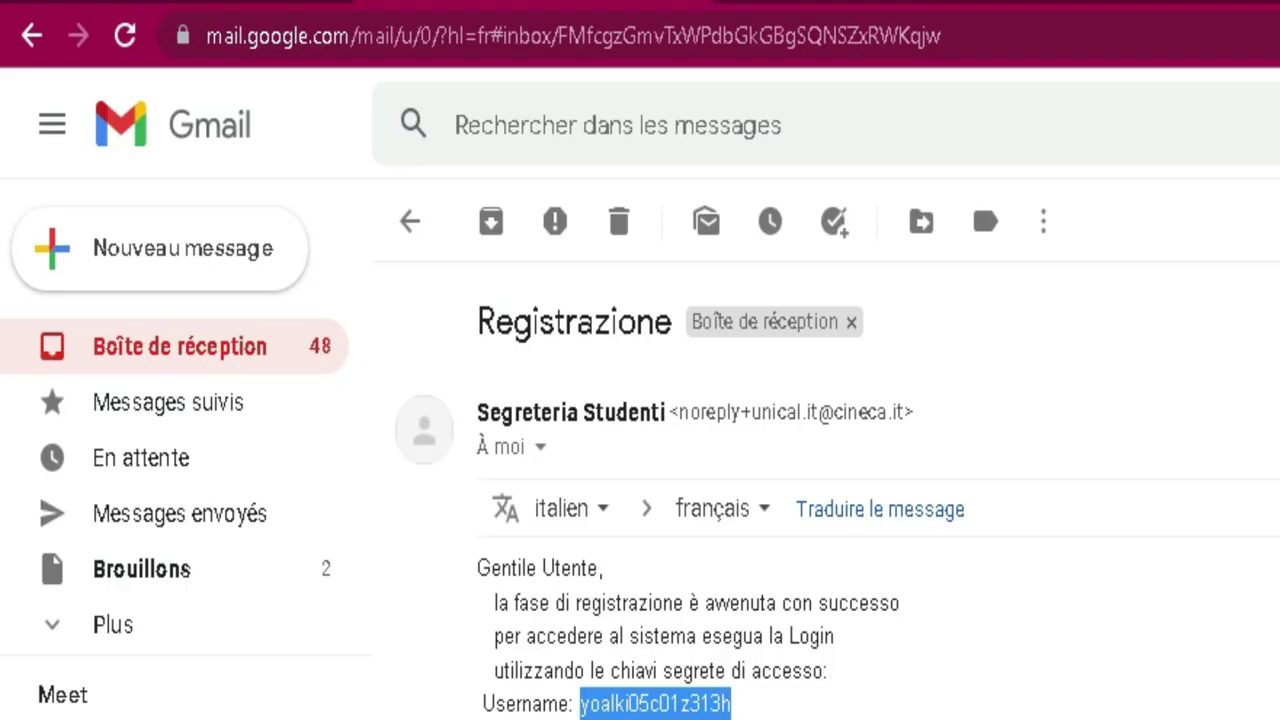
{"action": "left_click", "coordinate": [977, 617]}
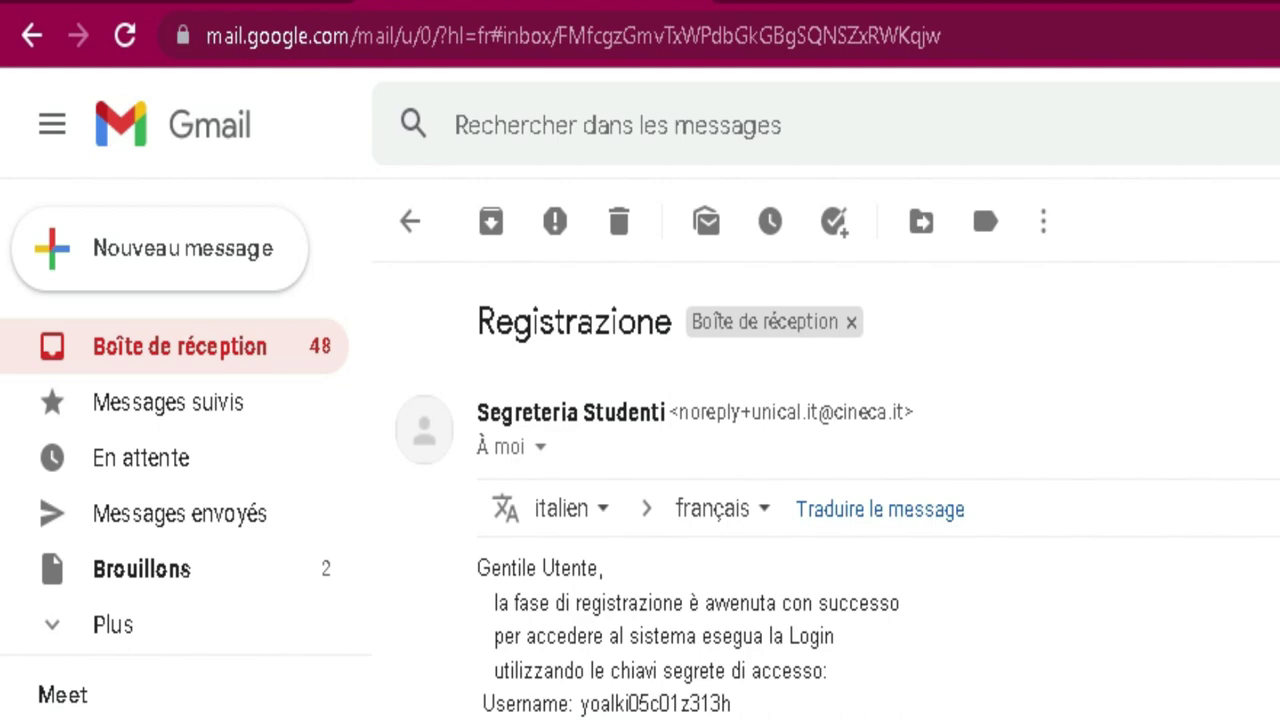
{"action": "key", "text": "alt+Tab"}
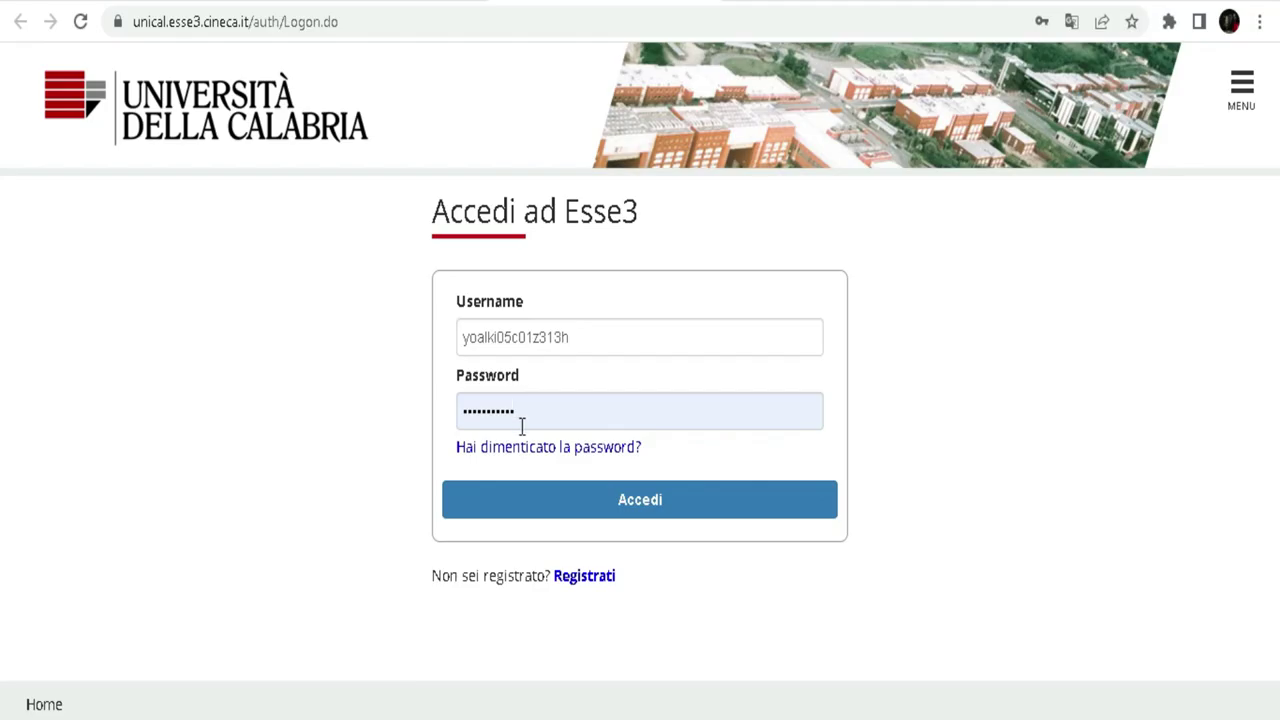
{"action": "double_click", "coordinate": [522, 405]}
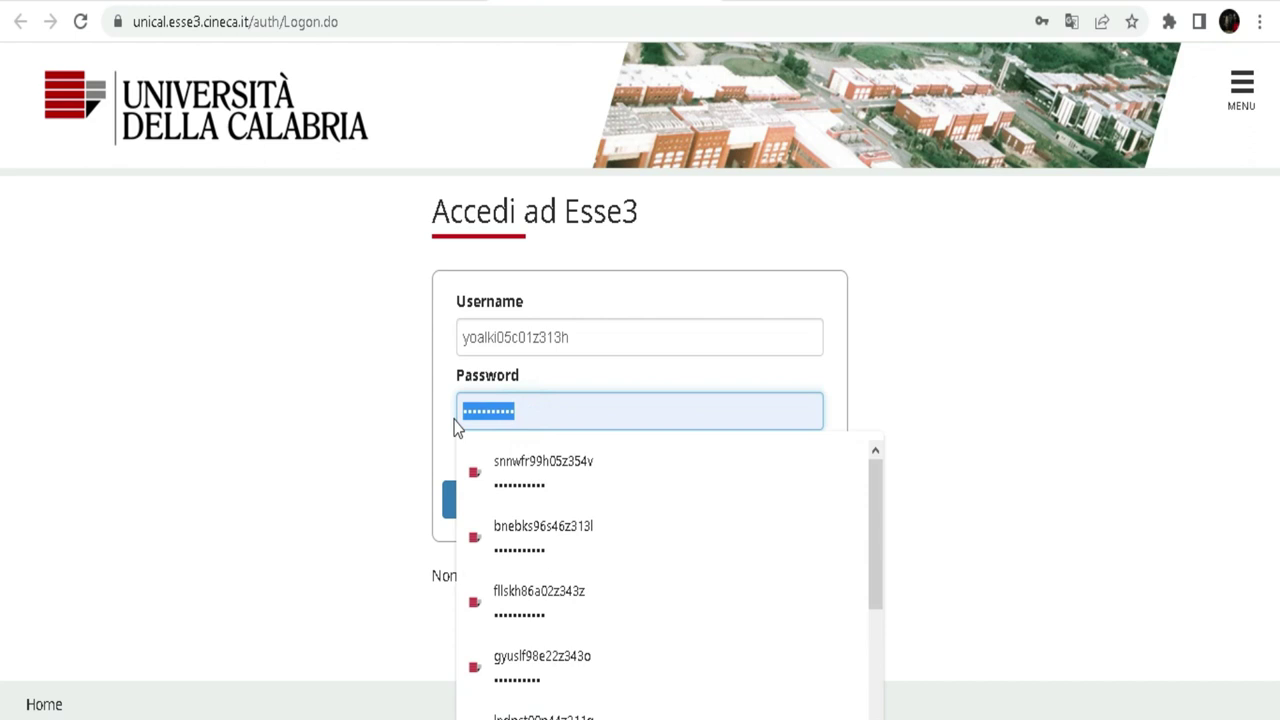
{"action": "right_click", "coordinate": [497, 415]}
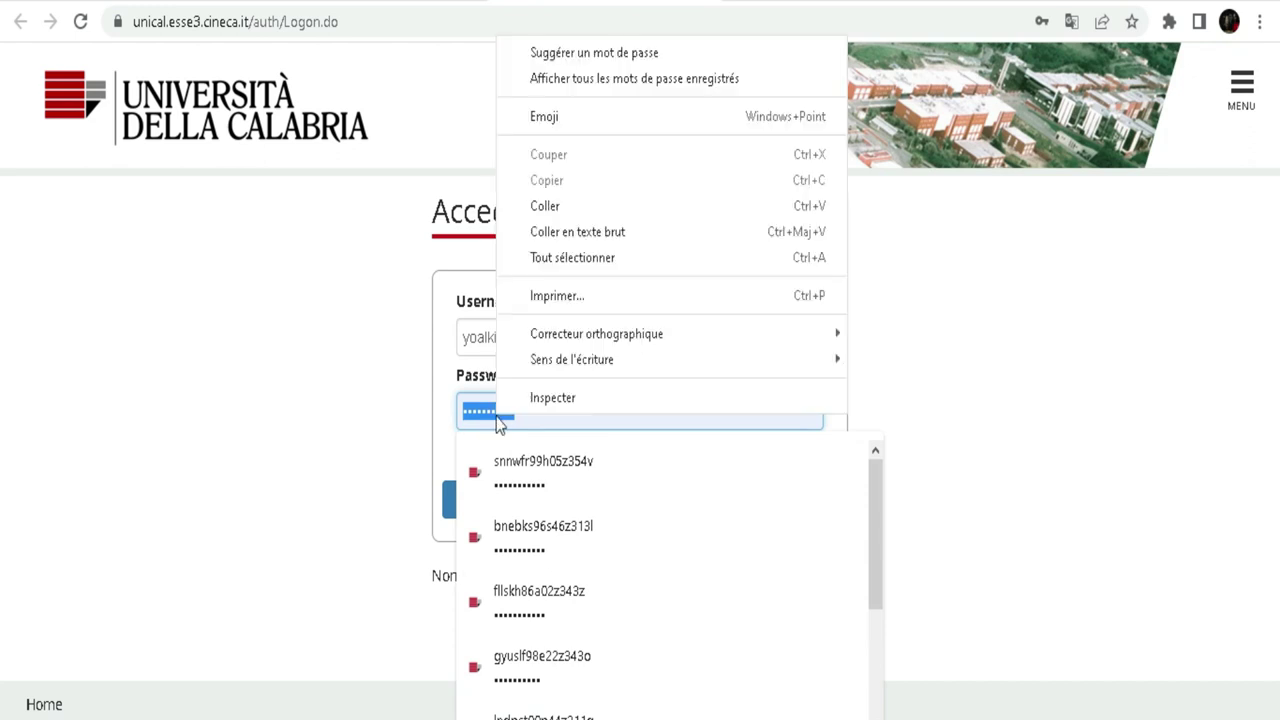
{"action": "left_click", "coordinate": [545, 206]}
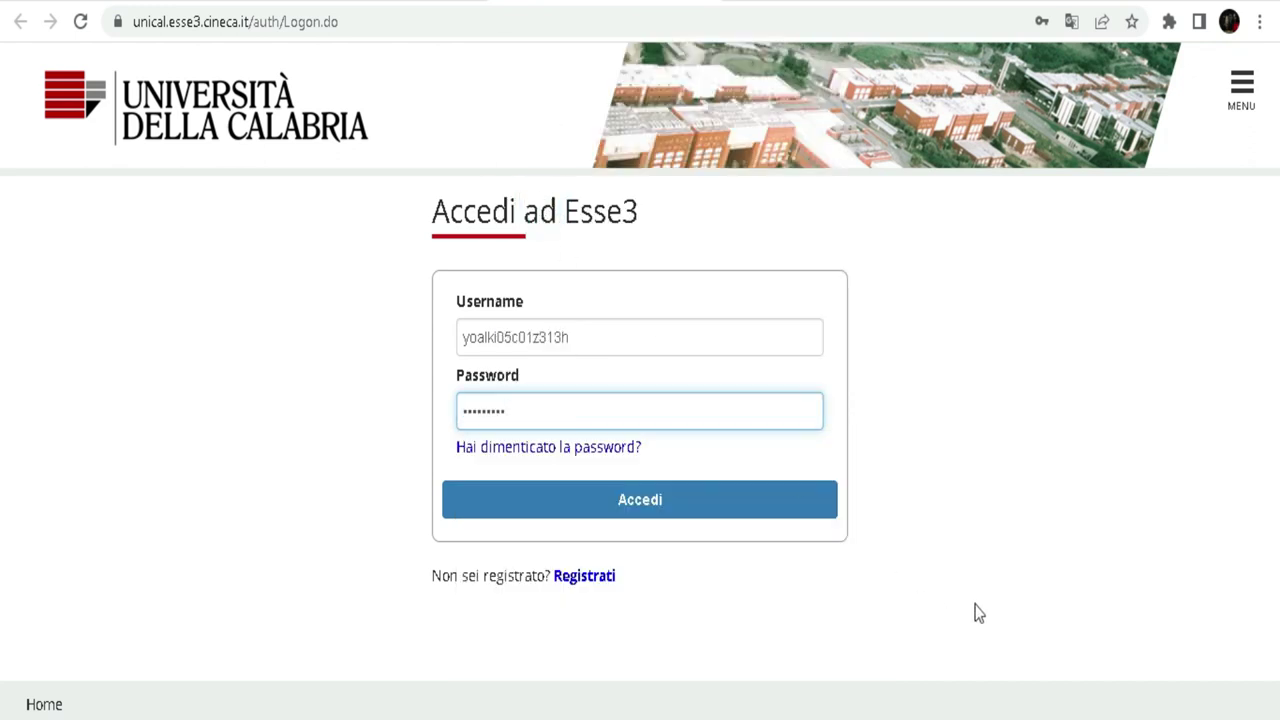
- Log in to Esse3 and save the login credentials in the browser
{"action": "left_click", "coordinate": [650, 510]}
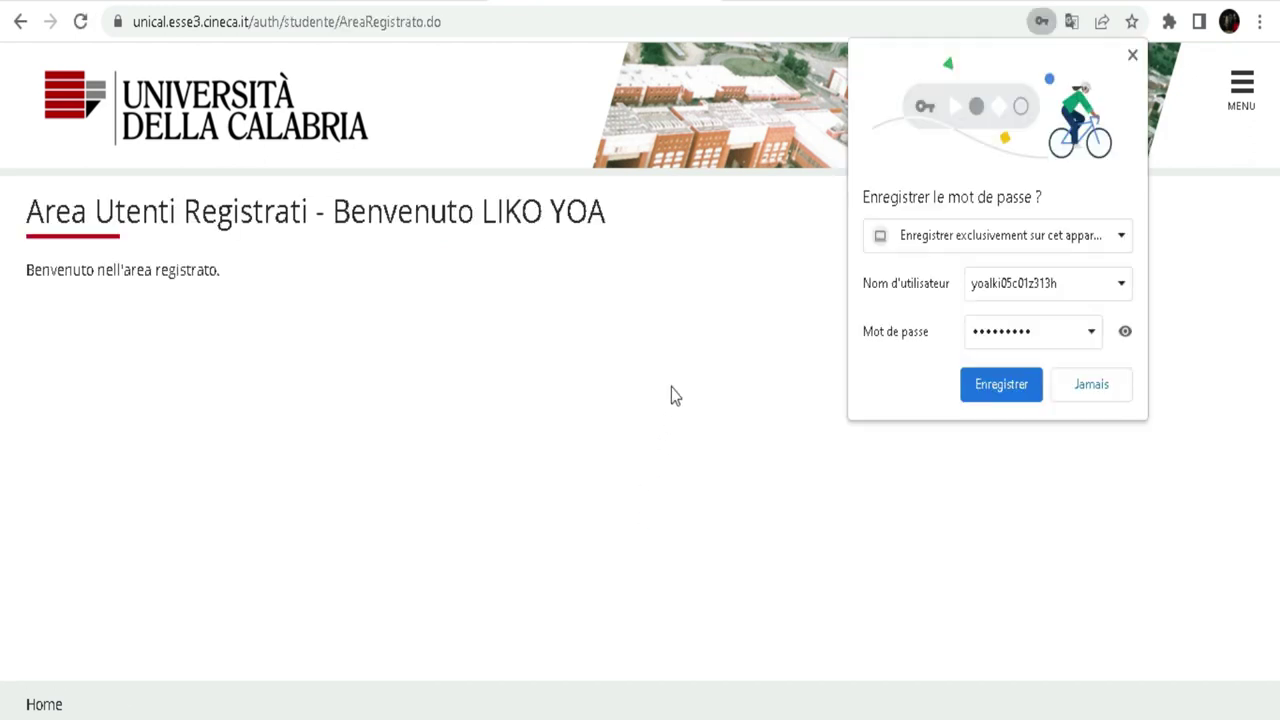
{"action": "left_click", "coordinate": [997, 390]}
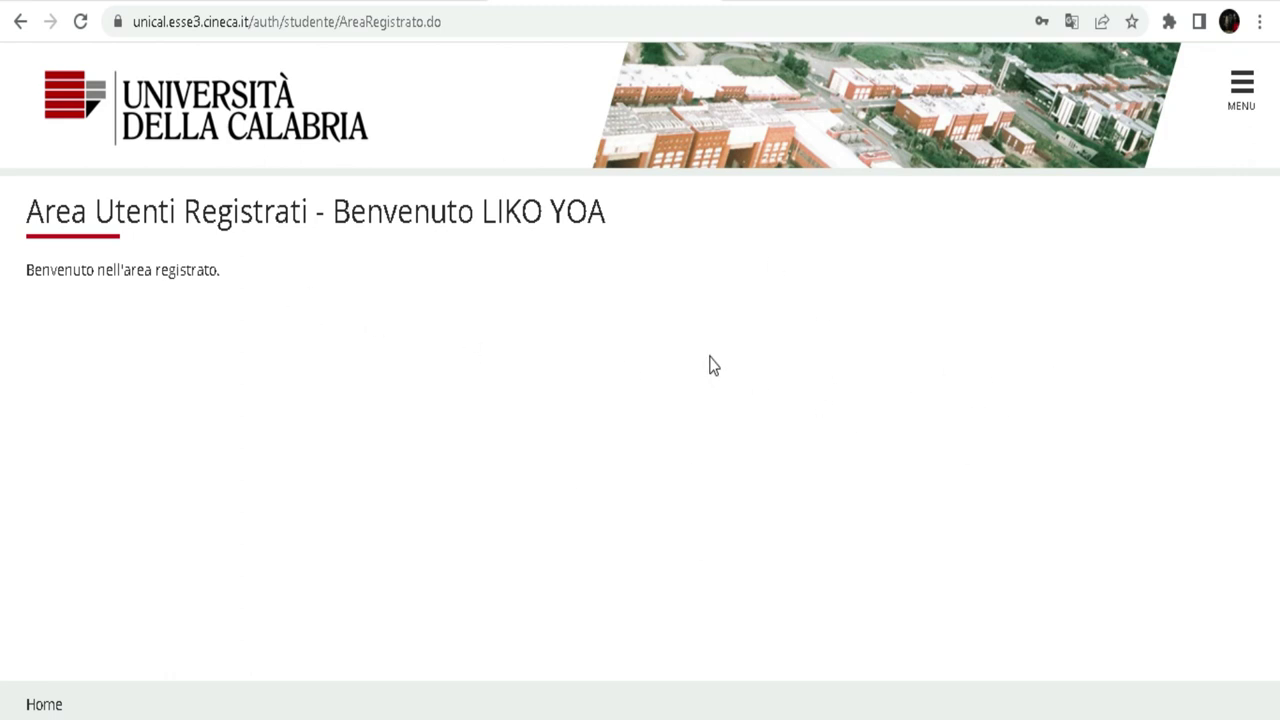
- Translate the registered user area into French and open the admission notices (Avis d'admission) in the Segreteria section
{"action": "left_click", "coordinate": [1242, 78]}
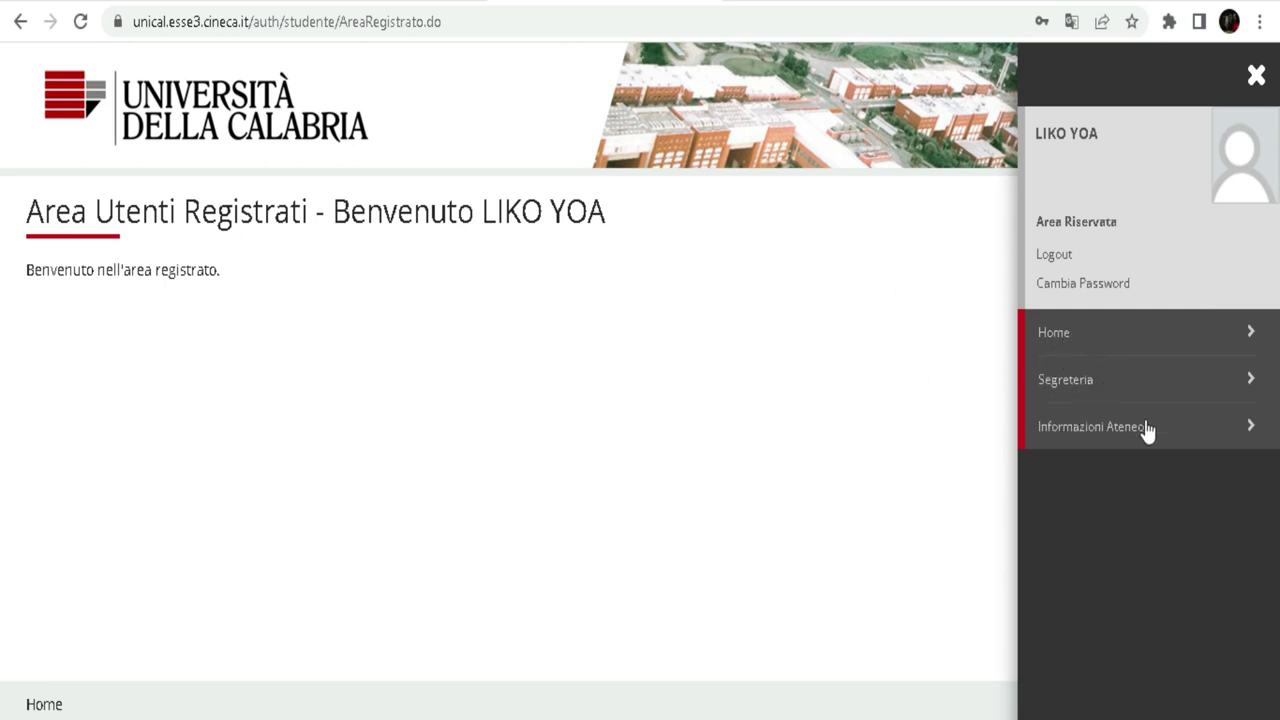
{"action": "left_click", "coordinate": [1078, 390]}
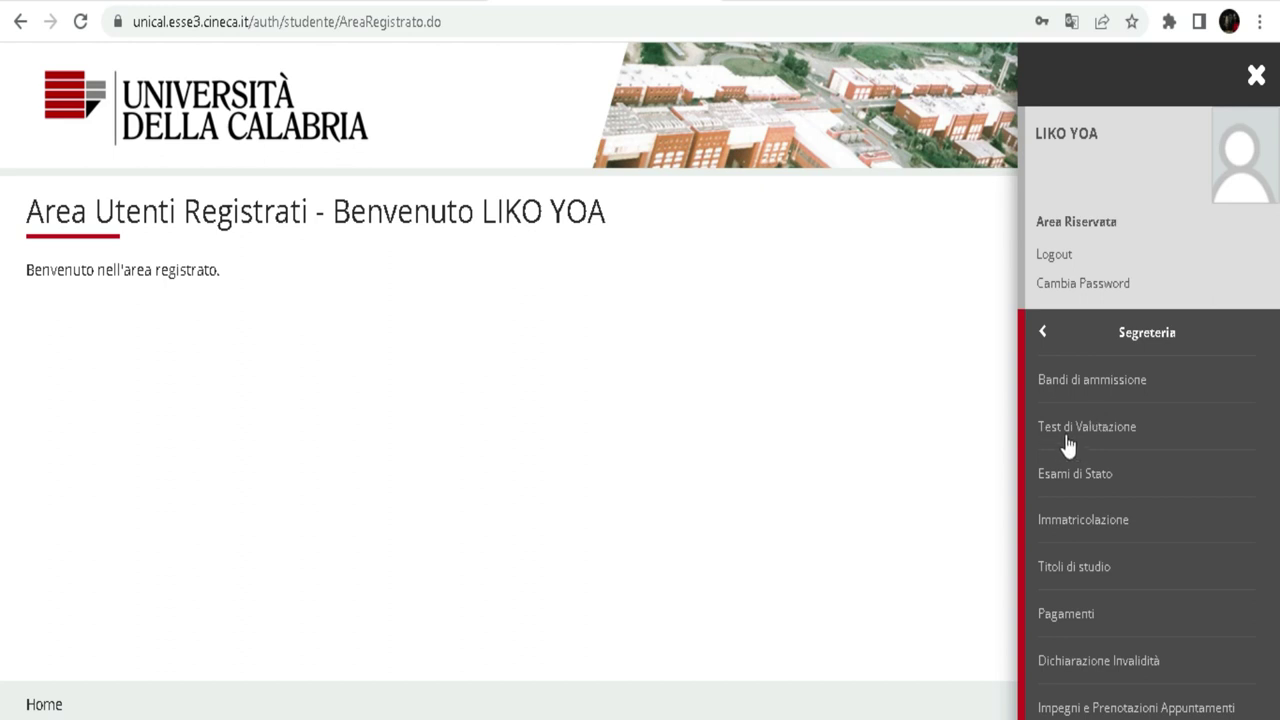
{"action": "left_click", "coordinate": [1071, 22]}
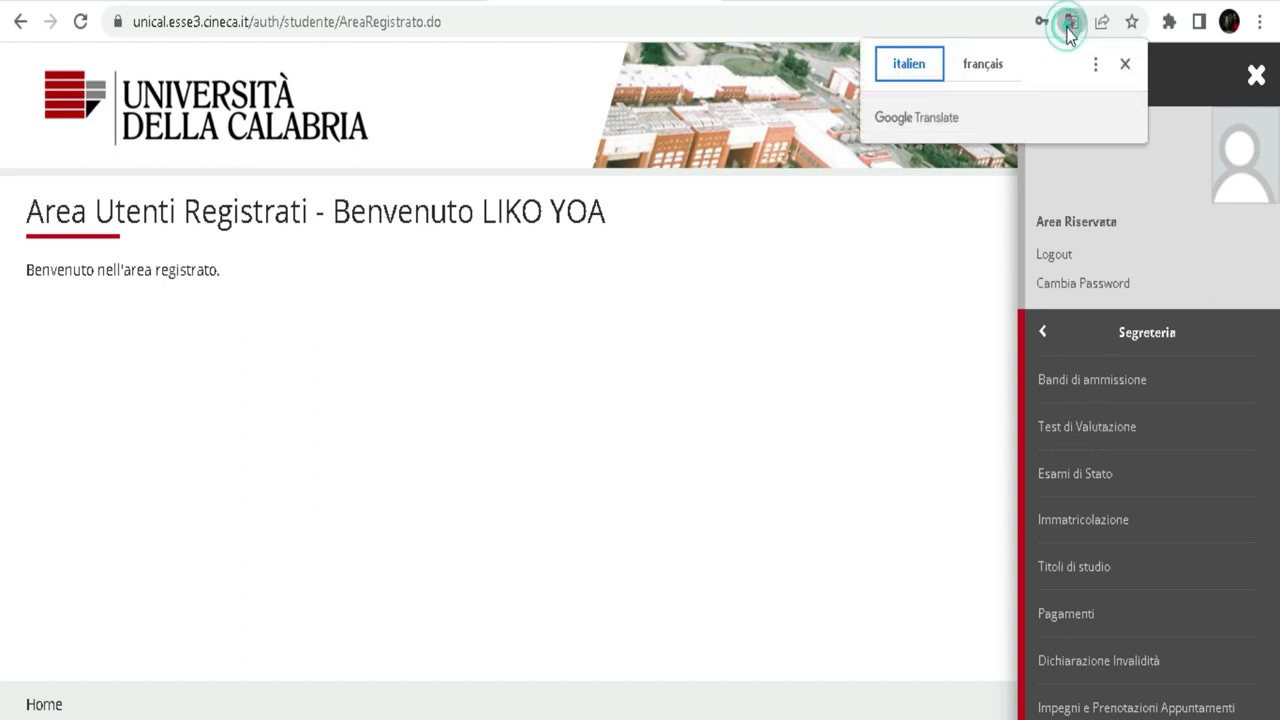
{"action": "left_click", "coordinate": [982, 70]}
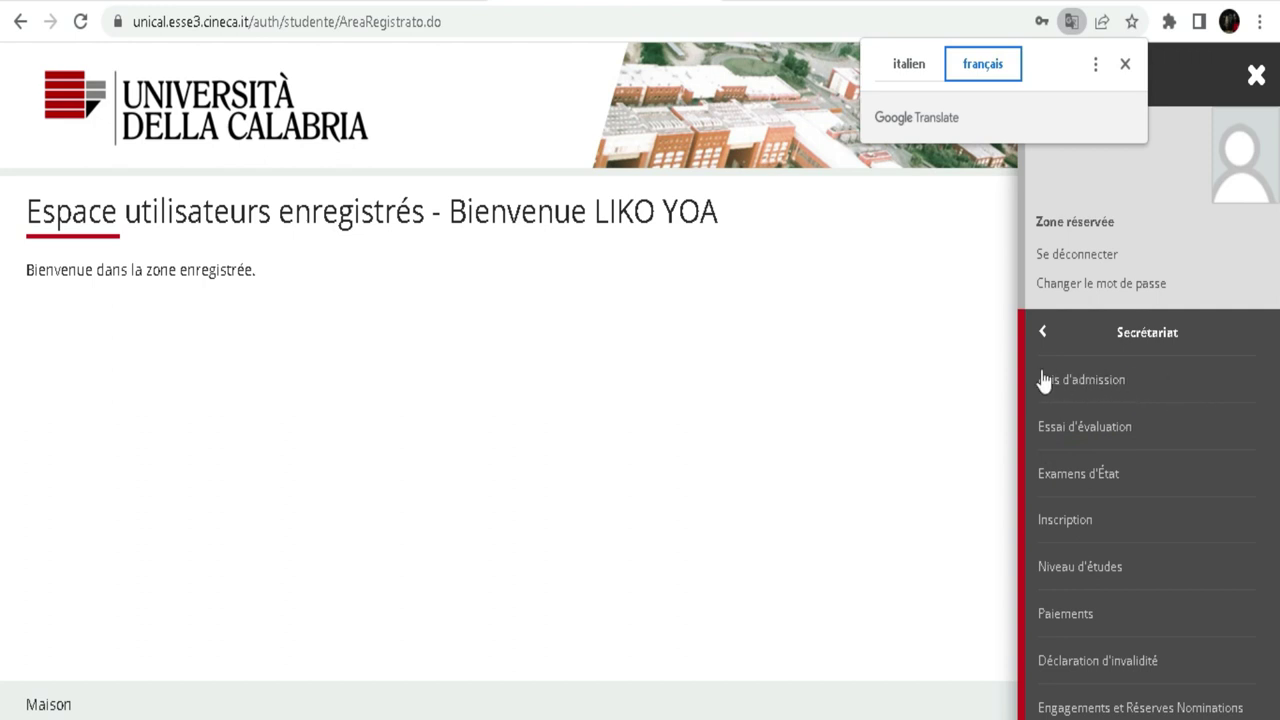
{"action": "left_click", "coordinate": [1092, 387]}
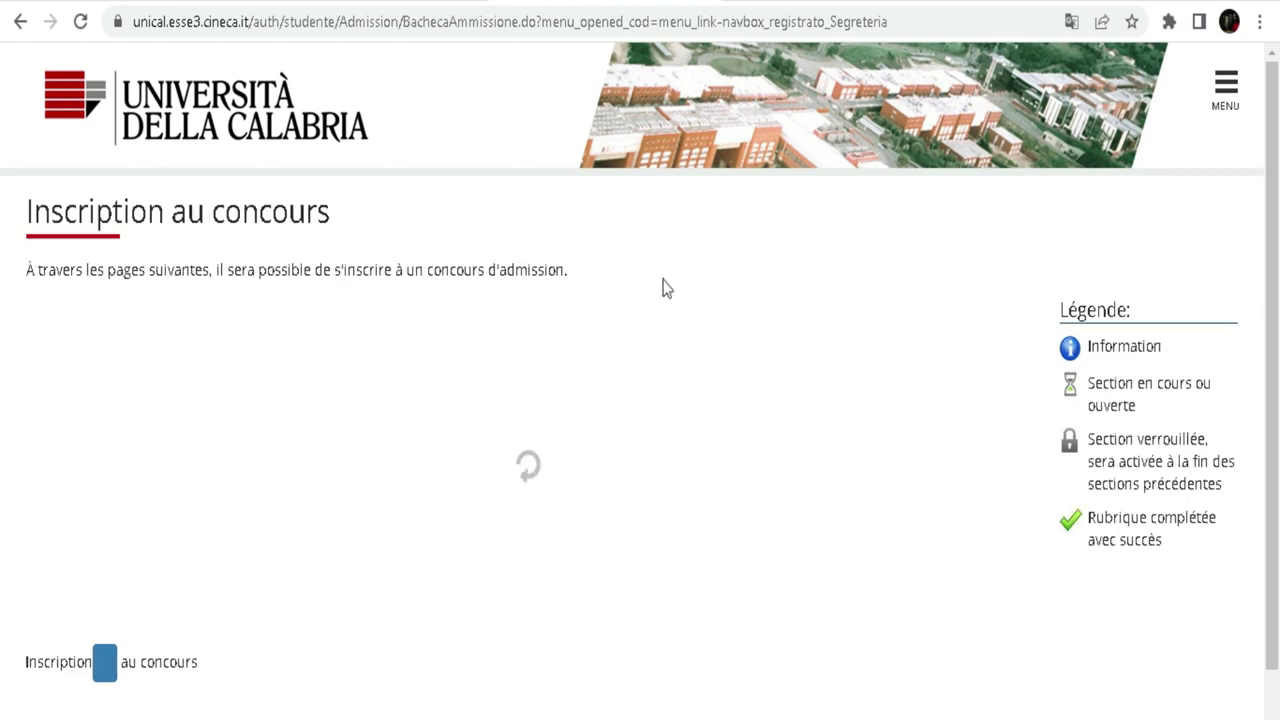
- Examine the activities, sections and statuses of the competition registration process, from the competition choice (A) through the closing of the process (F)
{"action": "scroll", "coordinate": [671, 240], "scroll_direction": "down", "scroll_amount": 3}
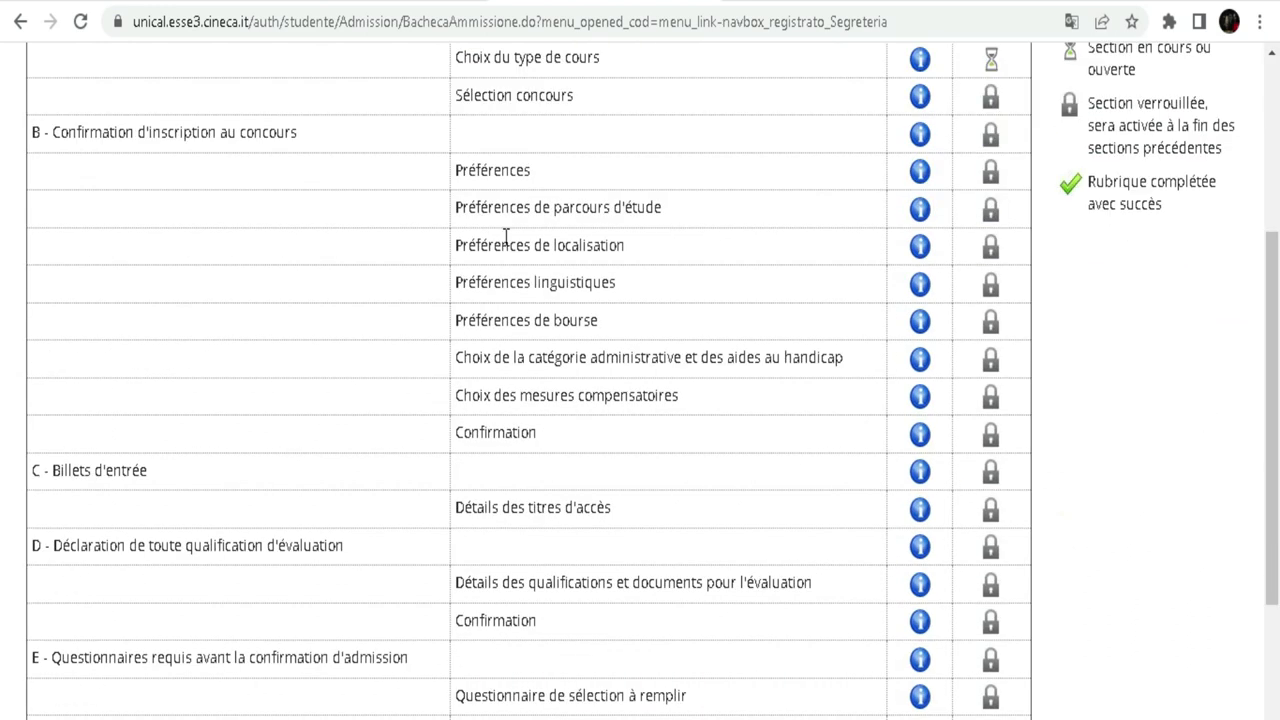
{"action": "scroll", "coordinate": [574, 276], "scroll_direction": "up", "scroll_amount": 2}
{"action": "scroll", "coordinate": [575, 276], "scroll_direction": "down", "scroll_amount": 5}
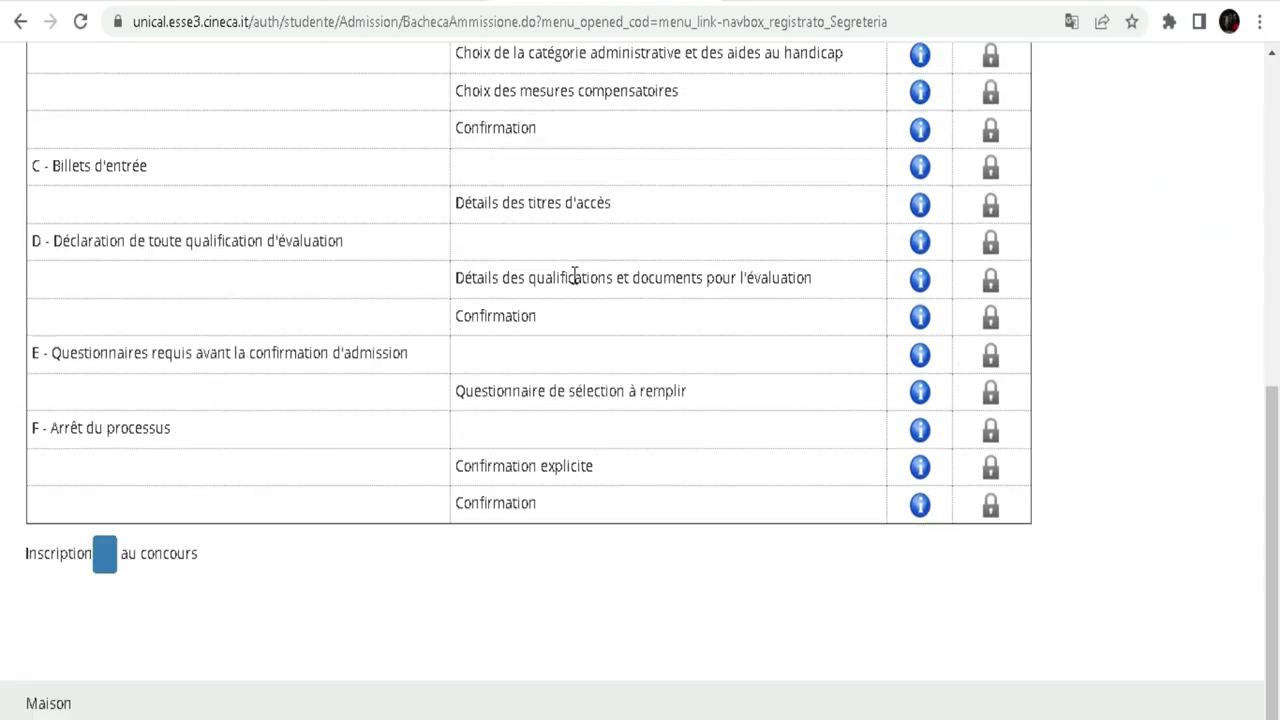
{"action": "scroll", "coordinate": [575, 276], "scroll_direction": "up", "scroll_amount": 4}
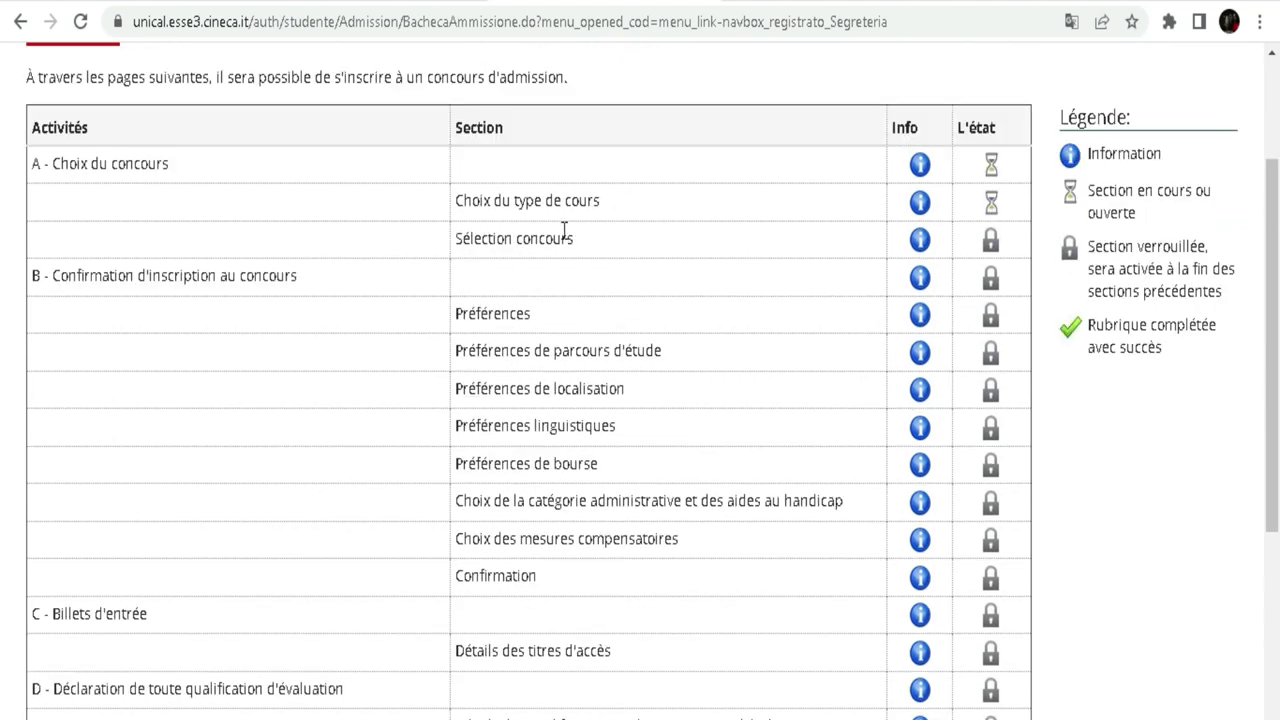
{"action": "scroll", "coordinate": [536, 280], "scroll_direction": "down", "scroll_amount": 4}
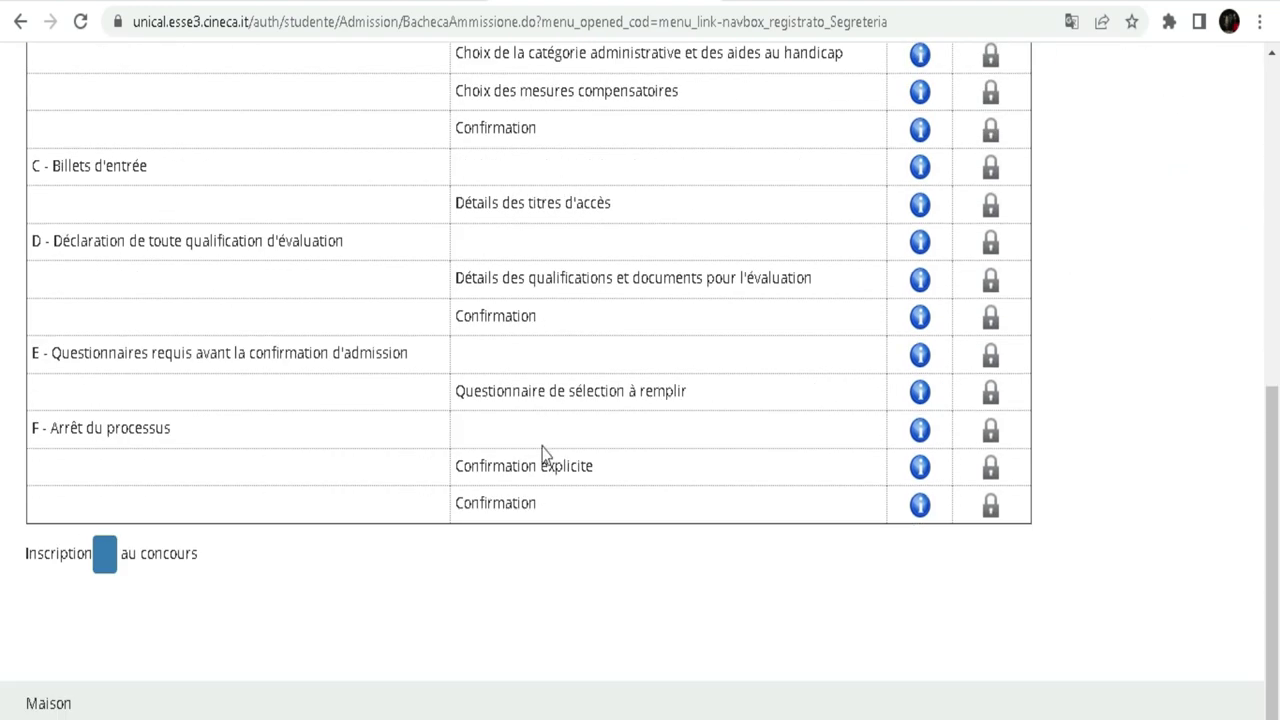
{"action": "scroll", "coordinate": [546, 270], "scroll_direction": "up", "scroll_amount": 5}
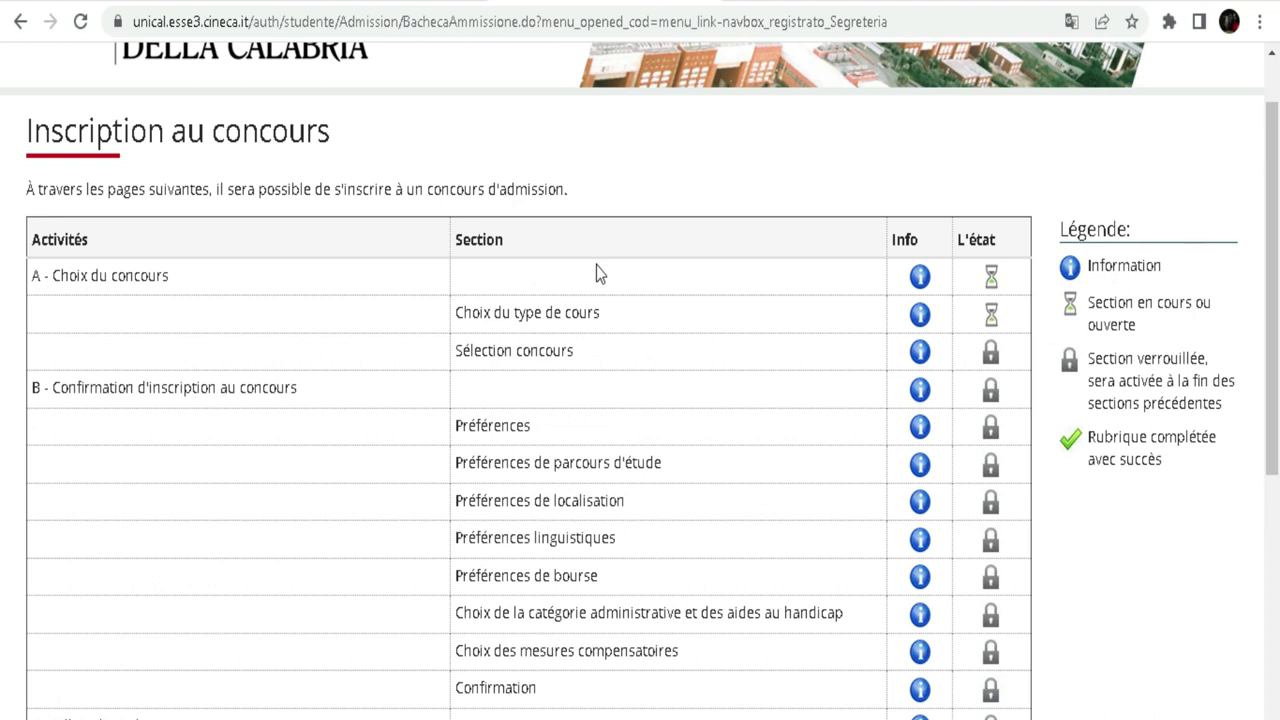
{"action": "scroll", "coordinate": [596, 265], "scroll_direction": "down", "scroll_amount": 3}
{"action": "scroll", "coordinate": [596, 265], "scroll_direction": "down", "scroll_amount": 2}
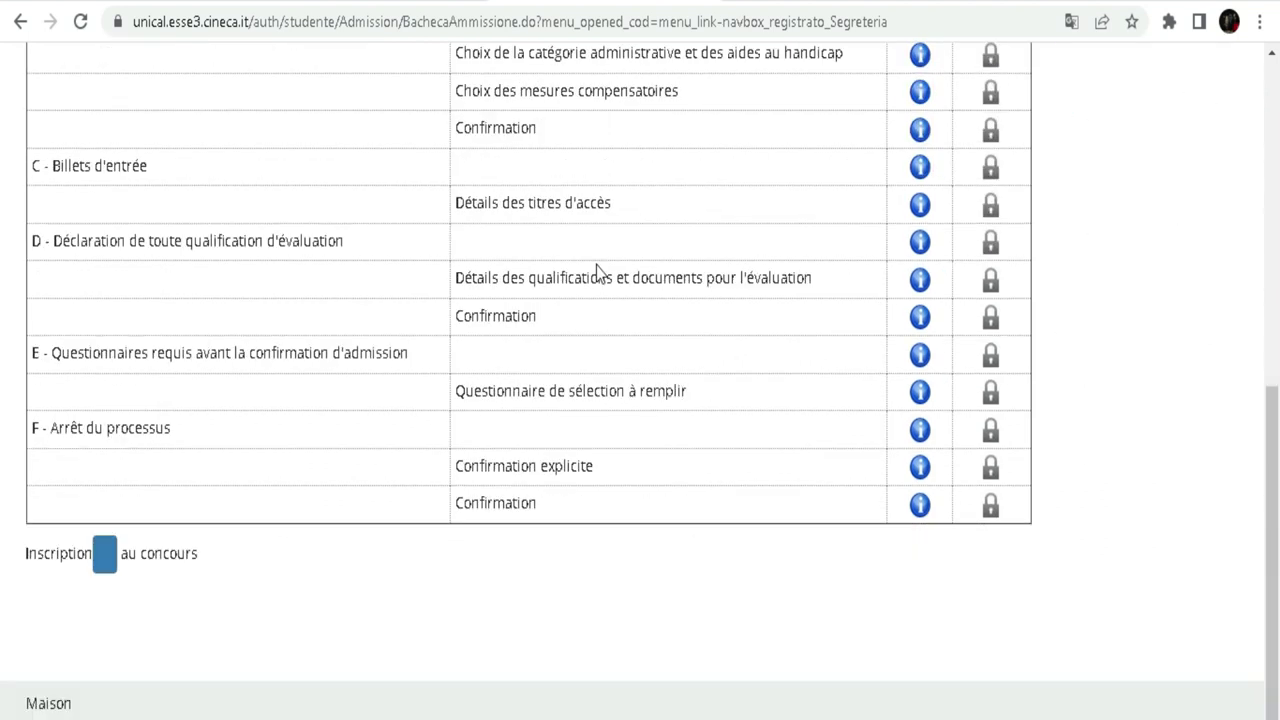
{"action": "scroll", "coordinate": [596, 265], "scroll_direction": "up", "scroll_amount": 6}
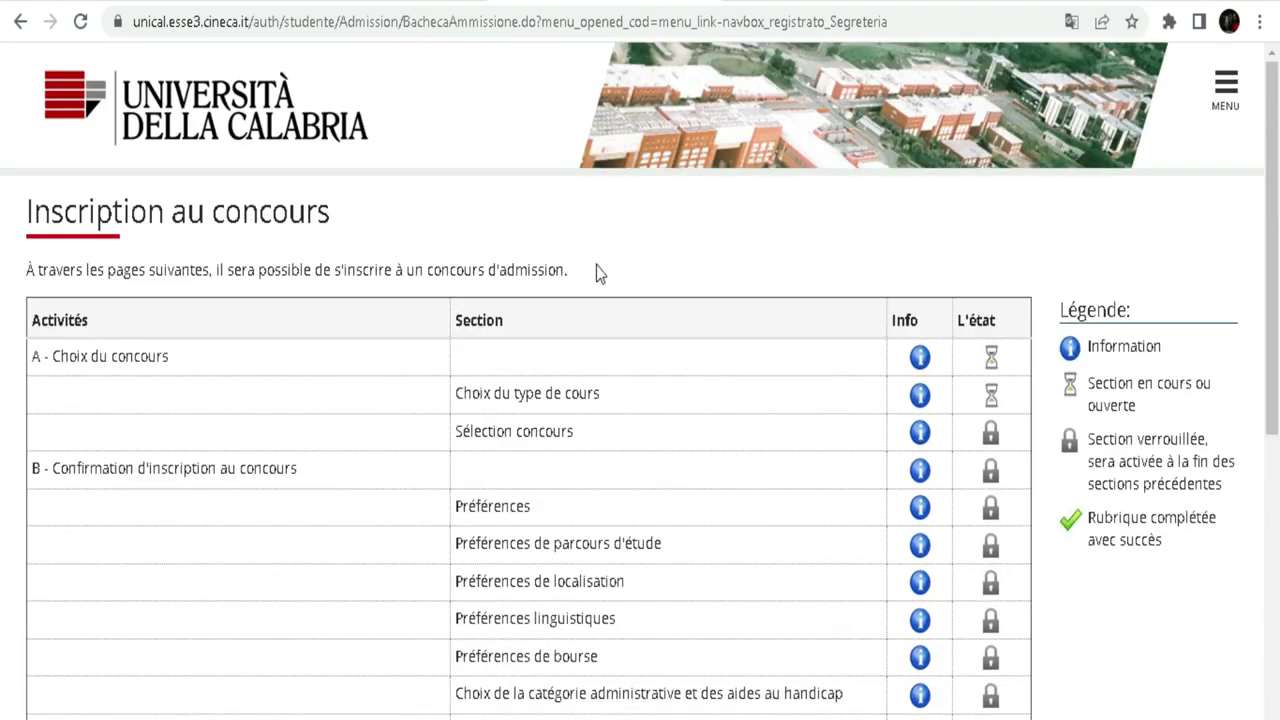
{"action": "scroll", "coordinate": [596, 265], "scroll_direction": "down", "scroll_amount": 2}
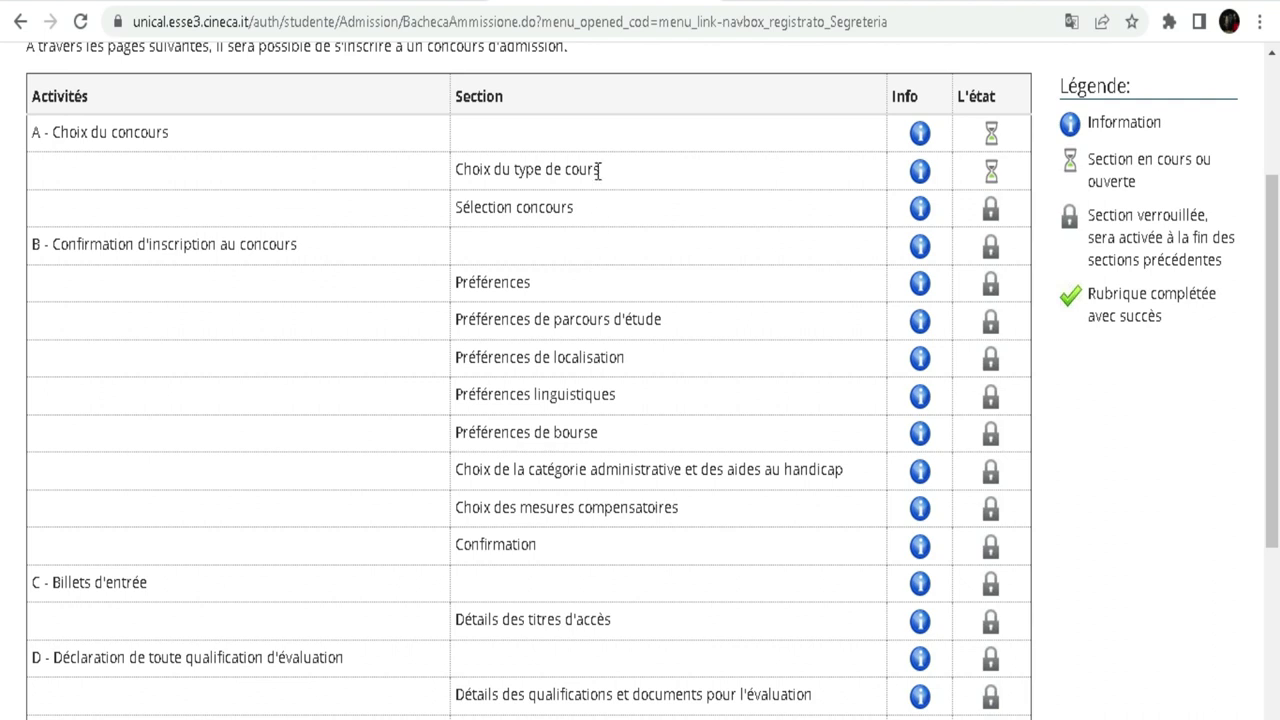
{"action": "scroll", "coordinate": [597, 172], "scroll_direction": "down", "scroll_amount": 4}
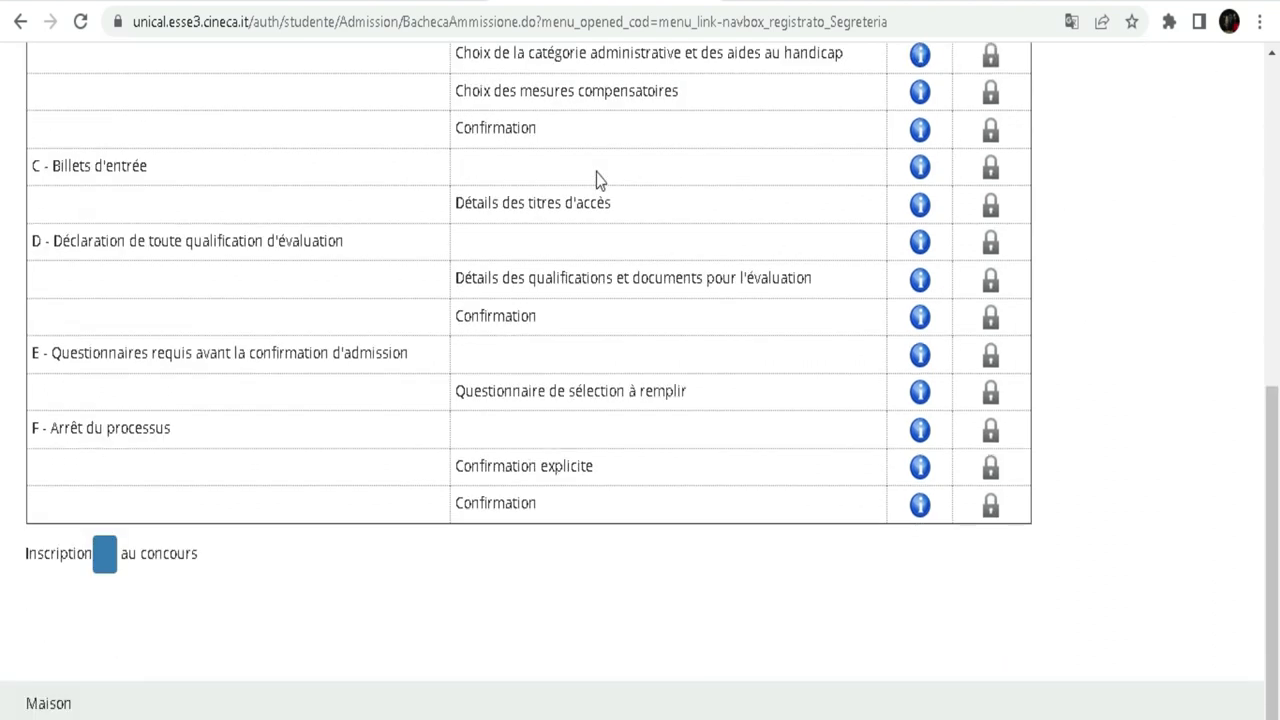
{"action": "scroll", "coordinate": [480, 483], "scroll_direction": "up", "scroll_amount": 5}
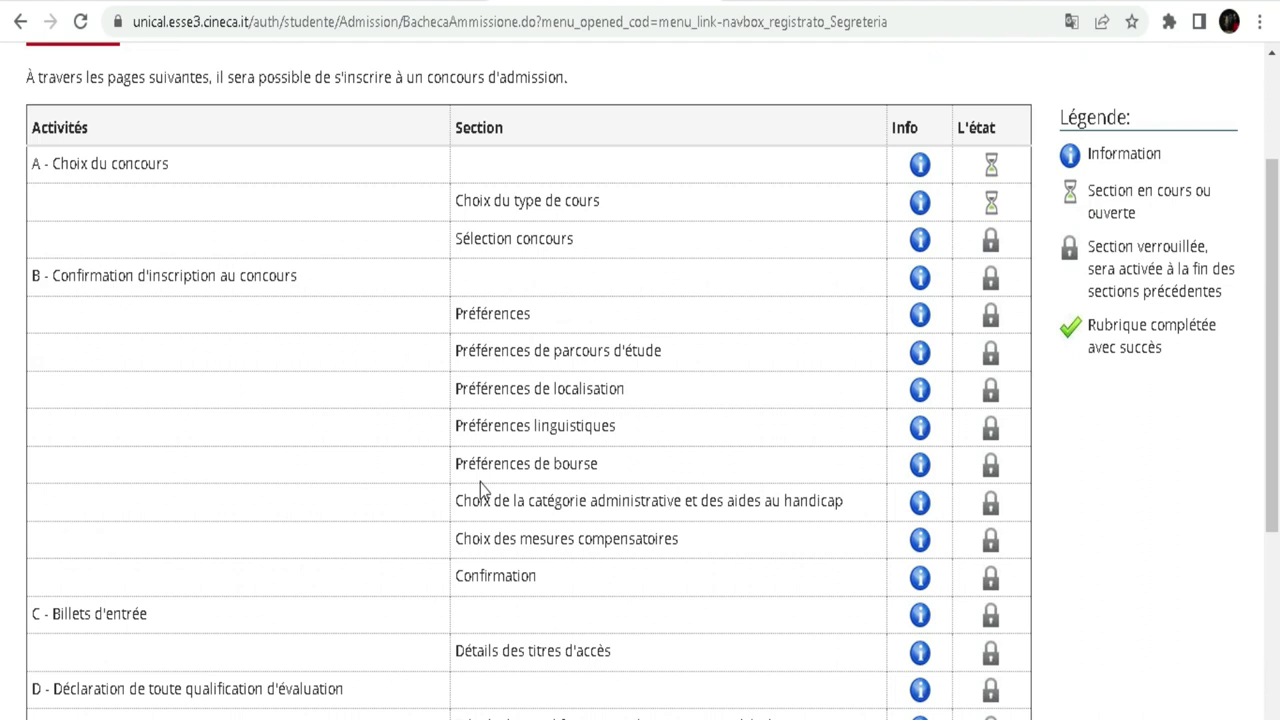
{"action": "scroll", "coordinate": [480, 413], "scroll_direction": "down", "scroll_amount": 4}
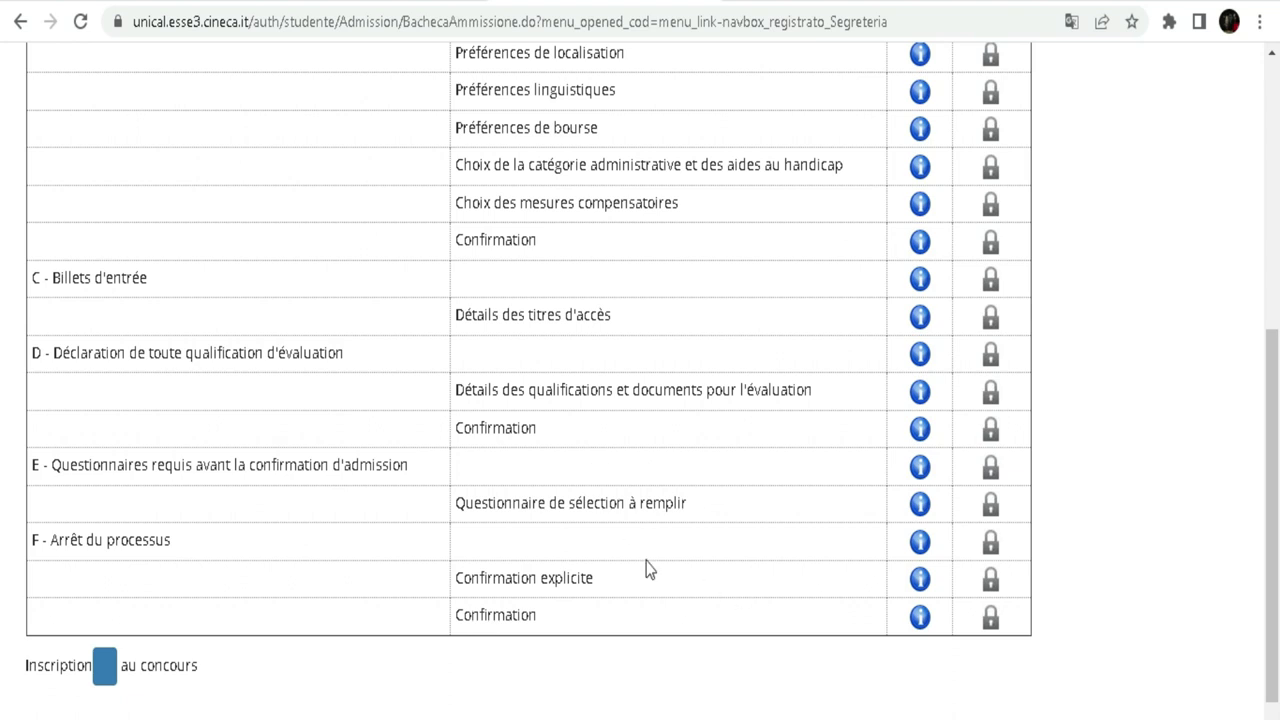
{"action": "scroll", "coordinate": [640, 545], "scroll_direction": "down", "scroll_amount": 1}
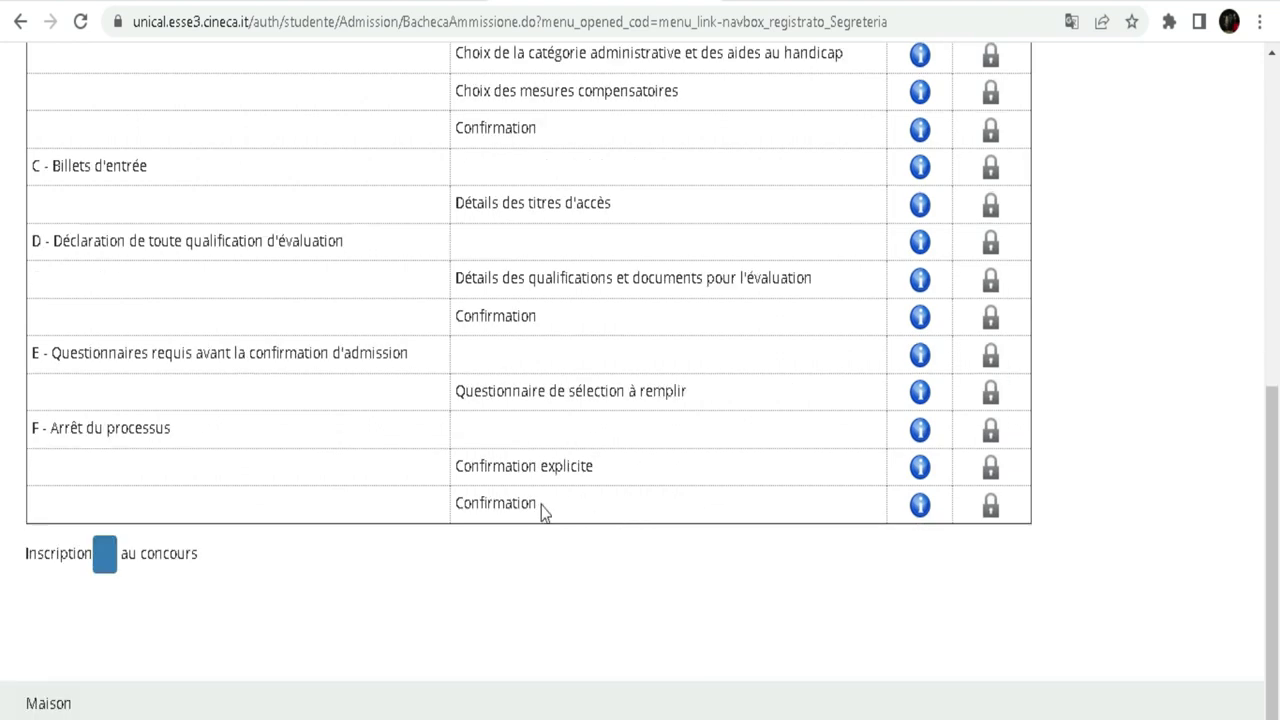
{"action": "scroll", "coordinate": [541, 505], "scroll_direction": "up", "scroll_amount": 6}
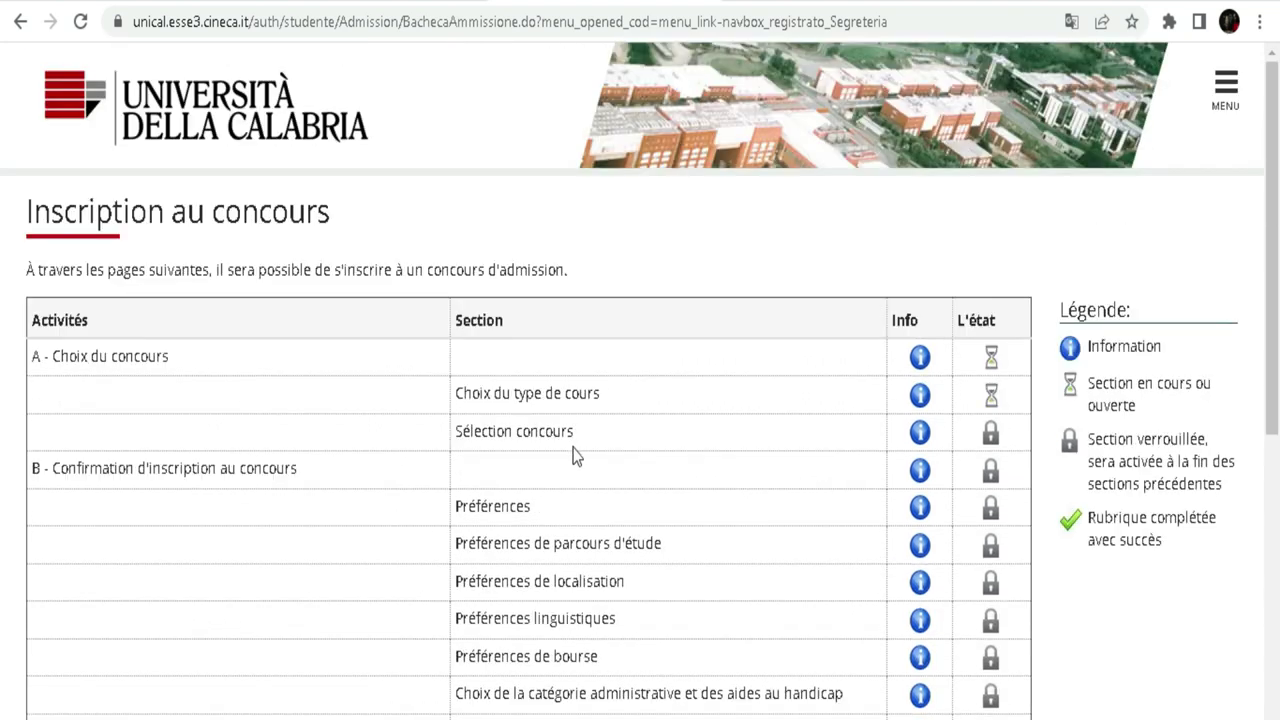
{"action": "scroll", "coordinate": [575, 455], "scroll_direction": "down", "scroll_amount": 5}
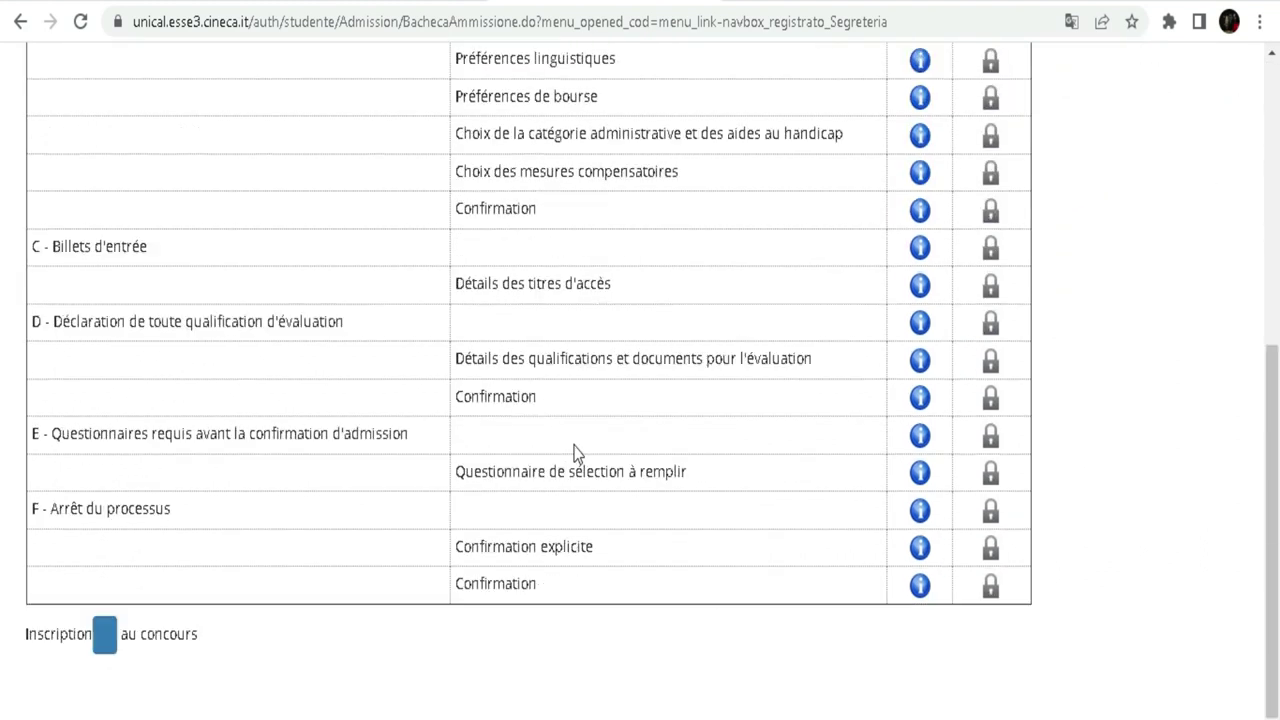
- Review the competition registration checklist and start the registration (Inscription au concours)
{"action": "scroll", "coordinate": [565, 452], "scroll_direction": "down", "scroll_amount": 1}
{"action": "scroll", "coordinate": [560, 370], "scroll_direction": "up", "scroll_amount": 6}
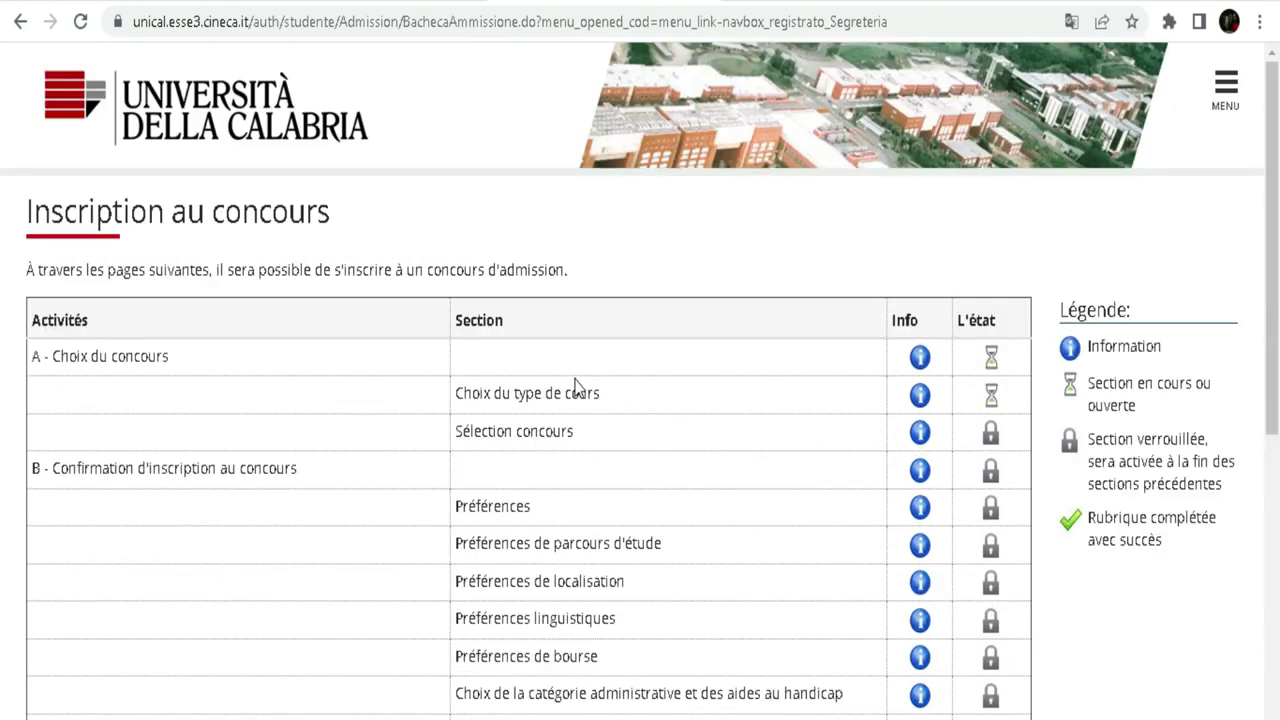
{"action": "scroll", "coordinate": [576, 385], "scroll_direction": "down", "scroll_amount": 6}
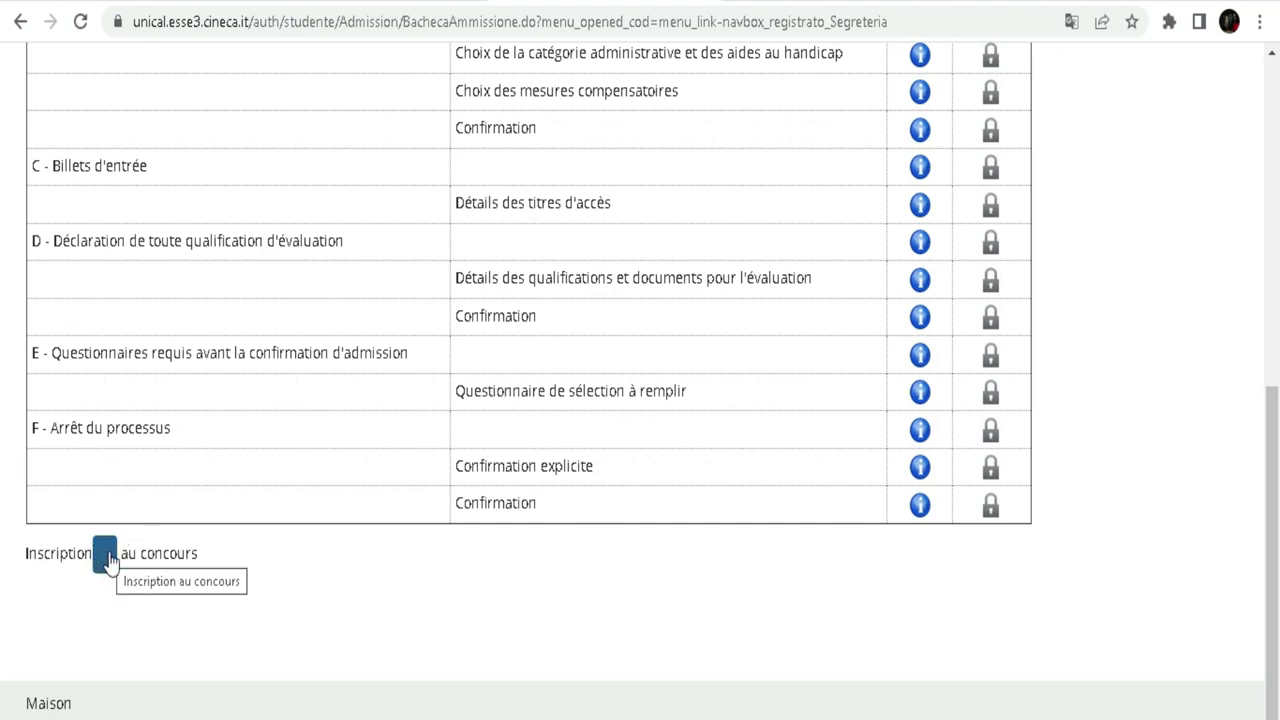
{"action": "left_click", "coordinate": [108, 565]}
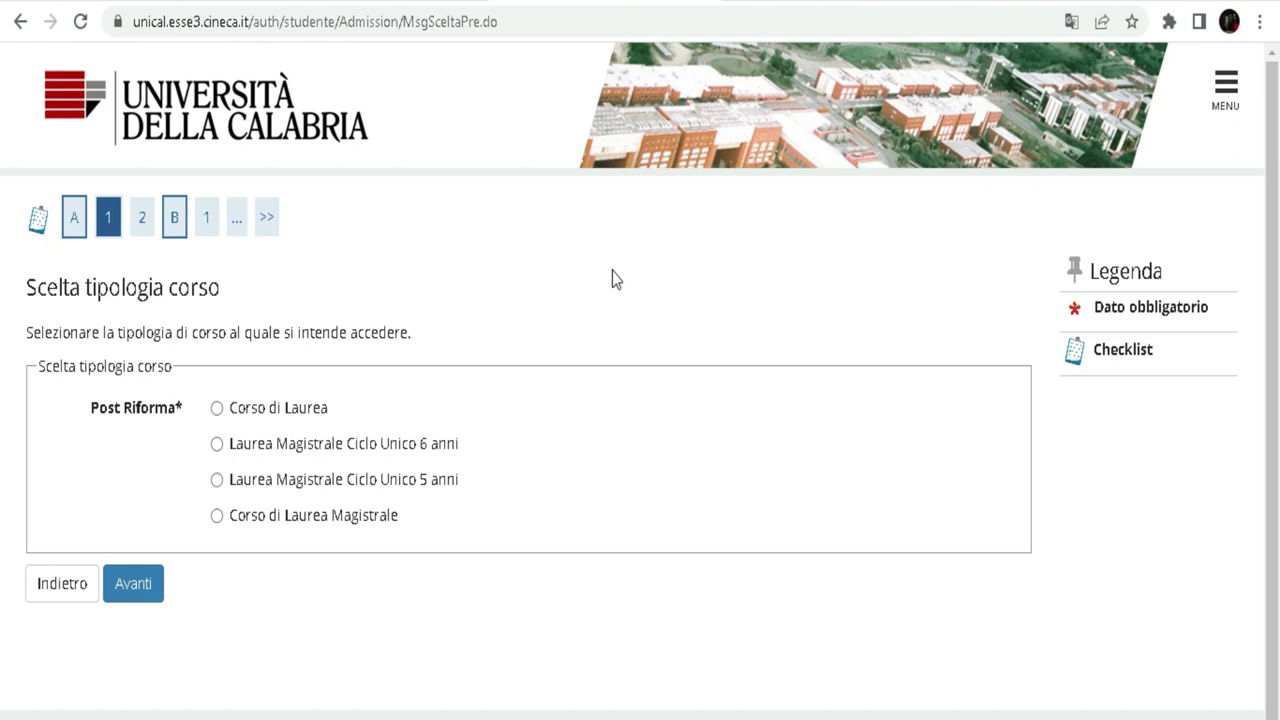
- Translate the course type page into French, choose Cursus as the course type and continue
{"action": "left_click", "coordinate": [1071, 21]}
{"action": "left_click", "coordinate": [980, 64]}
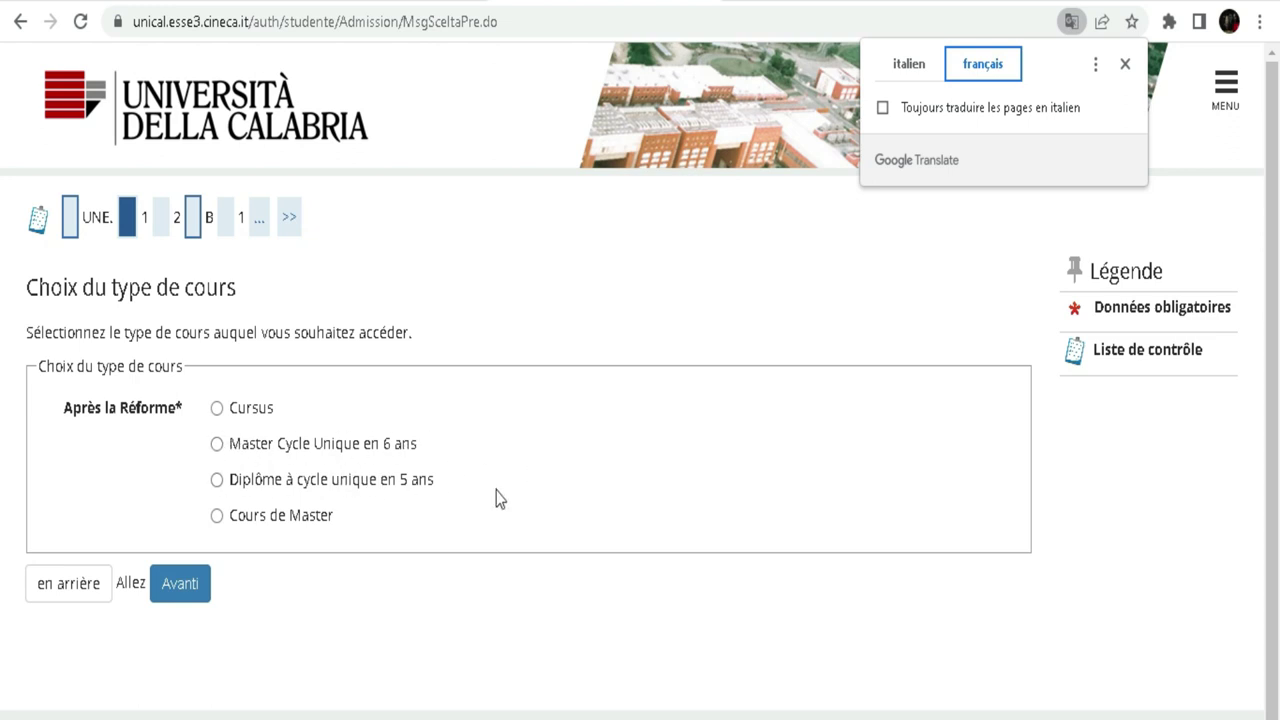
{"action": "left_click", "coordinate": [217, 408]}
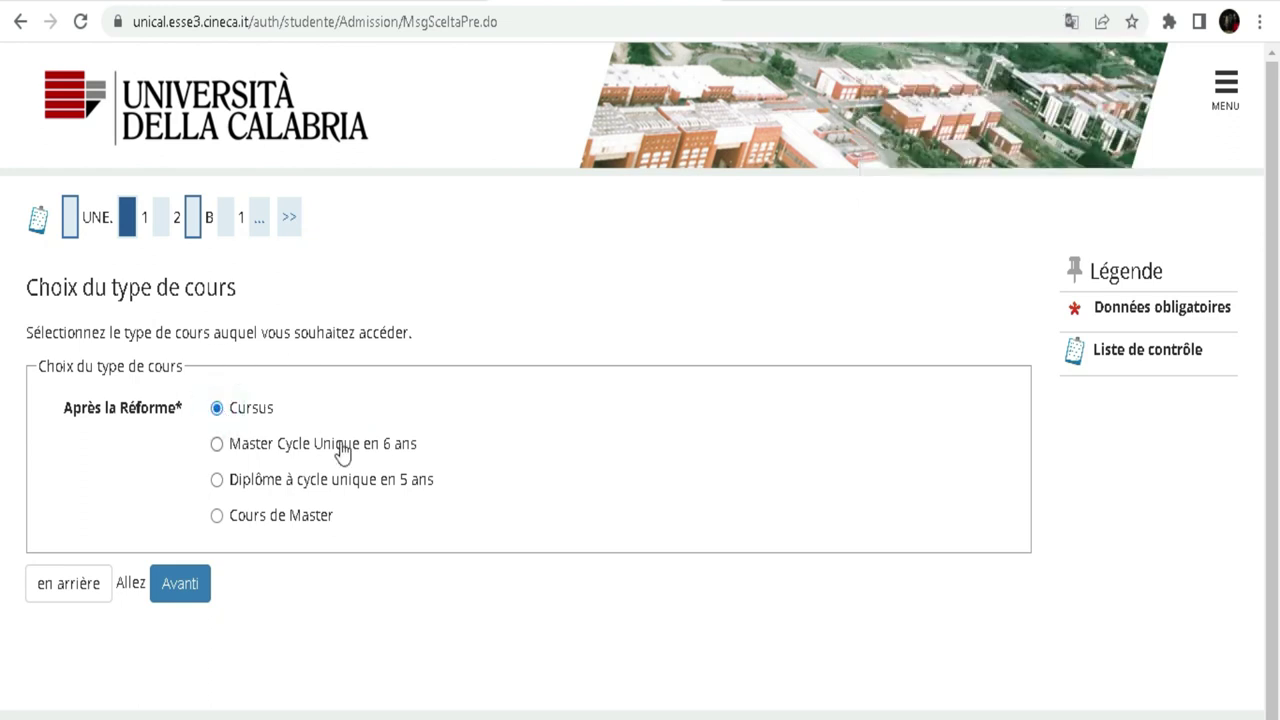
{"action": "left_click", "coordinate": [187, 589]}
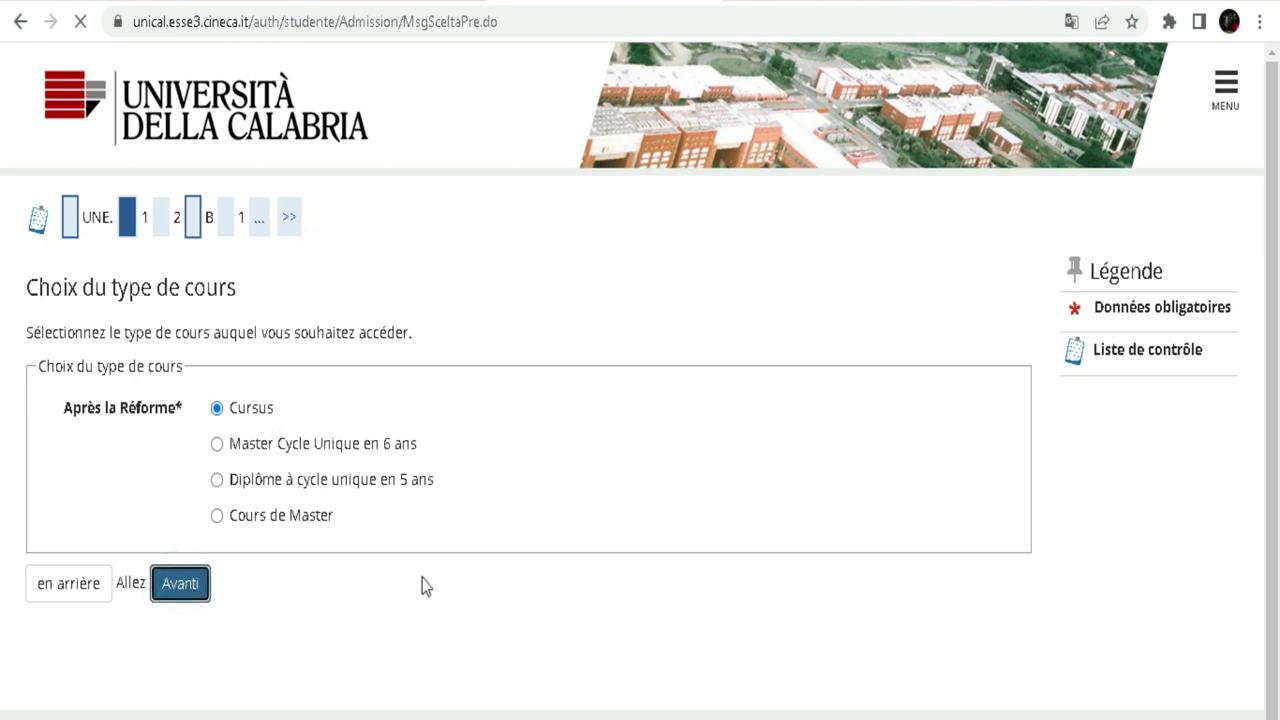
- Examine the list of available competitions, covering both the calls for extra-EU students and the early admissions (Ammissione anticipata)
{"action": "scroll", "coordinate": [519, 395], "scroll_direction": "down", "scroll_amount": 2}
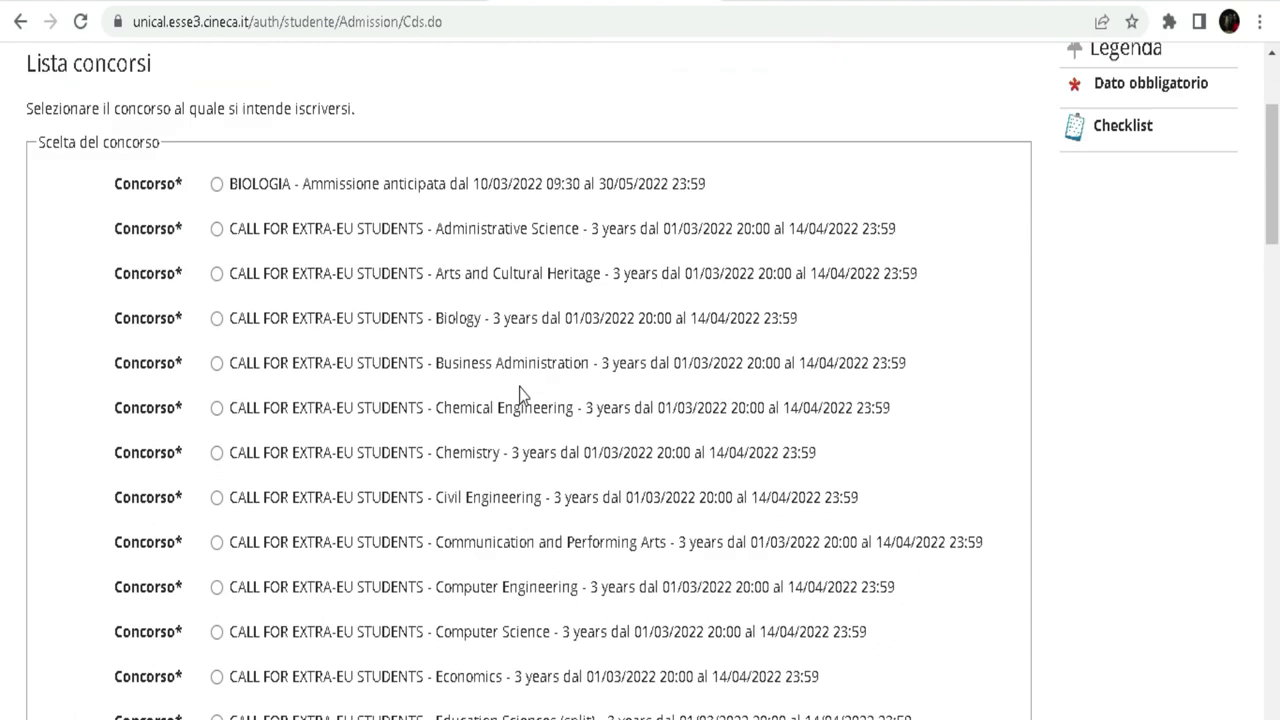
{"action": "scroll", "coordinate": [519, 395], "scroll_direction": "down", "scroll_amount": 1}
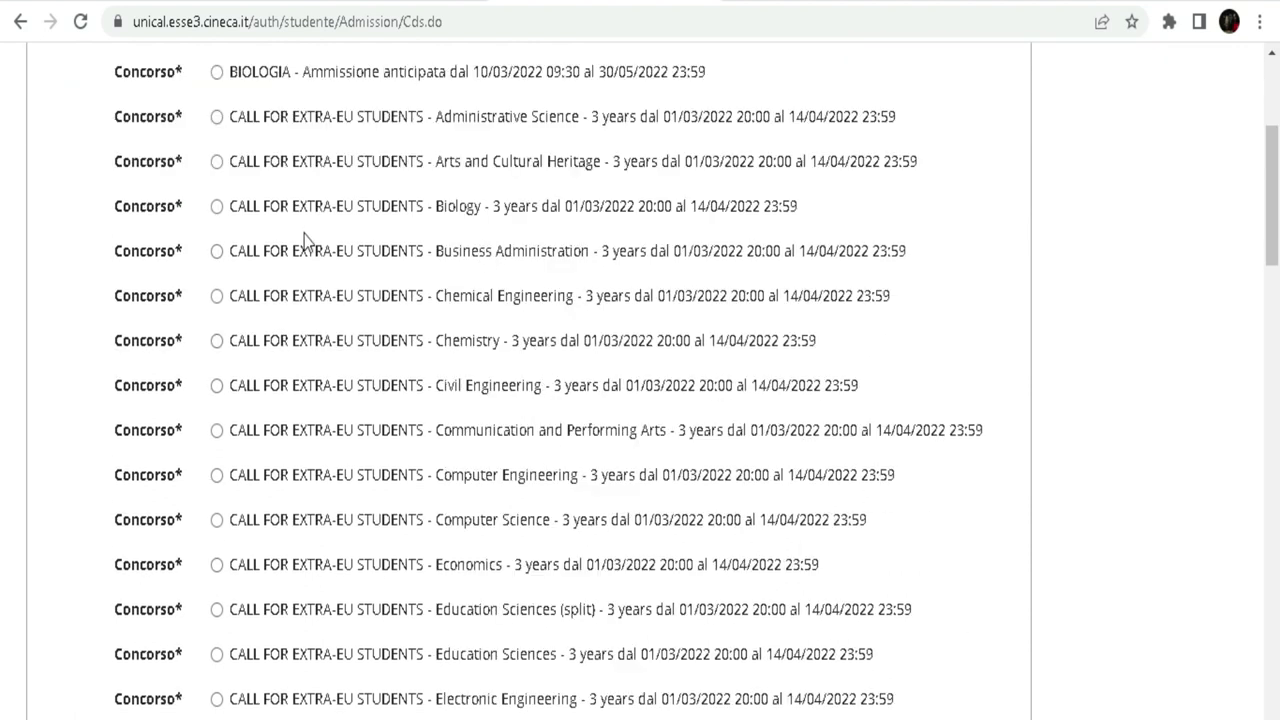
{"action": "scroll", "coordinate": [308, 240], "scroll_direction": "up", "scroll_amount": 1}
{"action": "scroll", "coordinate": [308, 240], "scroll_direction": "up", "scroll_amount": 1}
{"action": "scroll", "coordinate": [308, 240], "scroll_direction": "down", "scroll_amount": 1}
{"action": "scroll", "coordinate": [278, 168], "scroll_direction": "up", "scroll_amount": 1}
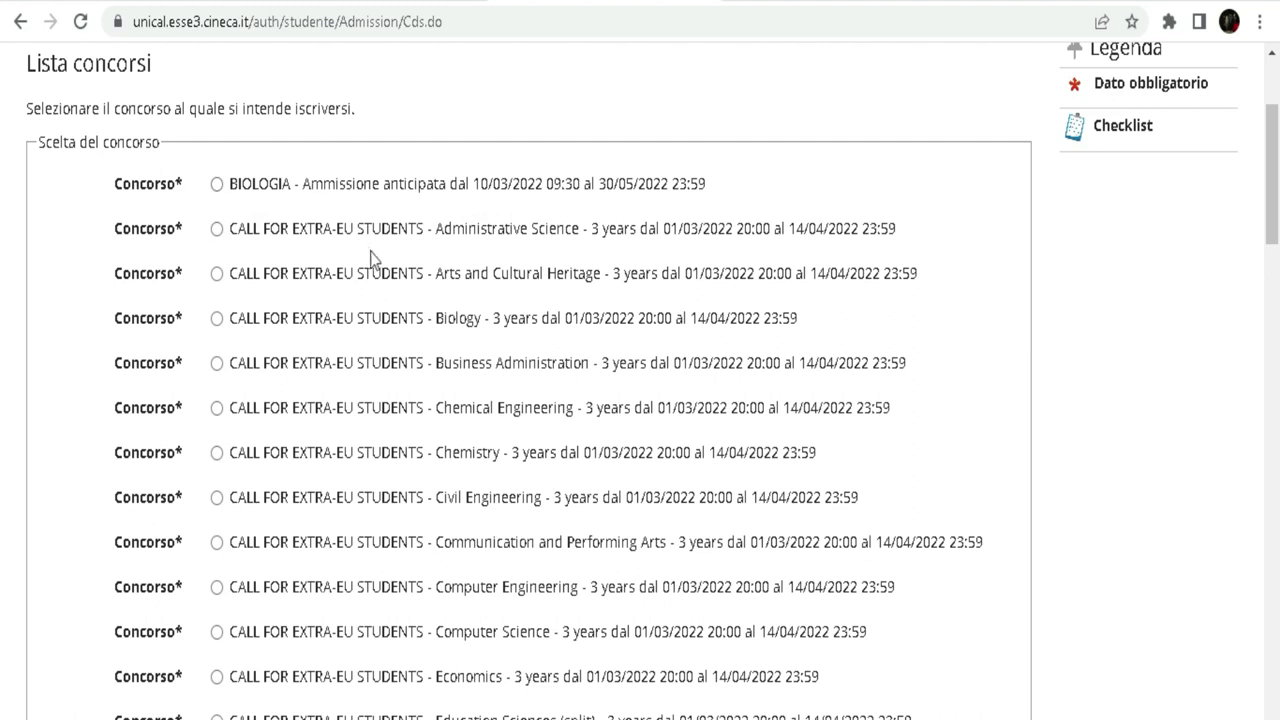
{"action": "scroll", "coordinate": [370, 255], "scroll_direction": "down", "scroll_amount": 1}
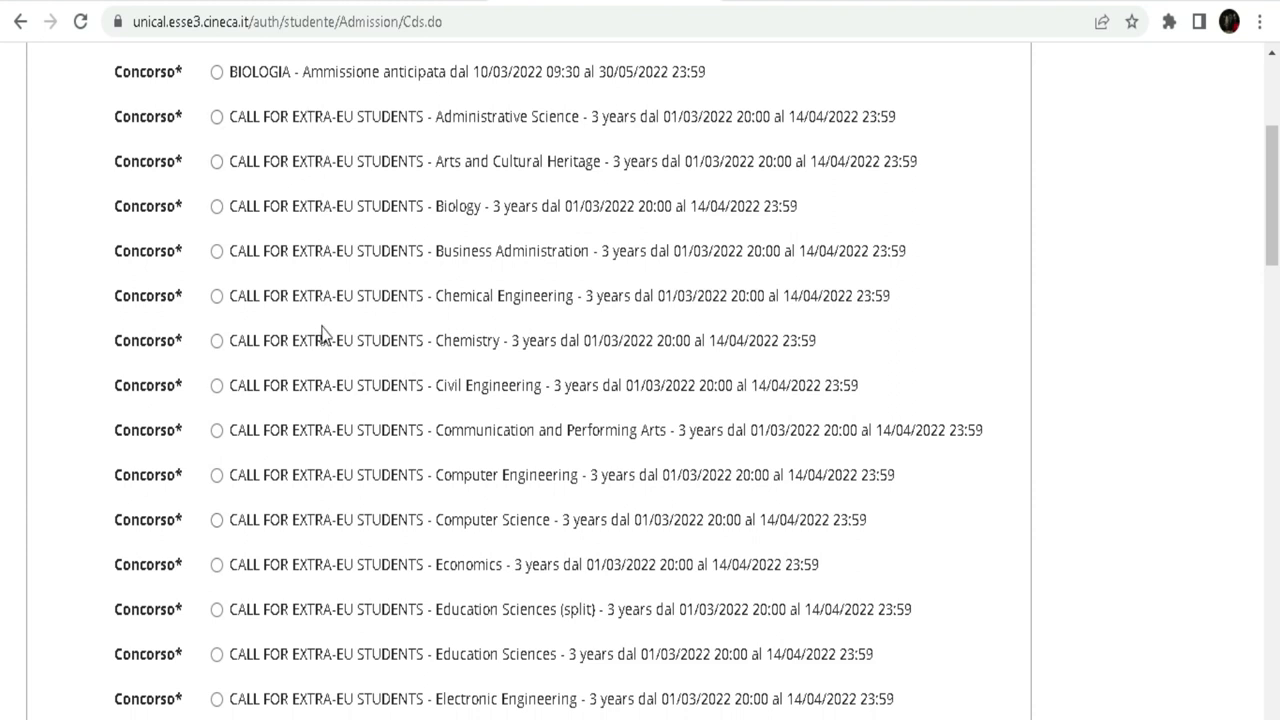
{"action": "scroll", "coordinate": [324, 334], "scroll_direction": "down", "scroll_amount": 2}
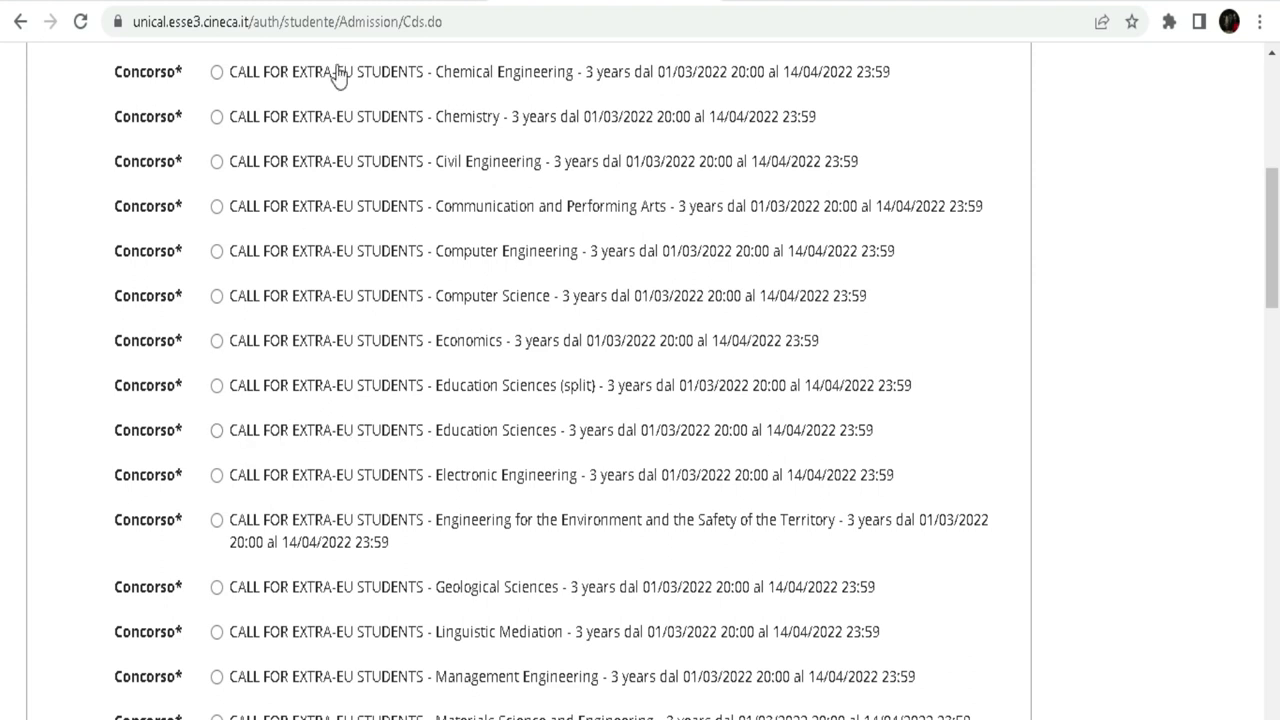
{"action": "scroll", "coordinate": [337, 163], "scroll_direction": "down", "scroll_amount": 7}
{"action": "scroll", "coordinate": [346, 220], "scroll_direction": "down", "scroll_amount": 10}
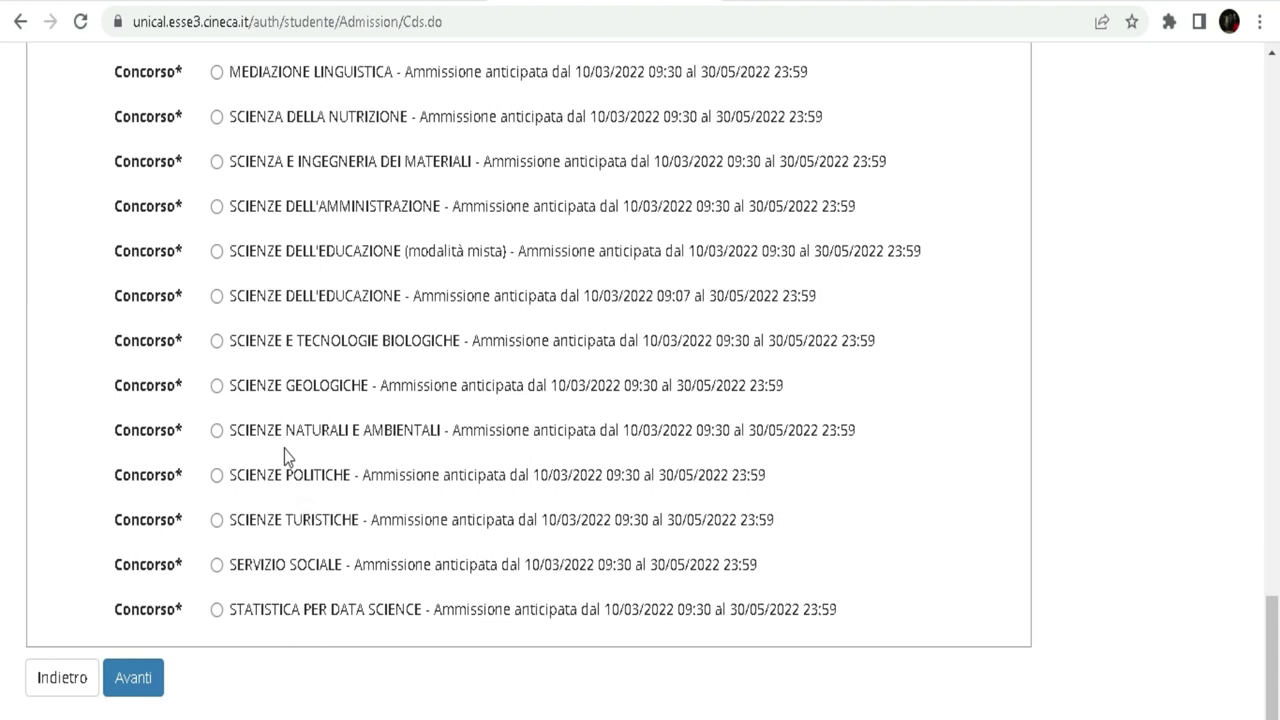
{"action": "scroll", "coordinate": [284, 449], "scroll_direction": "up", "scroll_amount": 5}
{"action": "scroll", "coordinate": [278, 447], "scroll_direction": "up", "scroll_amount": 3}
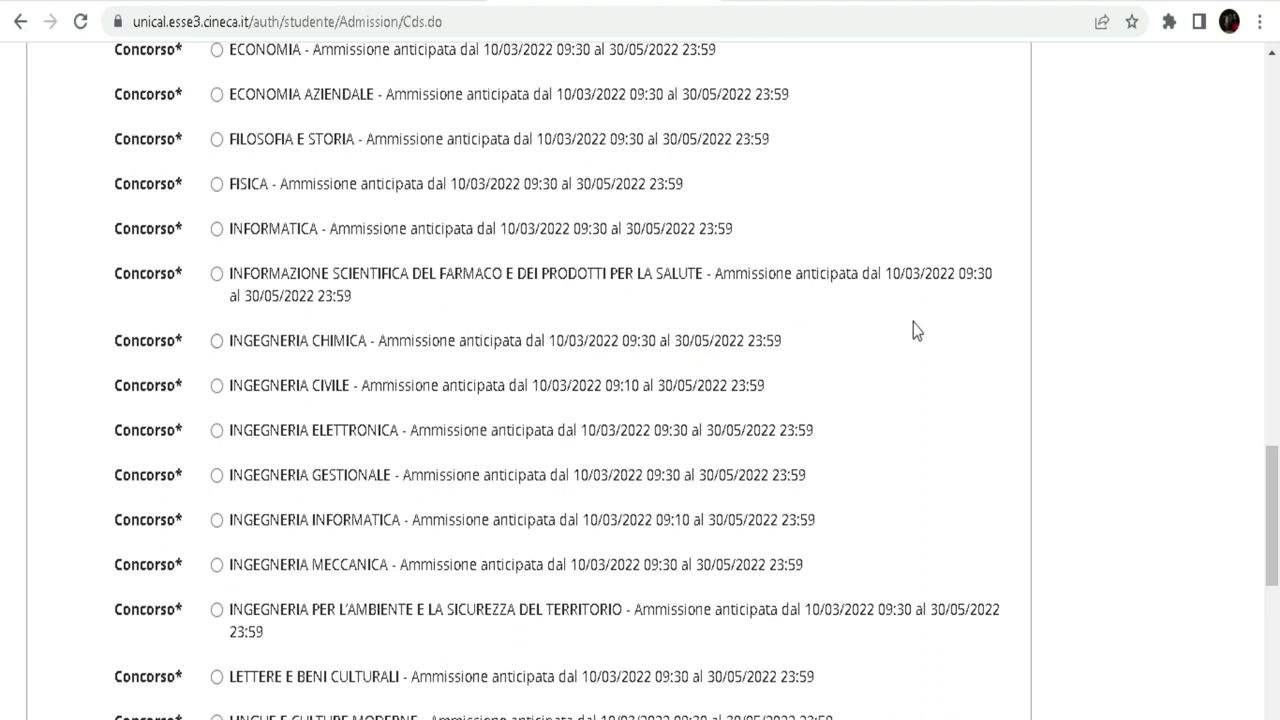
- Translate the competition list into French, select the GÉNIE INFORMATIQUE early admission competition and continue
{"action": "right_click", "coordinate": [857, 184]}
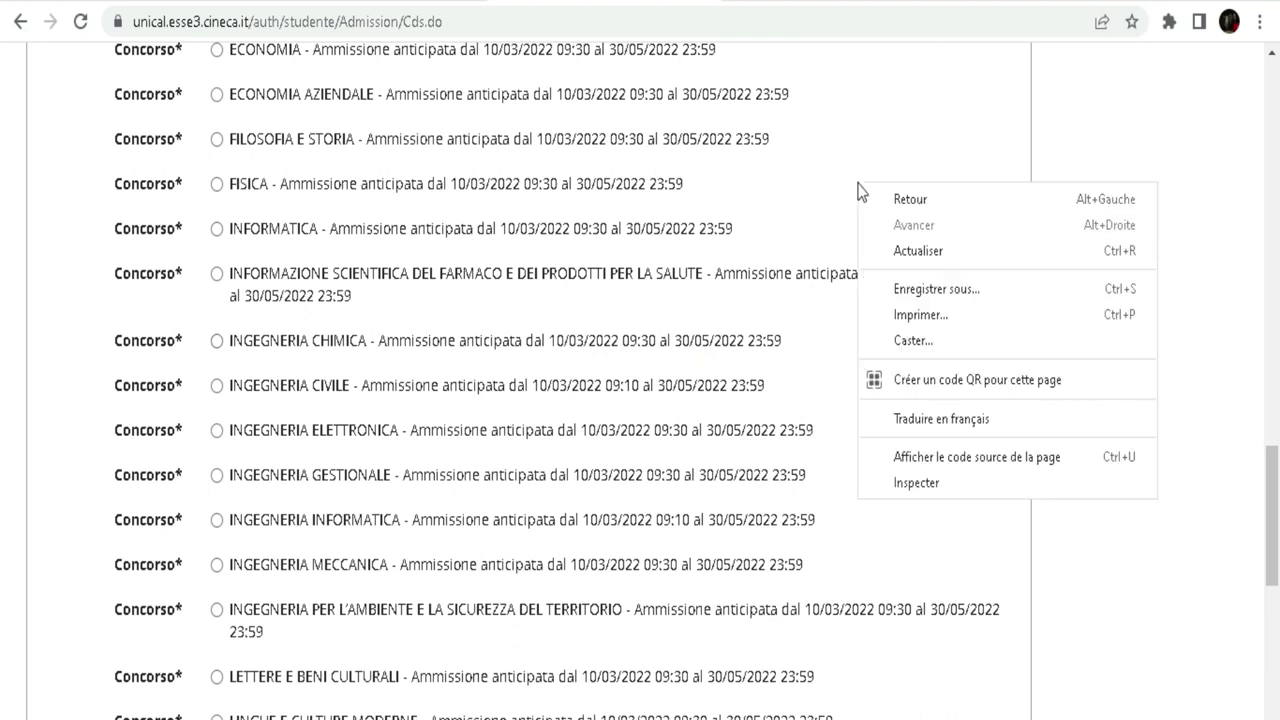
{"action": "left_click", "coordinate": [922, 421]}
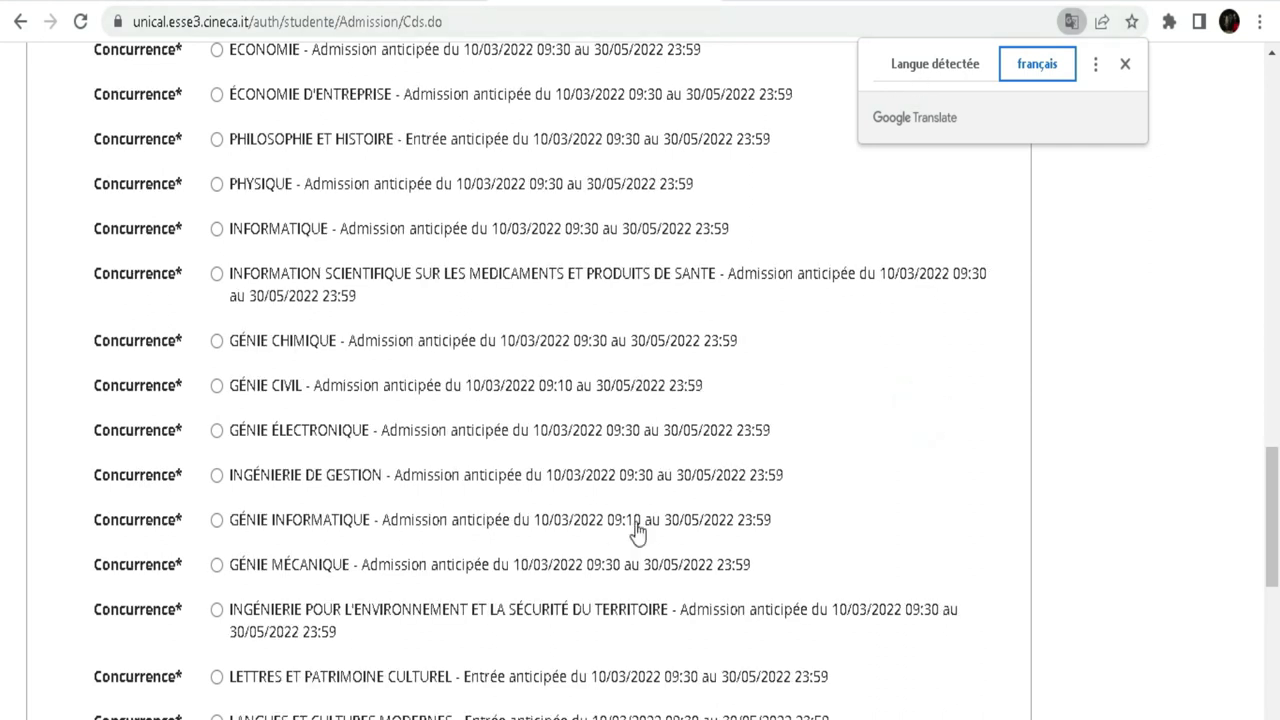
{"action": "scroll", "coordinate": [523, 410], "scroll_direction": "up", "scroll_amount": 5}
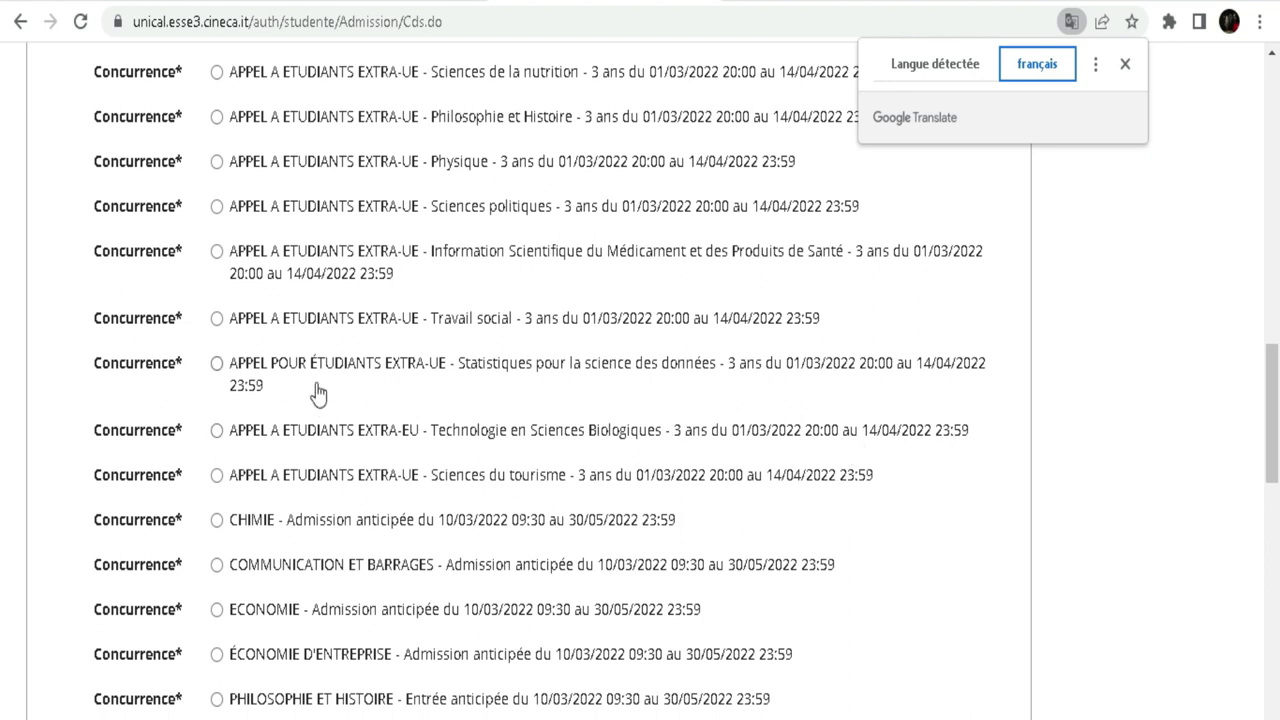
{"action": "scroll", "coordinate": [738, 383], "scroll_direction": "down", "scroll_amount": 3}
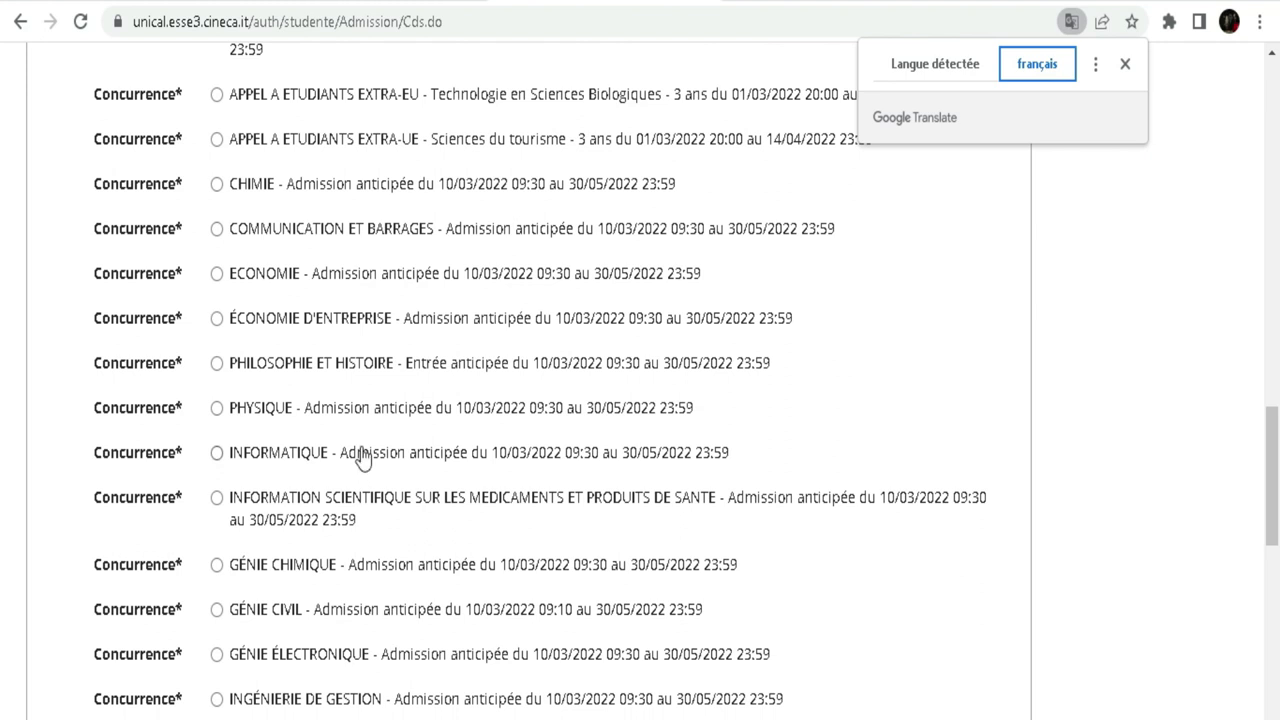
{"action": "scroll", "coordinate": [362, 400], "scroll_direction": "down", "scroll_amount": 2}
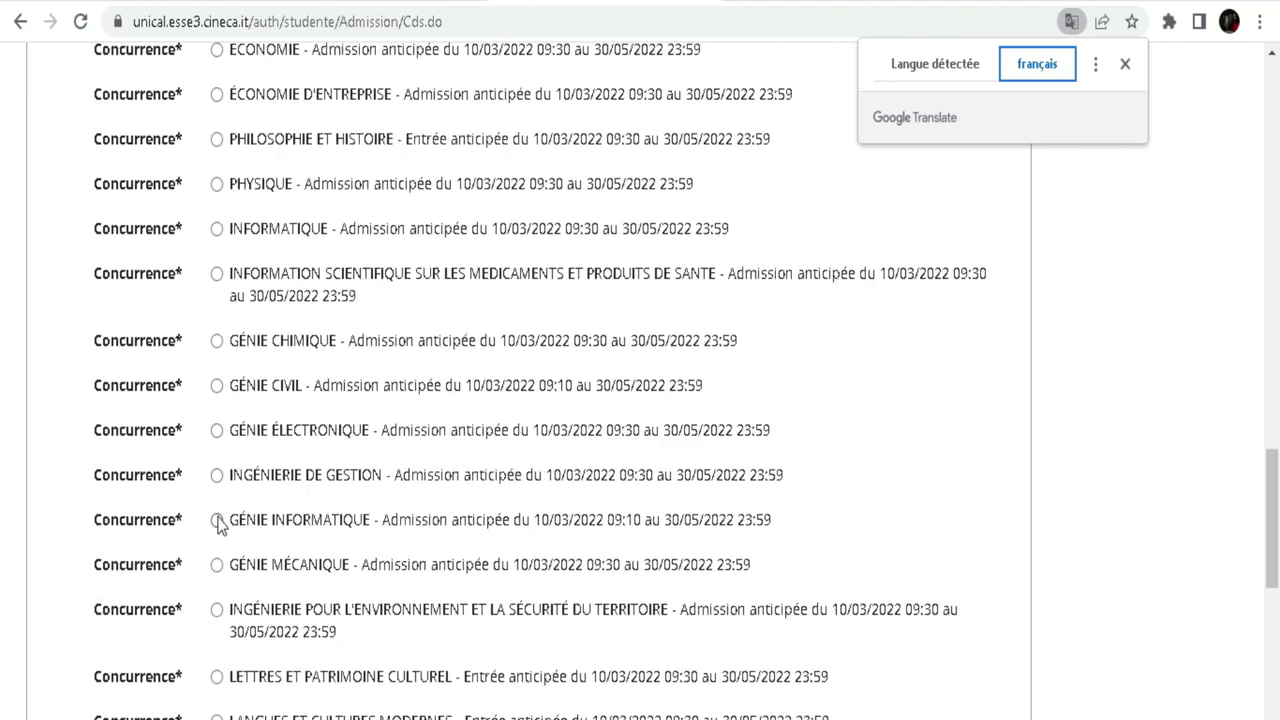
{"action": "left_click", "coordinate": [216, 520]}
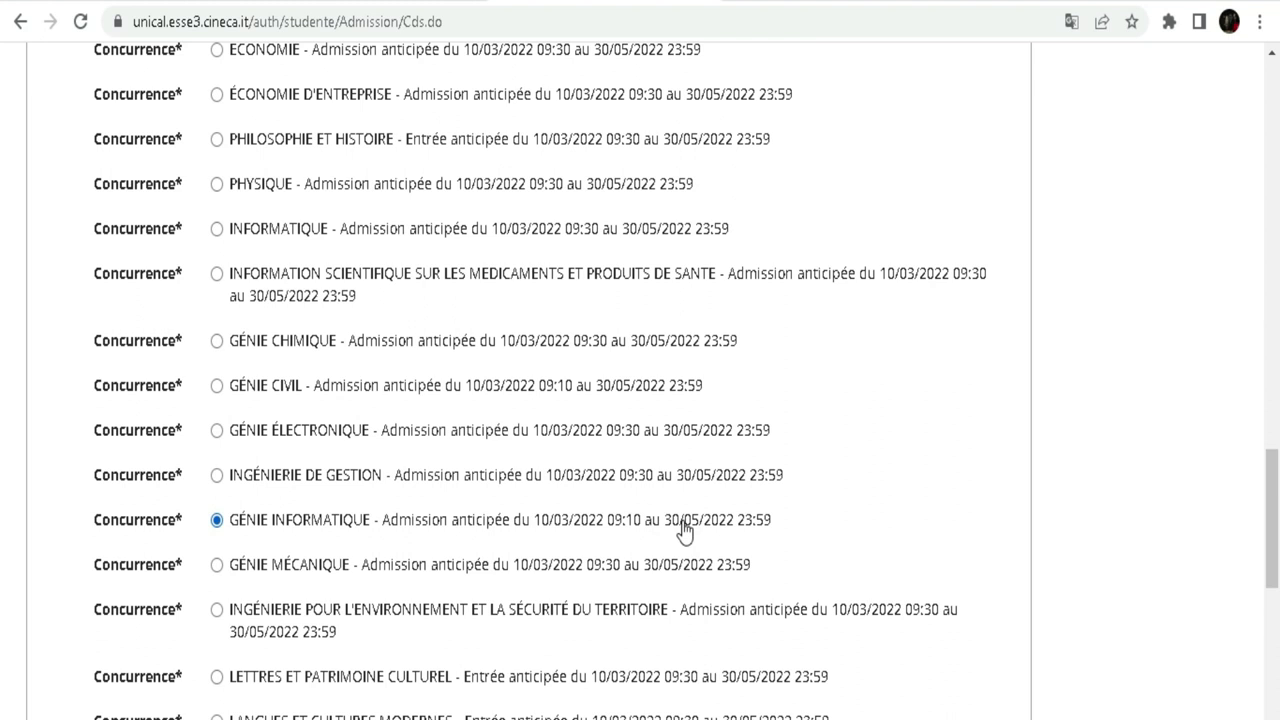
{"action": "scroll", "coordinate": [495, 435], "scroll_direction": "down", "scroll_amount": 1}
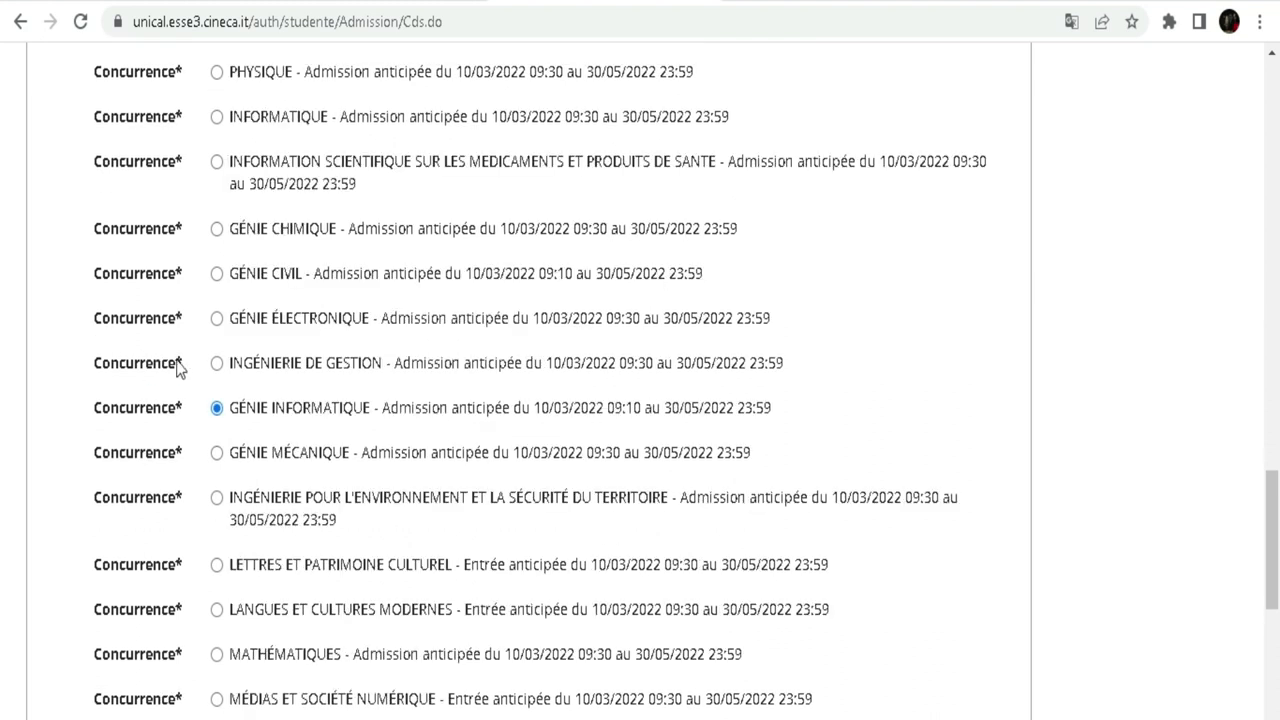
{"action": "scroll", "coordinate": [383, 397], "scroll_direction": "down", "scroll_amount": 4}
{"action": "scroll", "coordinate": [383, 397], "scroll_direction": "down", "scroll_amount": 3}
{"action": "left_click", "coordinate": [180, 554]}
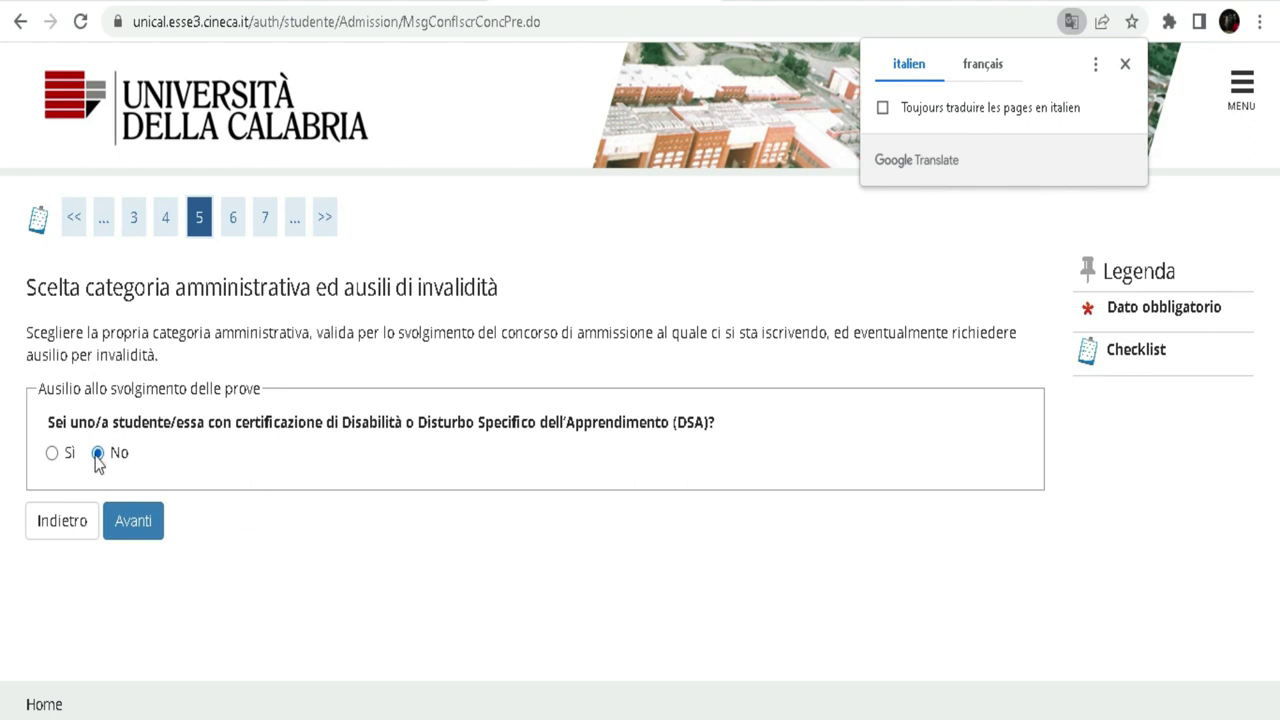
- Proceed with No for disability or DSA certification, and confirm the competition registration summary after translating it into French
{"action": "left_click", "coordinate": [133, 528]}
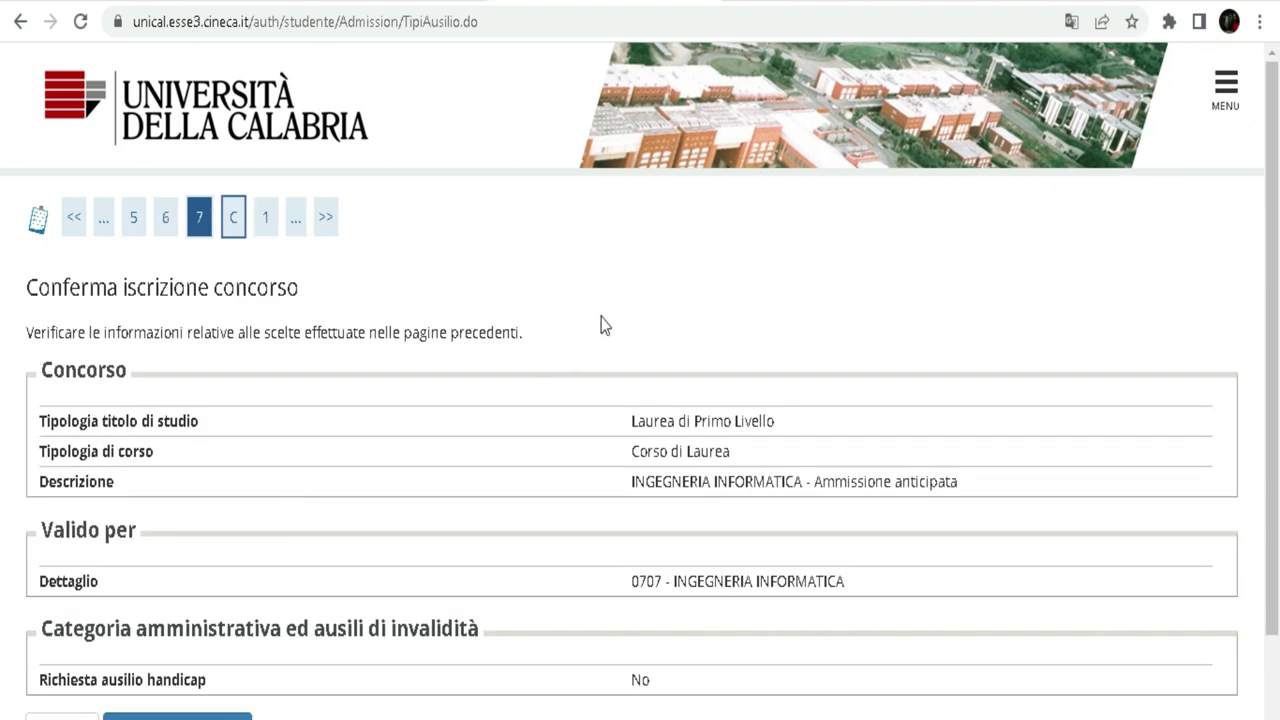
{"action": "scroll", "coordinate": [603, 320], "scroll_direction": "down", "scroll_amount": 3}
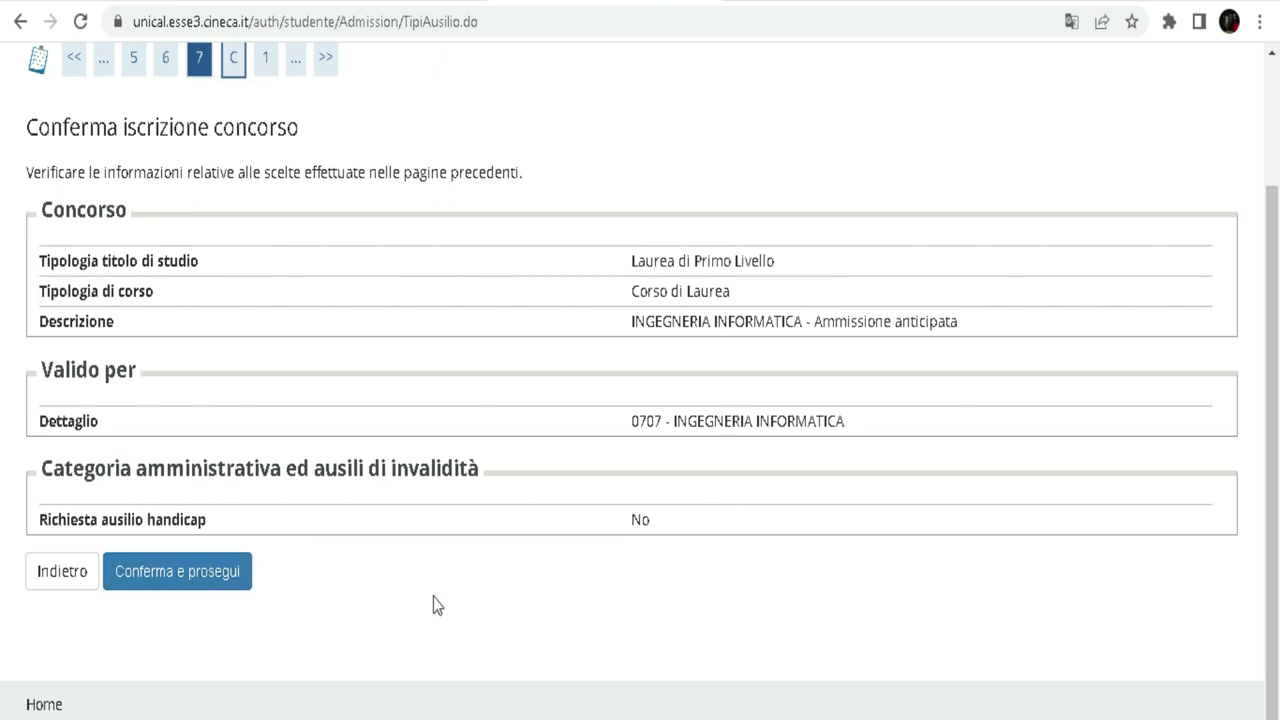
{"action": "left_click", "coordinate": [1071, 21]}
{"action": "left_click", "coordinate": [982, 66]}
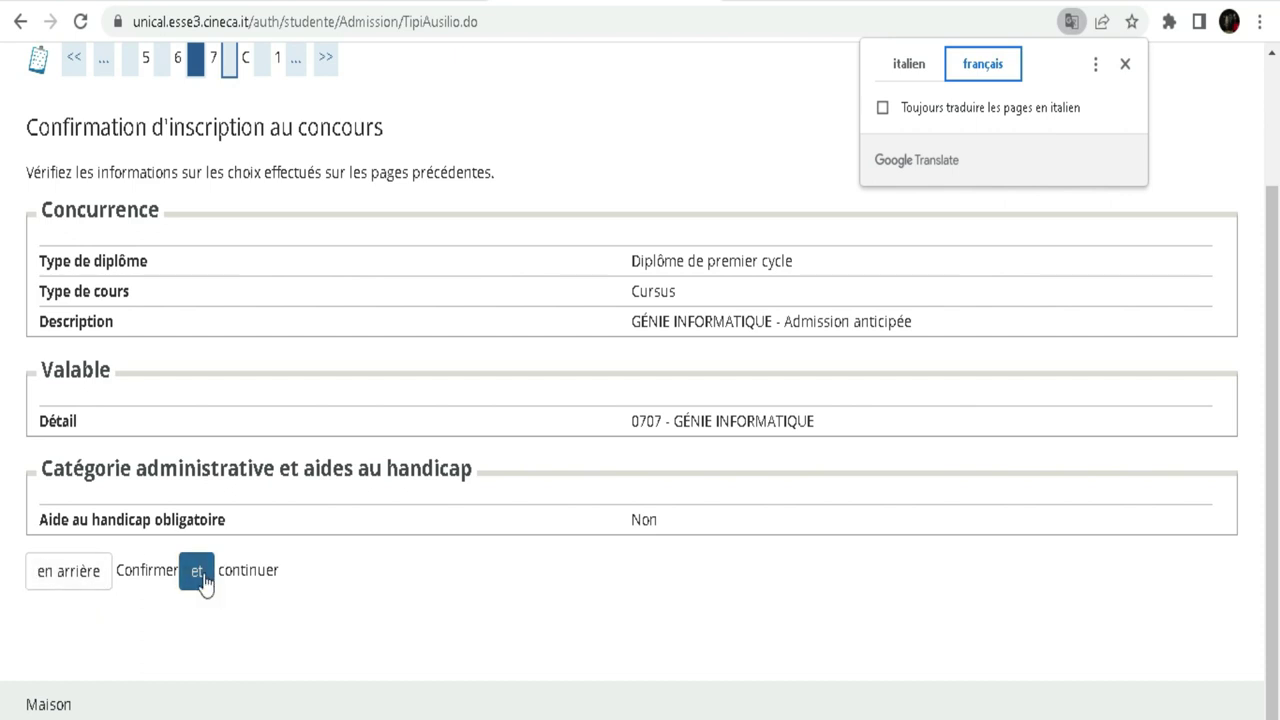
{"action": "left_click", "coordinate": [204, 584]}
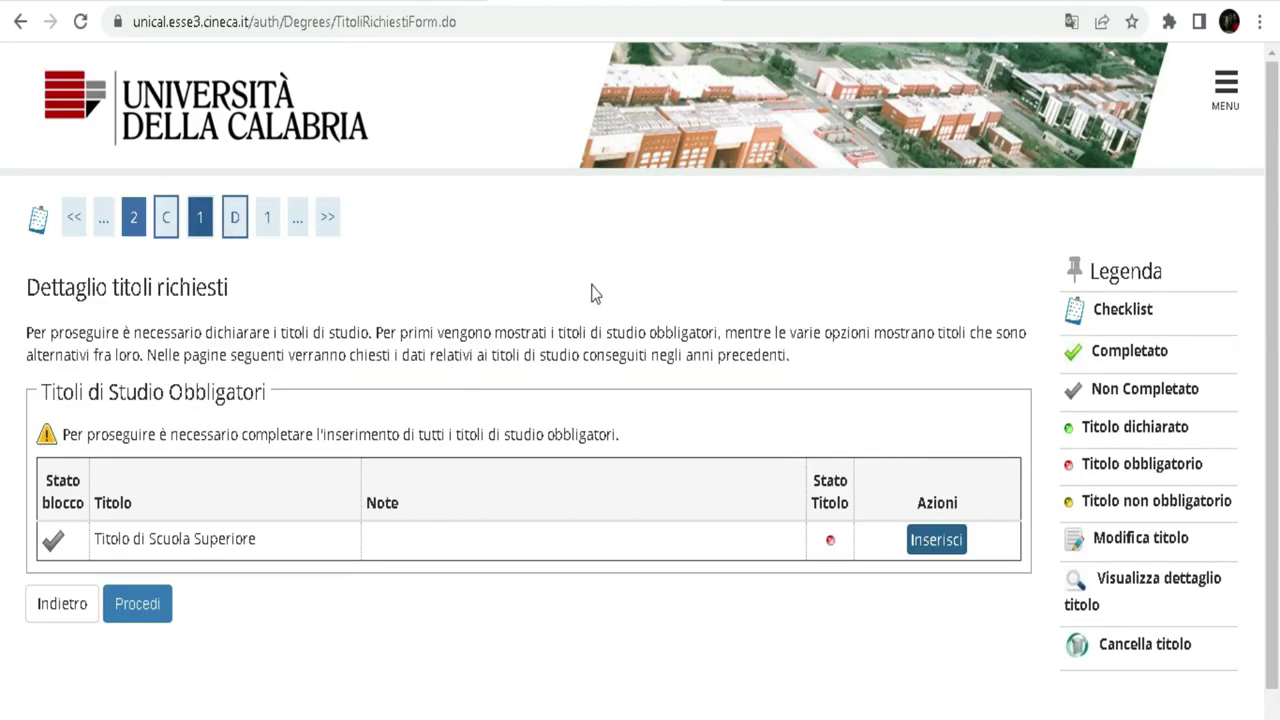
- Translate the required qualifications page into French and start inserting the mandatory secondary school diploma (Diplôme d'études secondaires)
{"action": "scroll", "coordinate": [595, 293], "scroll_direction": "down", "scroll_amount": 1}
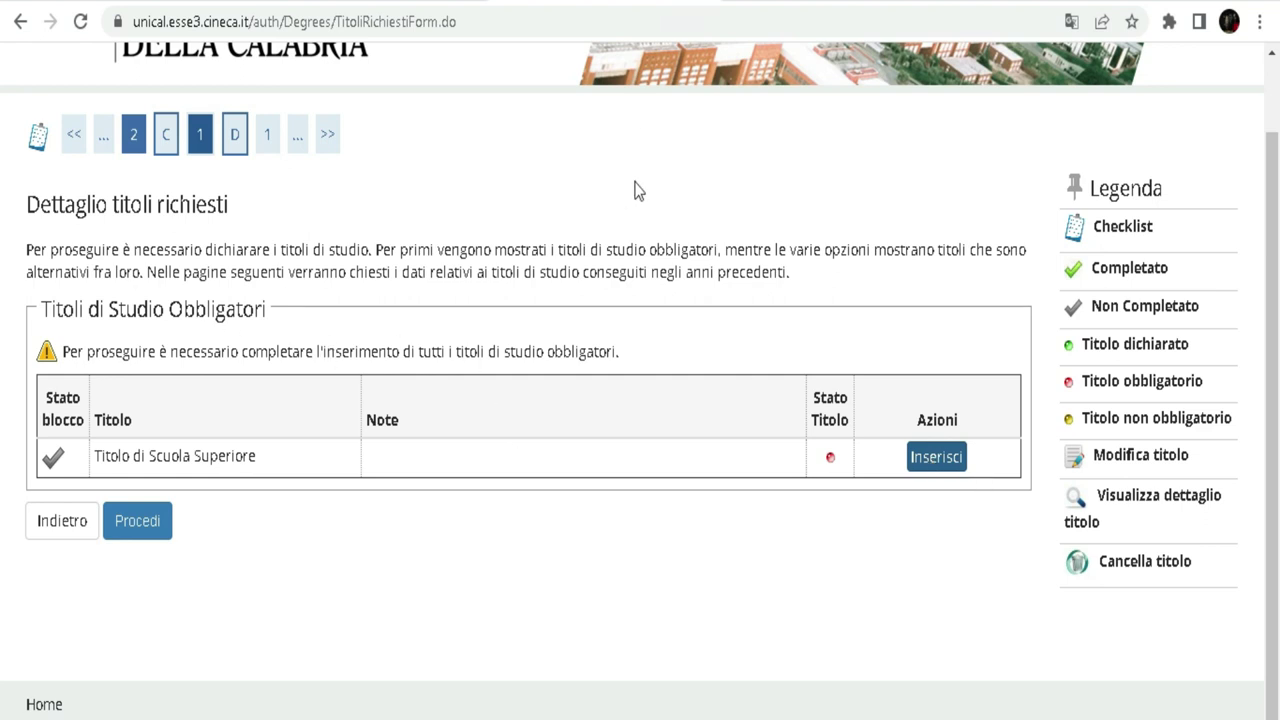
{"action": "left_click", "coordinate": [1071, 21]}
{"action": "left_click", "coordinate": [1001, 66]}
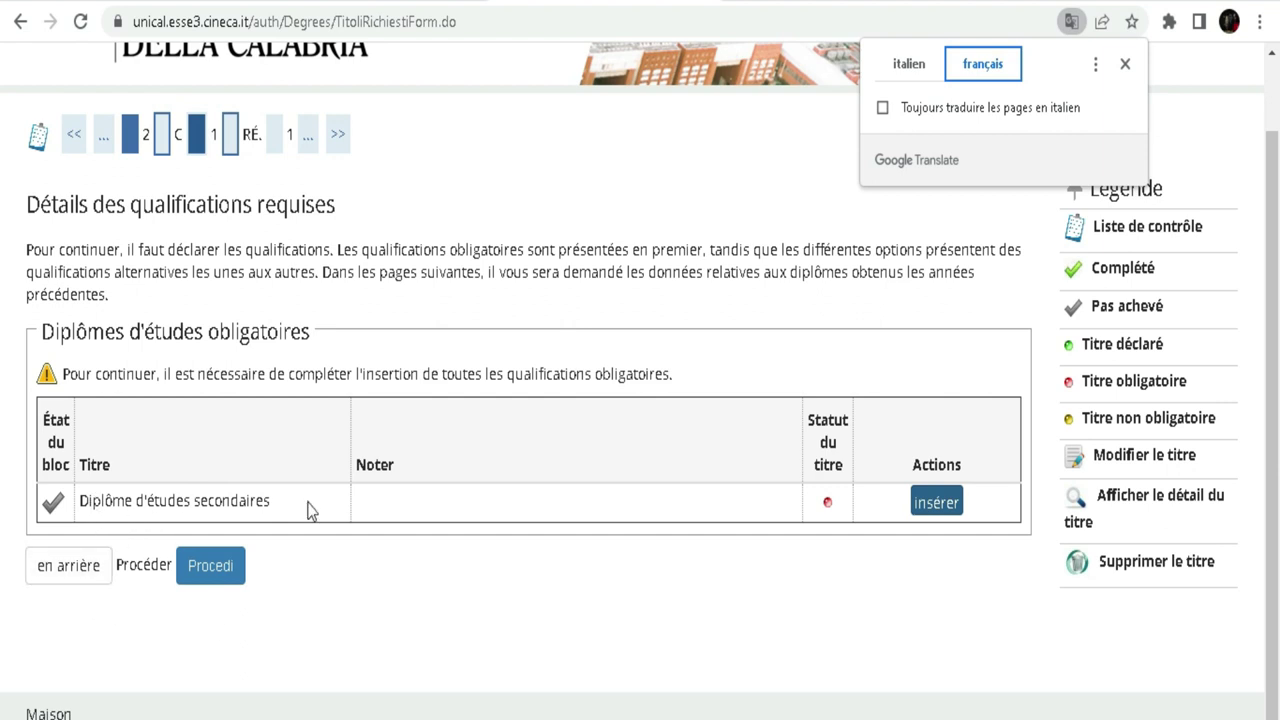
{"action": "left_click_drag", "start_coordinate": [288, 499], "coordinate": [80, 512]}
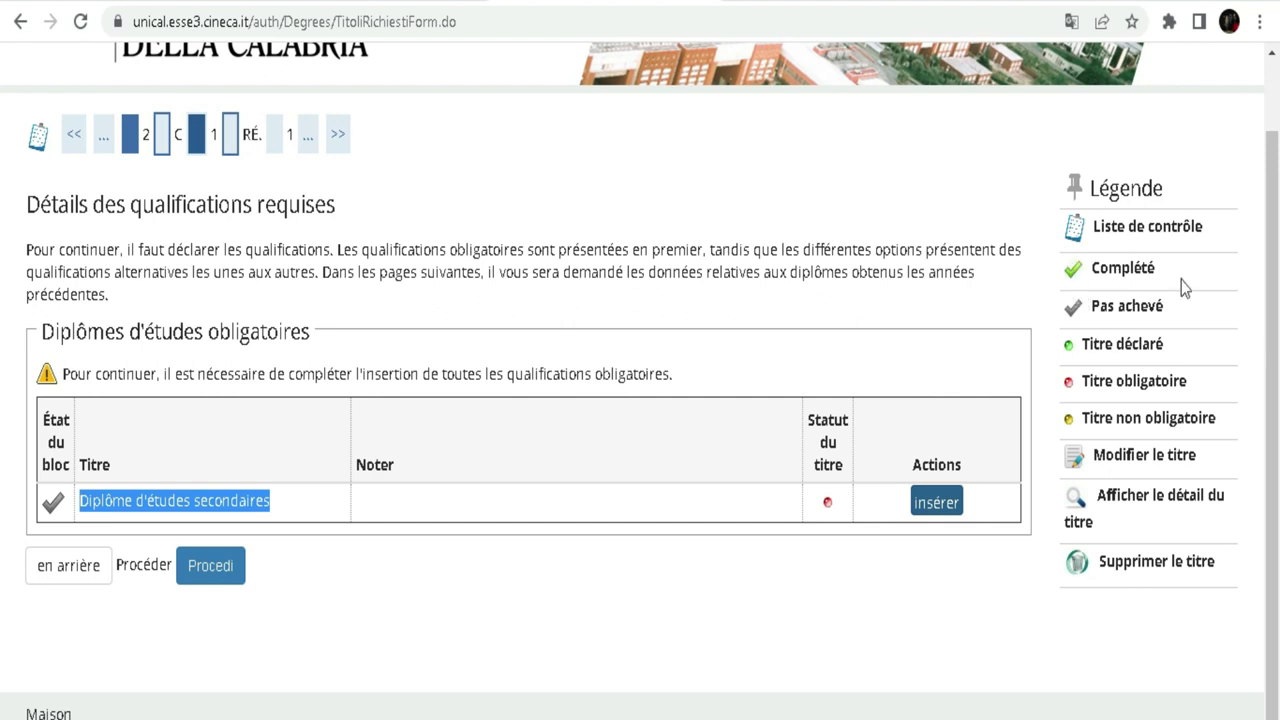
{"action": "left_click", "coordinate": [930, 508]}
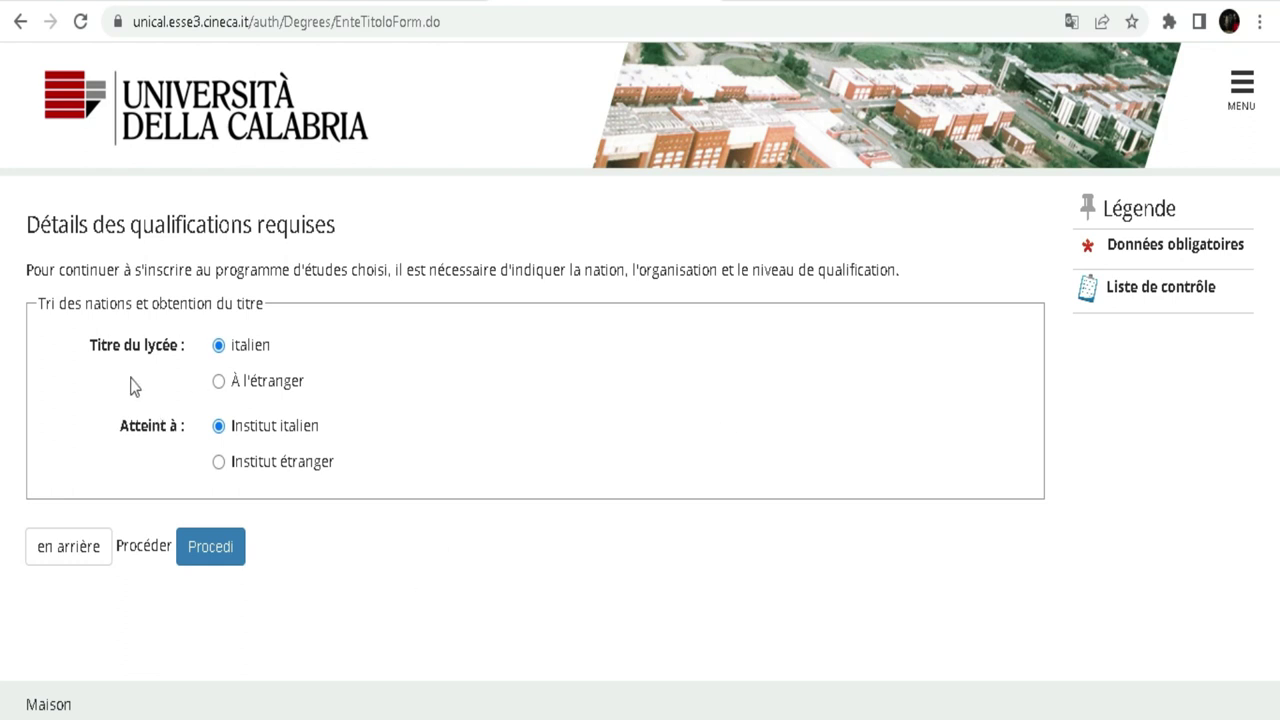
- Compare the Italian original of the high school qualification options with their French translation
{"action": "left_click", "coordinate": [1070, 22]}
{"action": "left_click", "coordinate": [920, 66]}
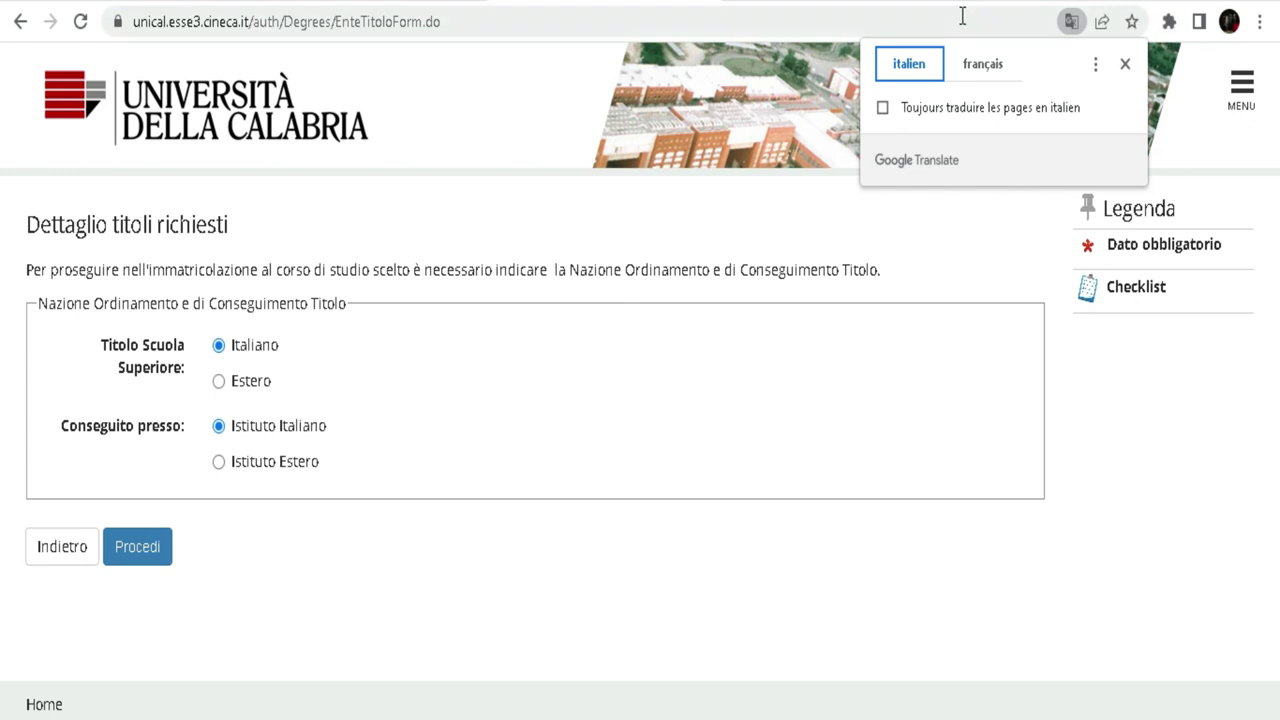
{"action": "left_click", "coordinate": [983, 64]}
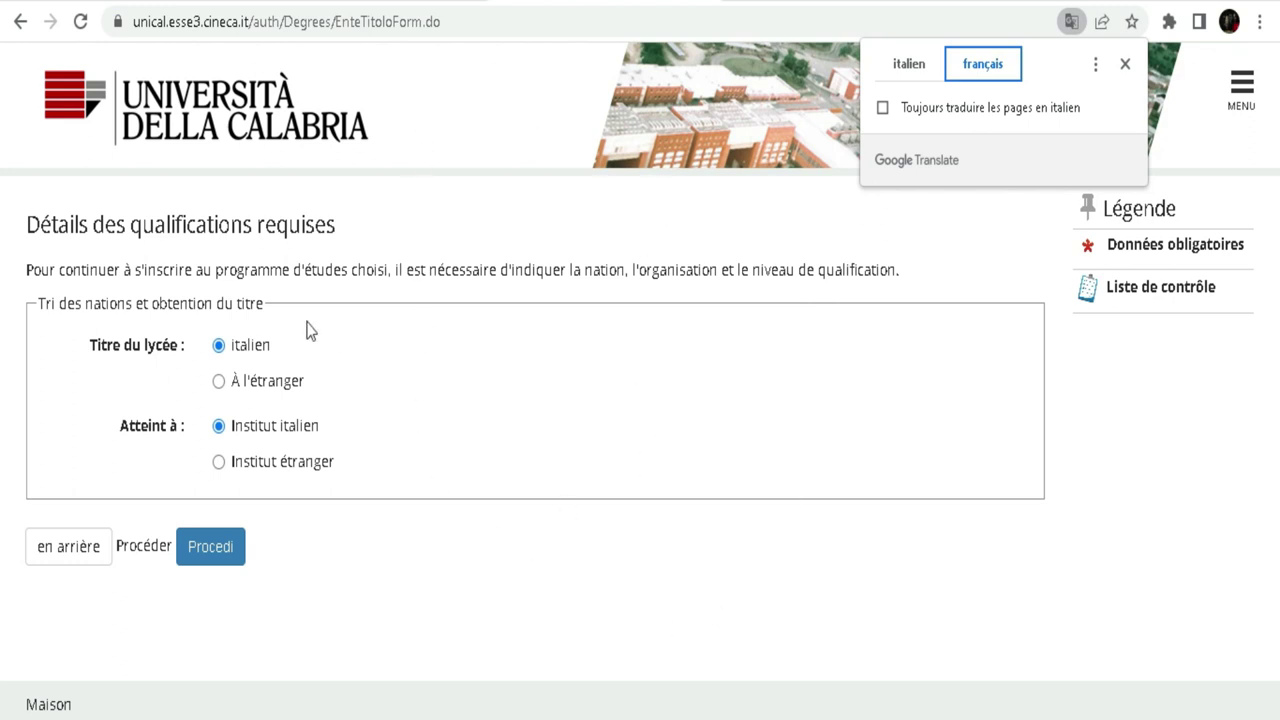
- Declare the high school qualification as foreign (À l'étranger), obtained at a foreign institute (Institut étranger), and proceed
{"action": "left_click", "coordinate": [219, 382]}
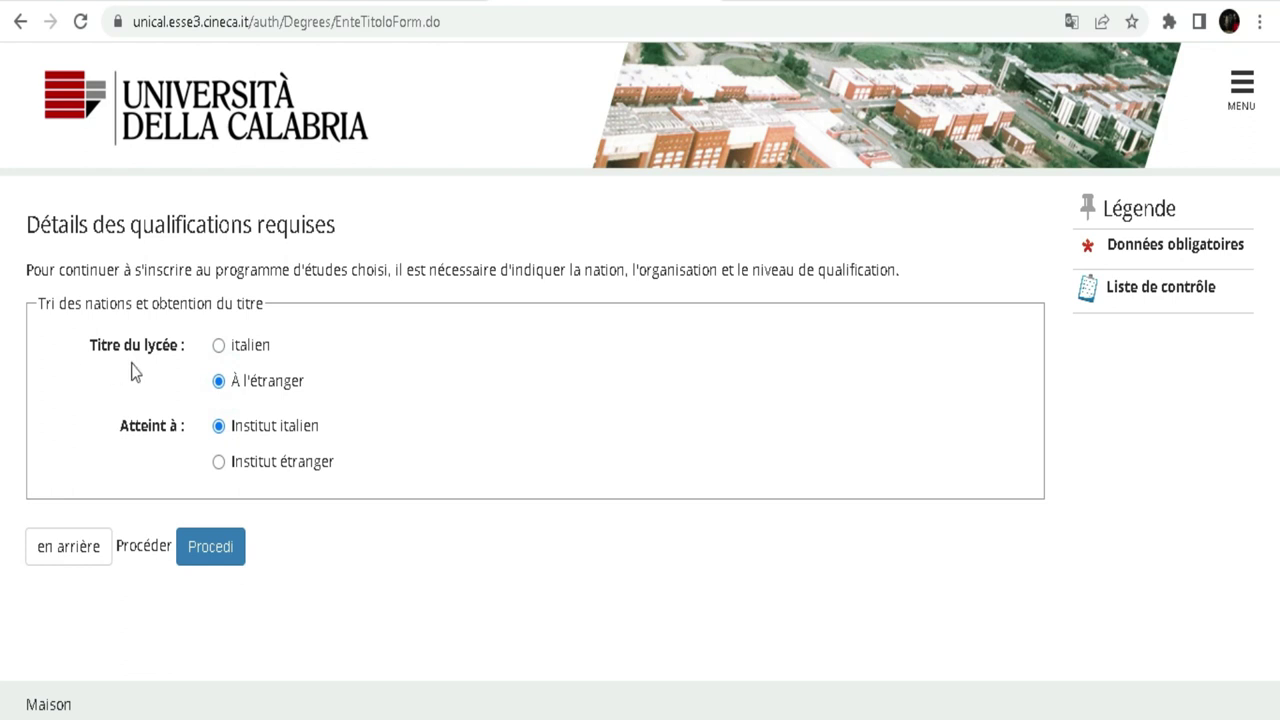
{"action": "left_click", "coordinate": [219, 465]}
{"action": "left_click", "coordinate": [215, 551]}
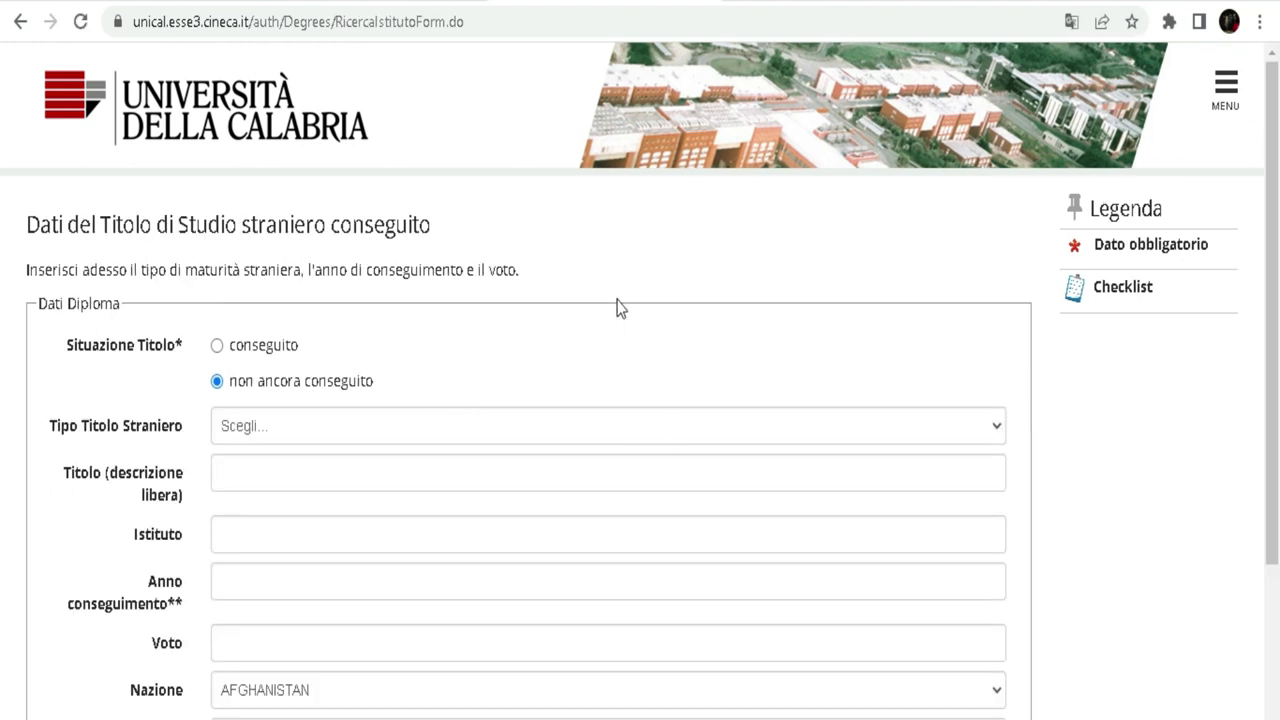
- Translate the foreign diploma data page into French and mark the diploma as obtained (atteint)
{"action": "scroll", "coordinate": [616, 307], "scroll_direction": "down", "scroll_amount": 2}
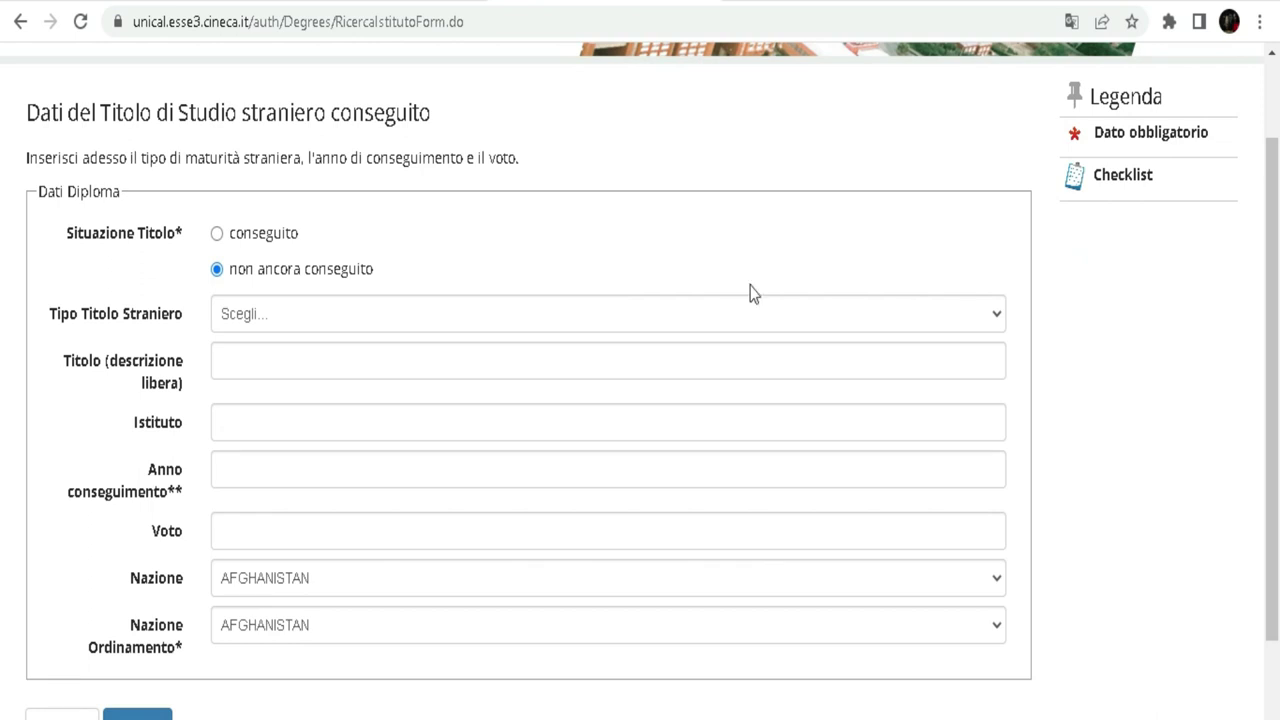
{"action": "right_click", "coordinate": [741, 162]}
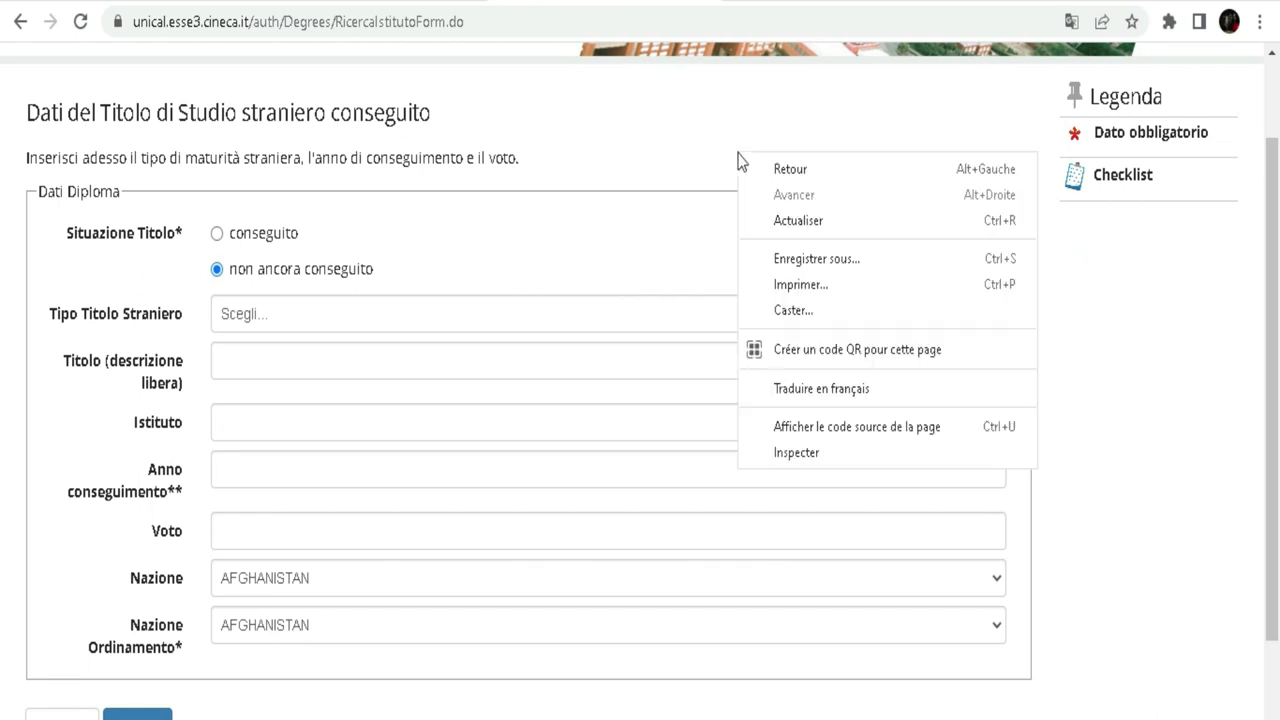
{"action": "left_click", "coordinate": [849, 392]}
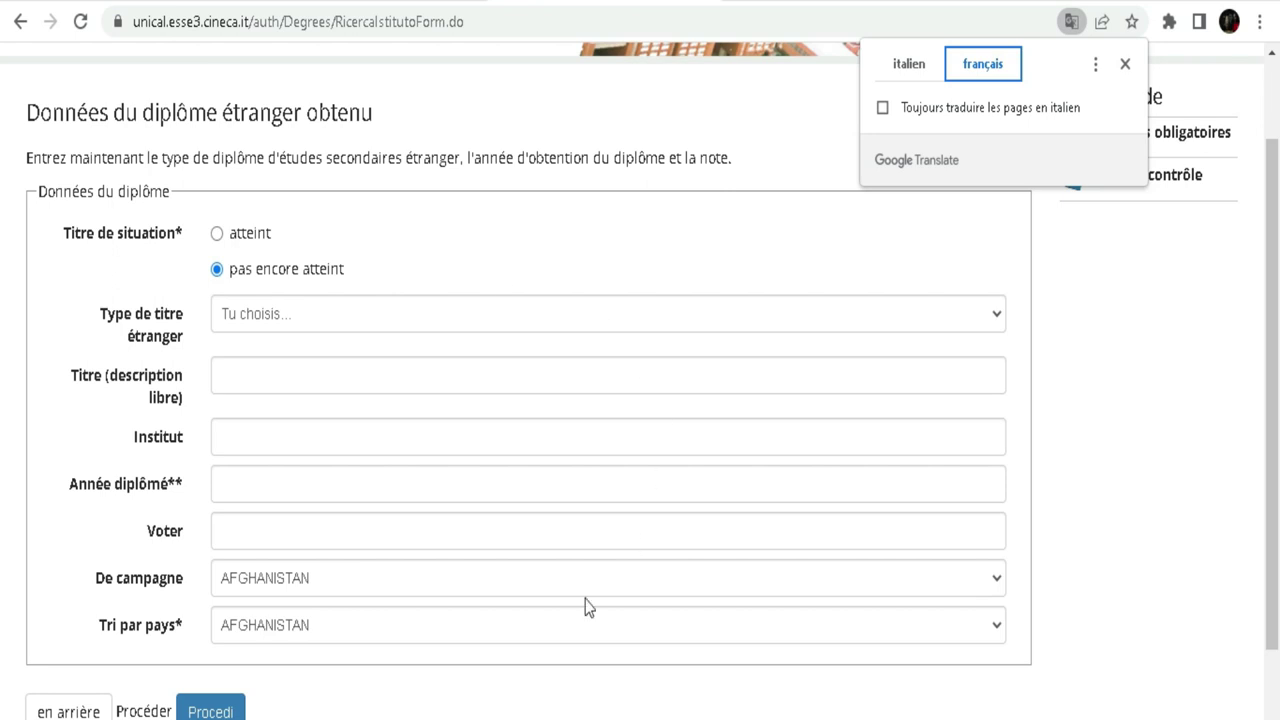
{"action": "left_click", "coordinate": [217, 236]}
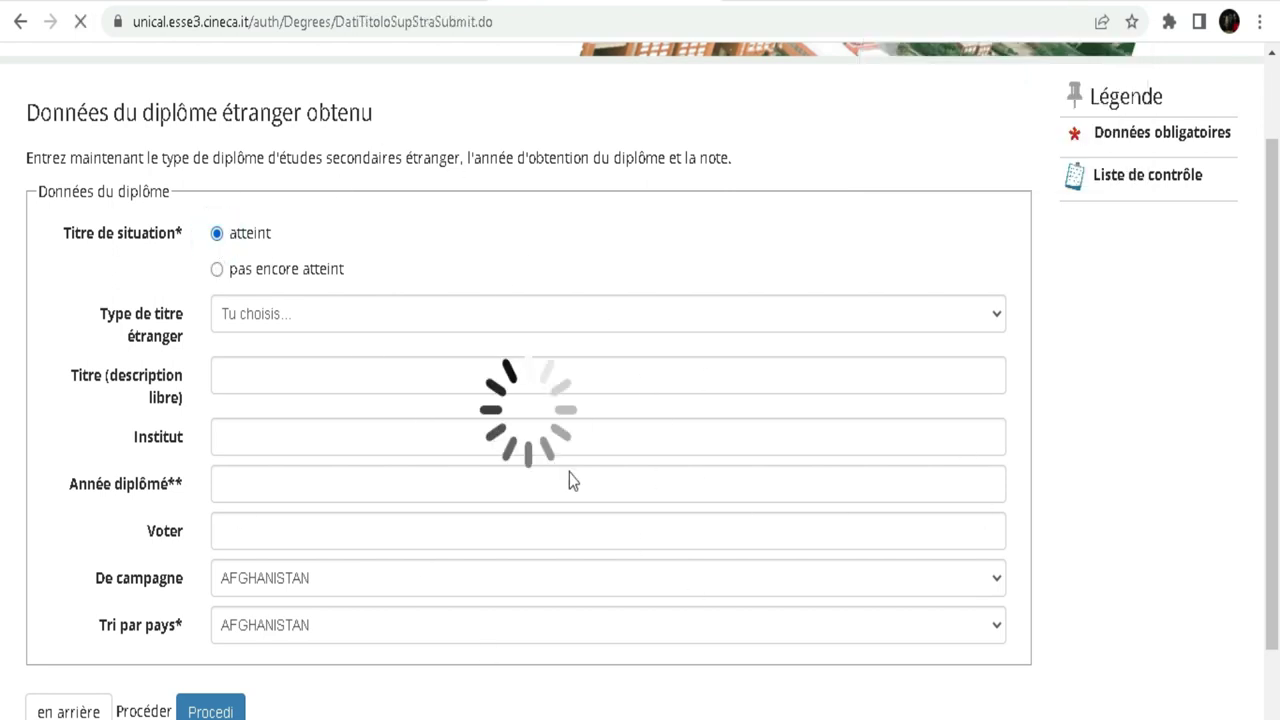
{"action": "scroll", "coordinate": [508, 331], "scroll_direction": "down", "scroll_amount": 3}
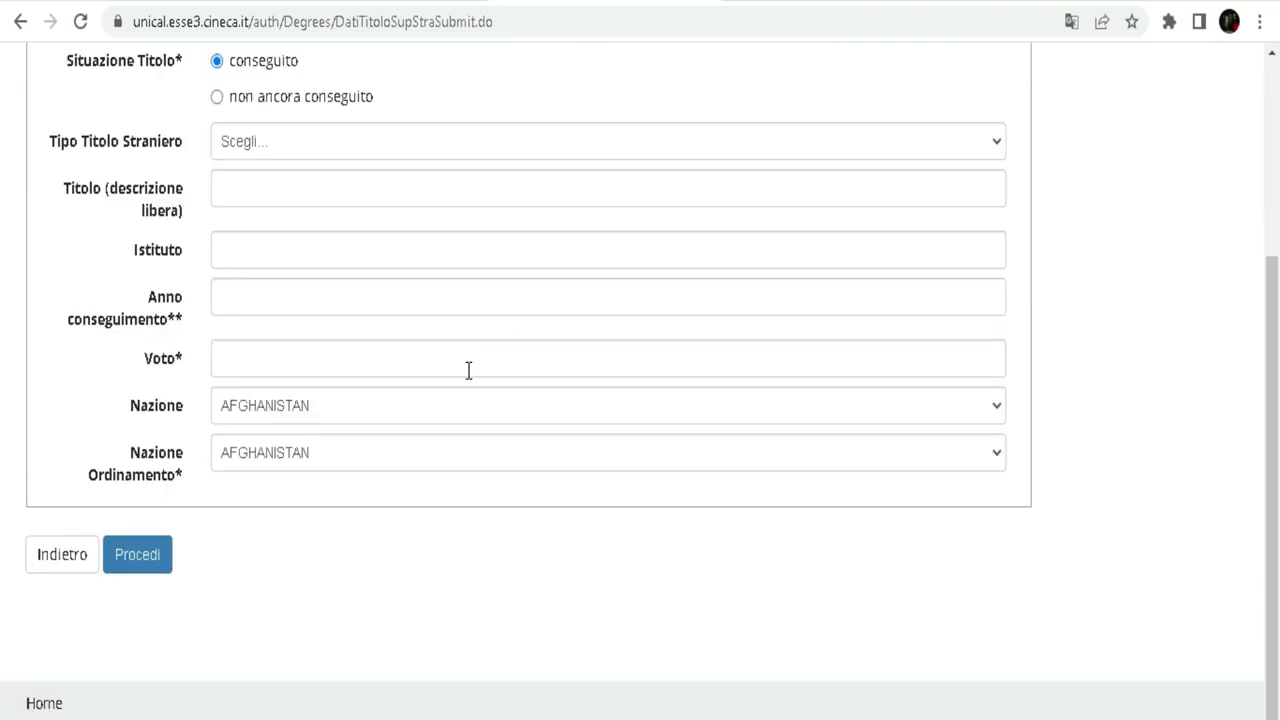
- Switch the diploma status to not yet obtained (non ancora conseguito) and back to obtained (conseguito) to compare the form
{"action": "scroll", "coordinate": [468, 330], "scroll_direction": "up", "scroll_amount": 2}
{"action": "left_click", "coordinate": [216, 321]}
{"action": "scroll", "coordinate": [509, 406], "scroll_direction": "down", "scroll_amount": 1}
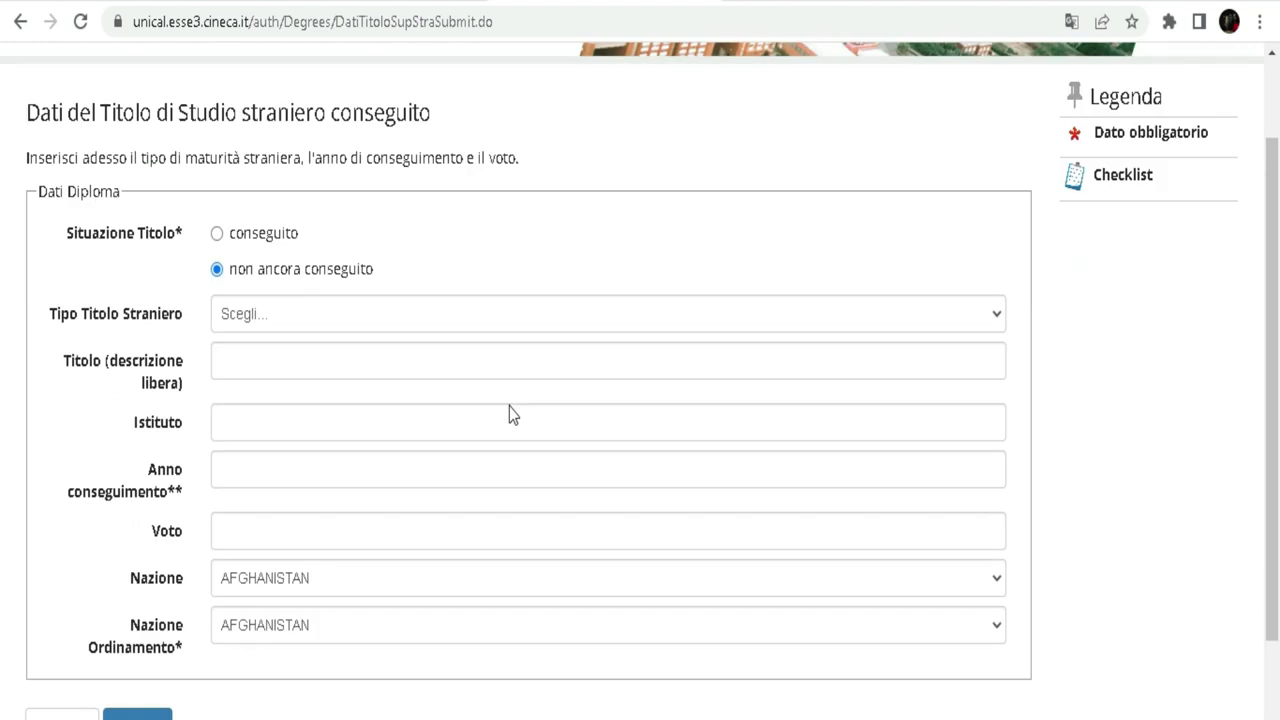
{"action": "left_click", "coordinate": [217, 233]}
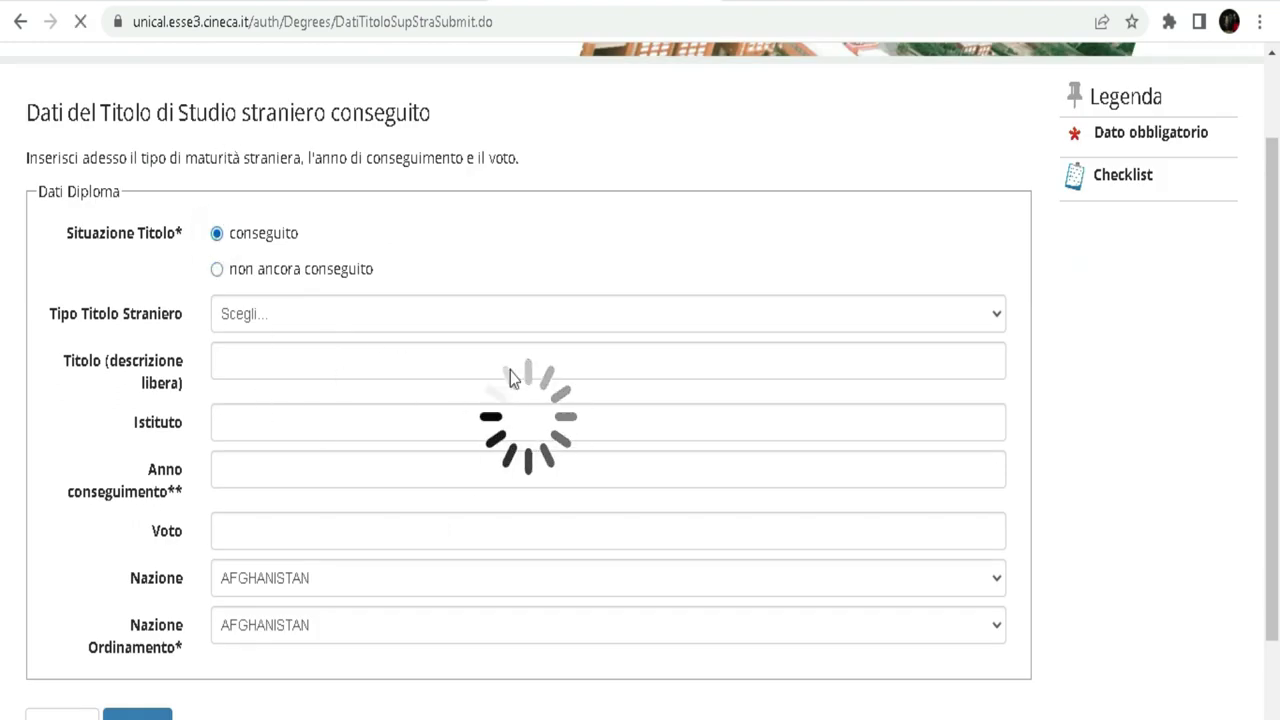
{"action": "scroll", "coordinate": [479, 331], "scroll_direction": "down", "scroll_amount": 3}
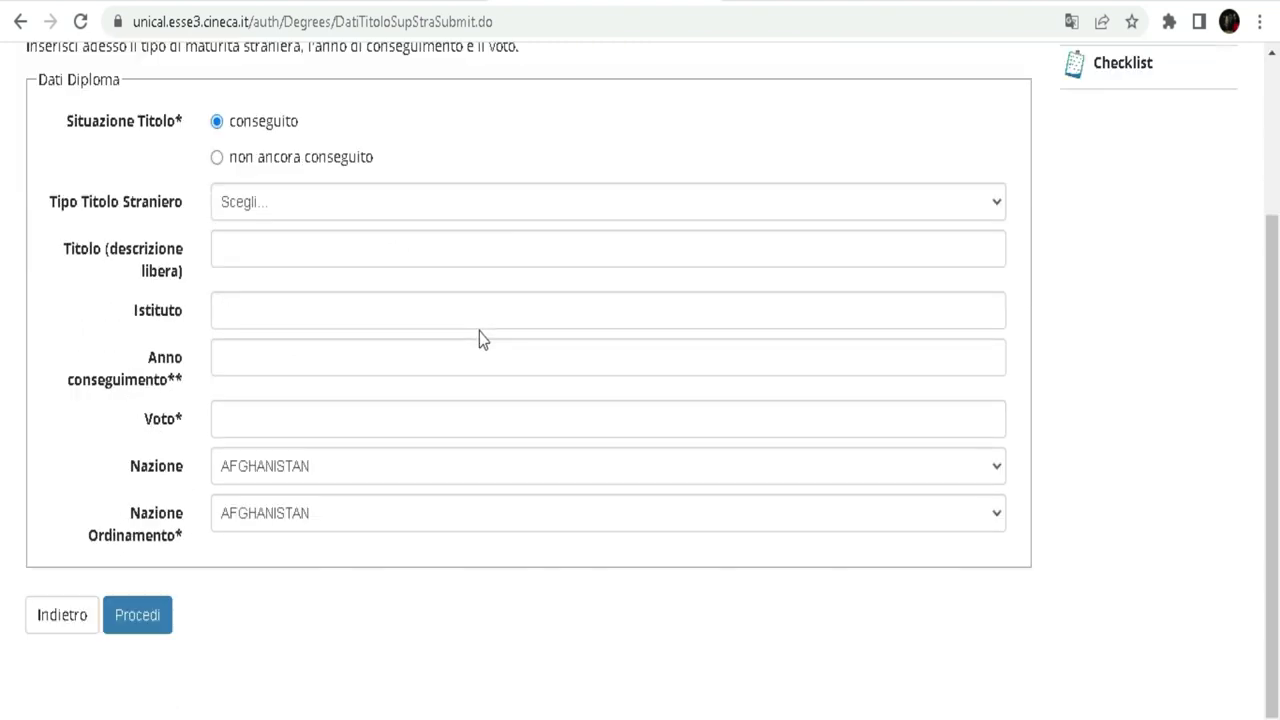
{"action": "scroll", "coordinate": [1131, 263], "scroll_direction": "up", "scroll_amount": 1}
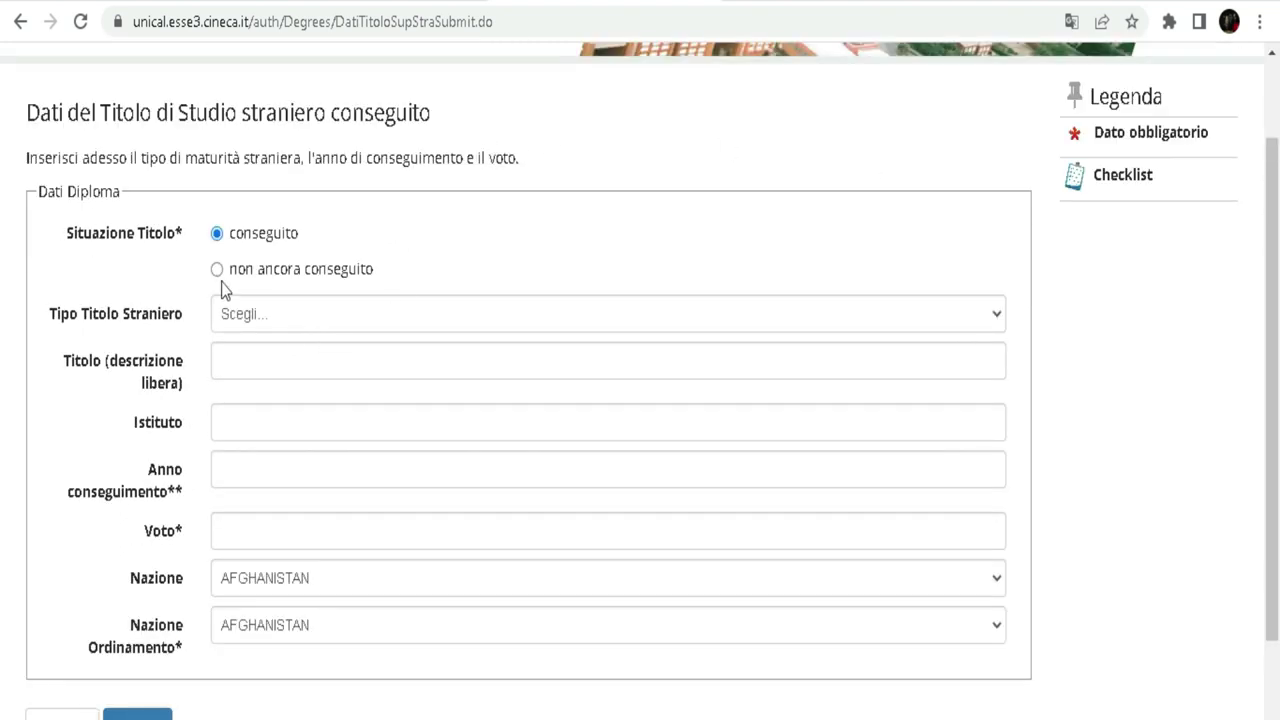
- Translate the reloaded form into French and set the foreign title type to Certificat général d'enseignement secondaire
{"action": "left_click", "coordinate": [1072, 21]}
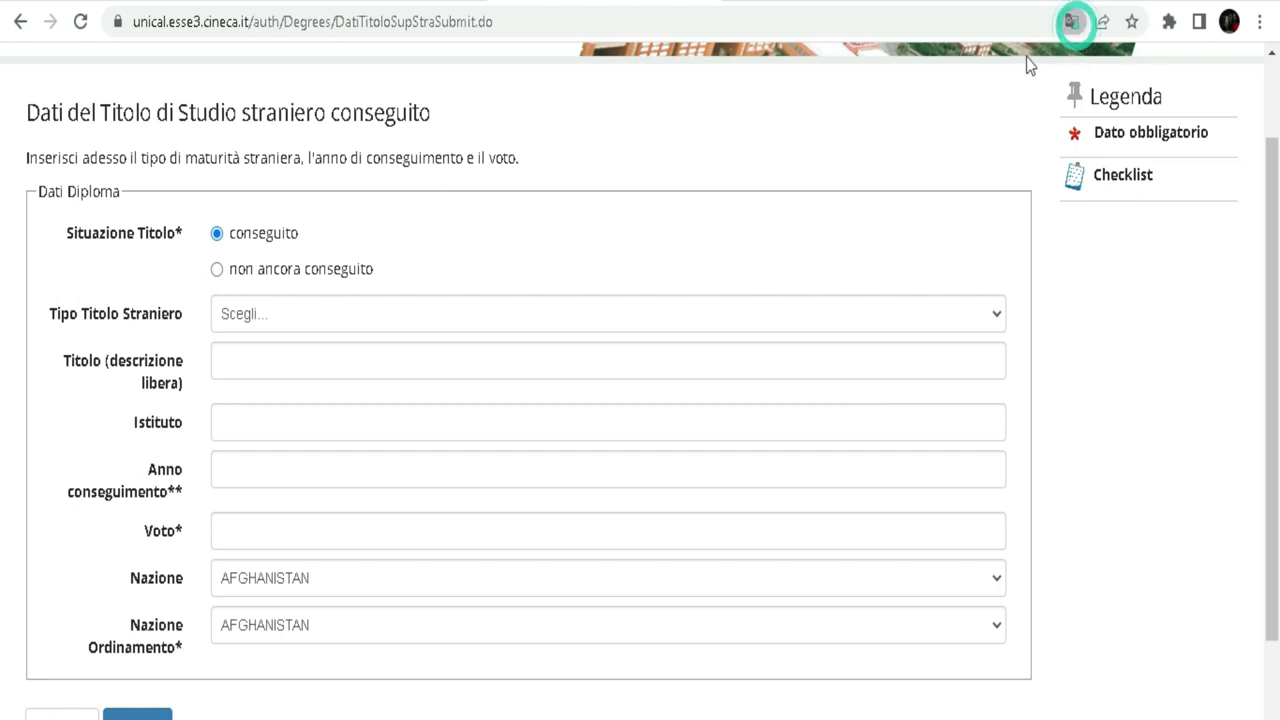
{"action": "left_click", "coordinate": [983, 63]}
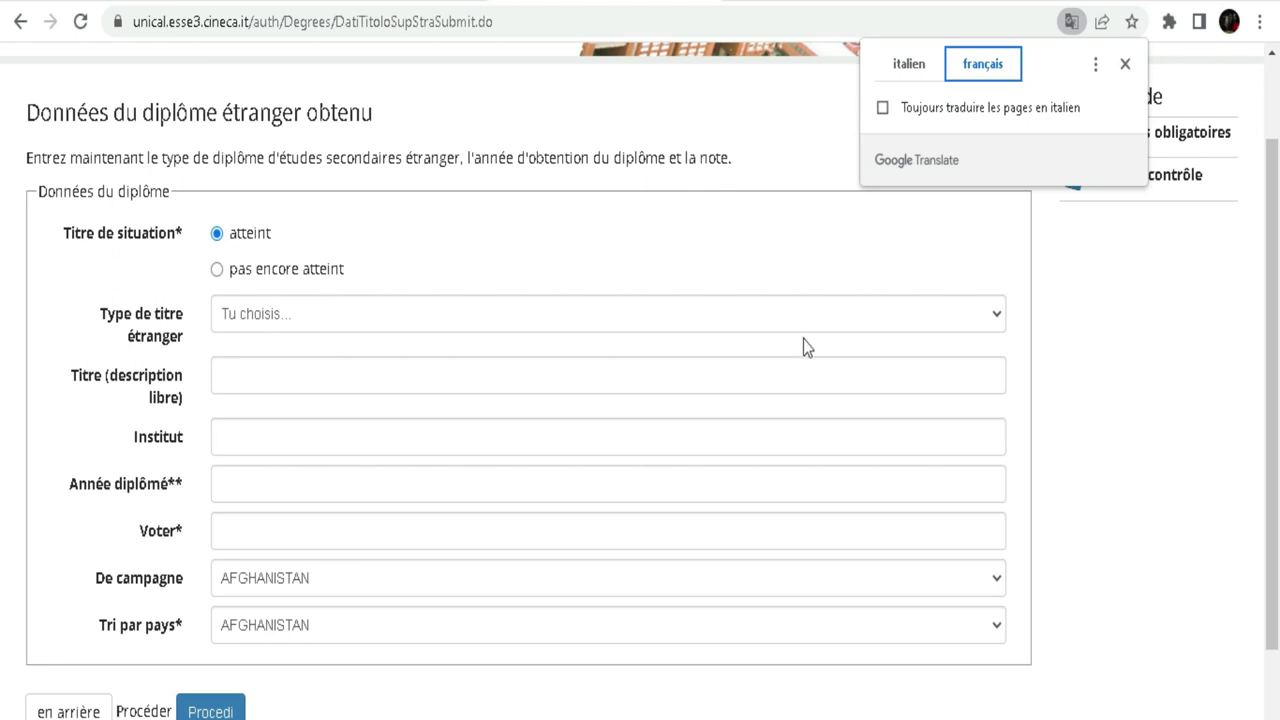
{"action": "left_click", "coordinate": [984, 321]}
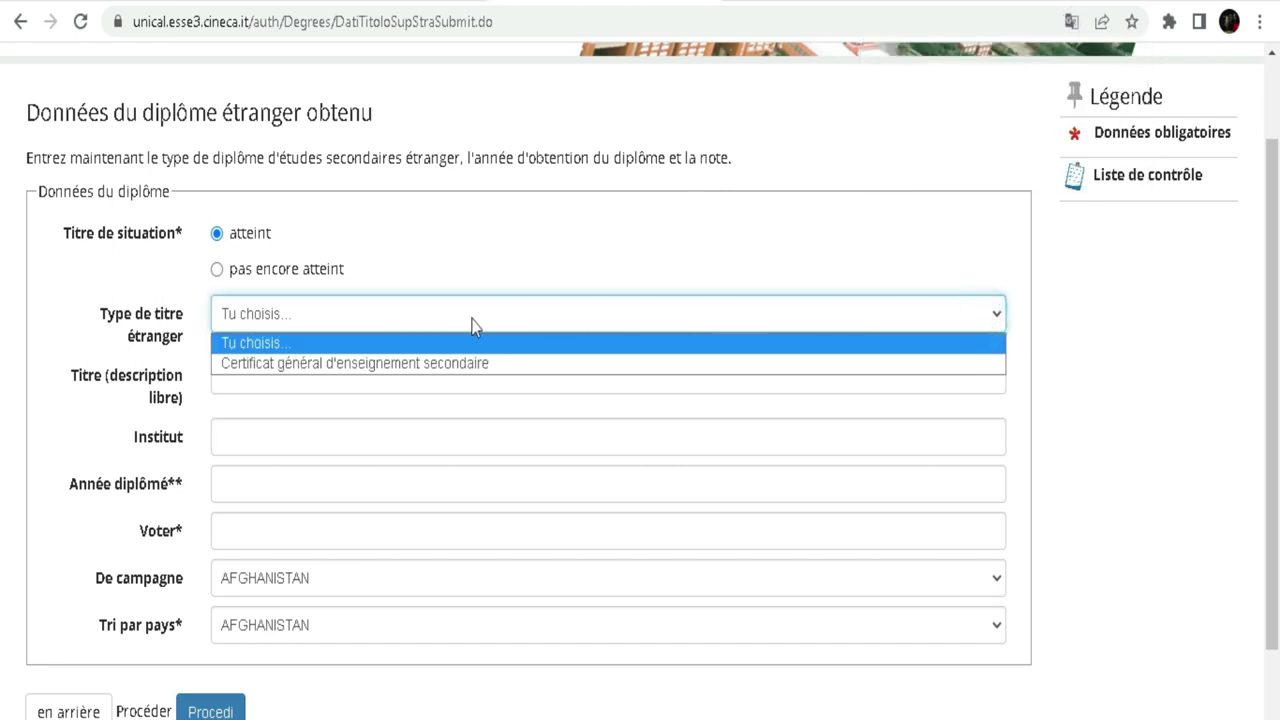
{"action": "left_click", "coordinate": [381, 364]}
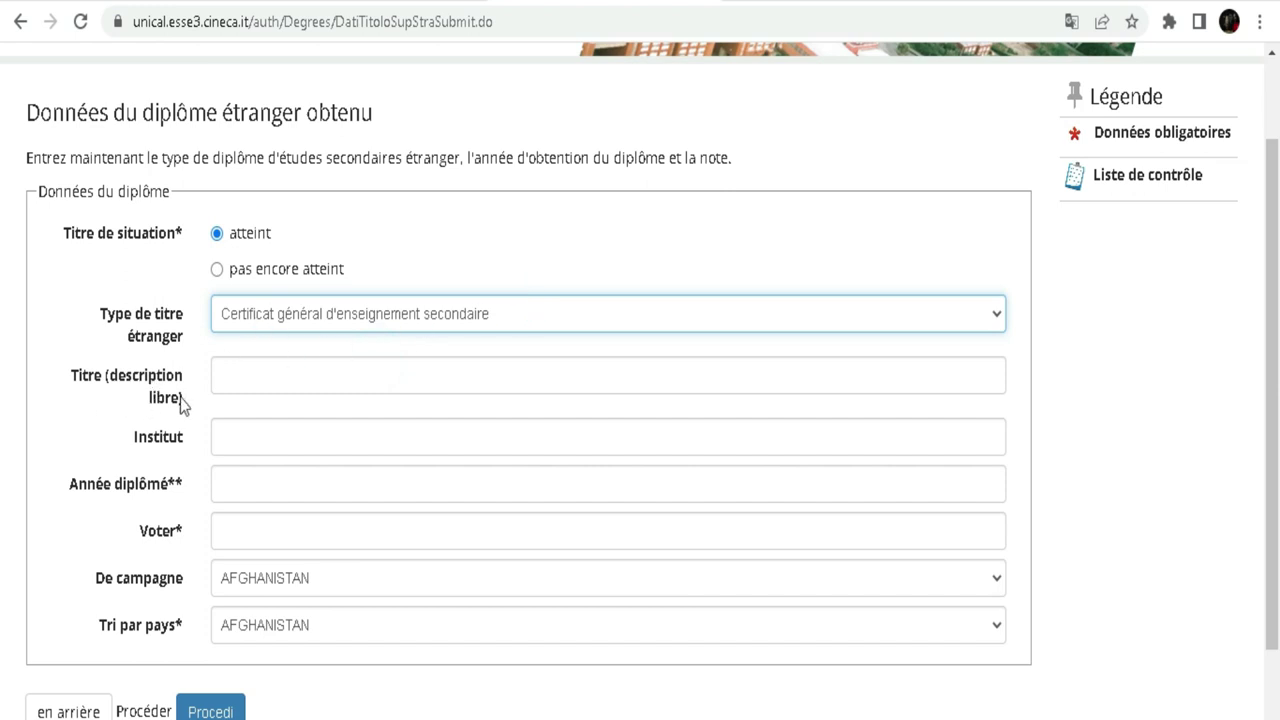
- Bring up the on-screen keyboard with the English layout and enter LMK2 as the institute
{"action": "left_click", "coordinate": [255, 437]}
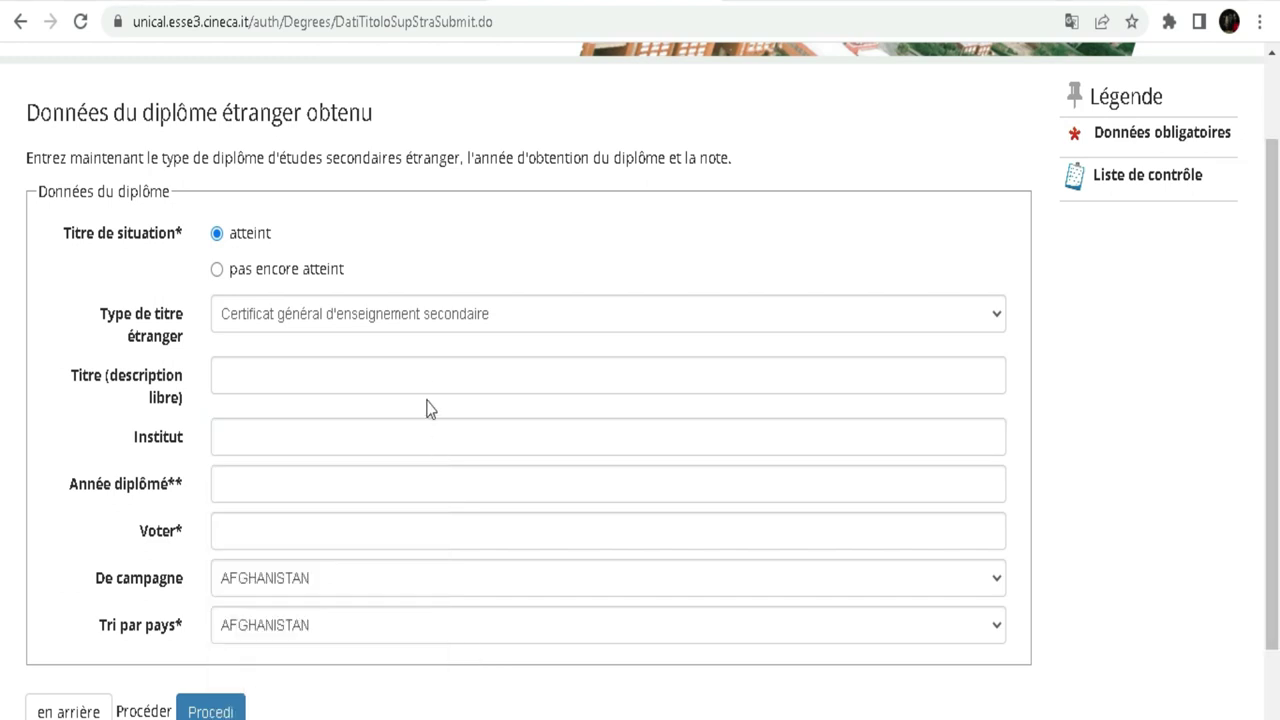
{"action": "left_click", "coordinate": [239, 452]}
{"action": "left_click", "coordinate": [250, 499]}
{"action": "key", "text": "ctrl+super+o"}
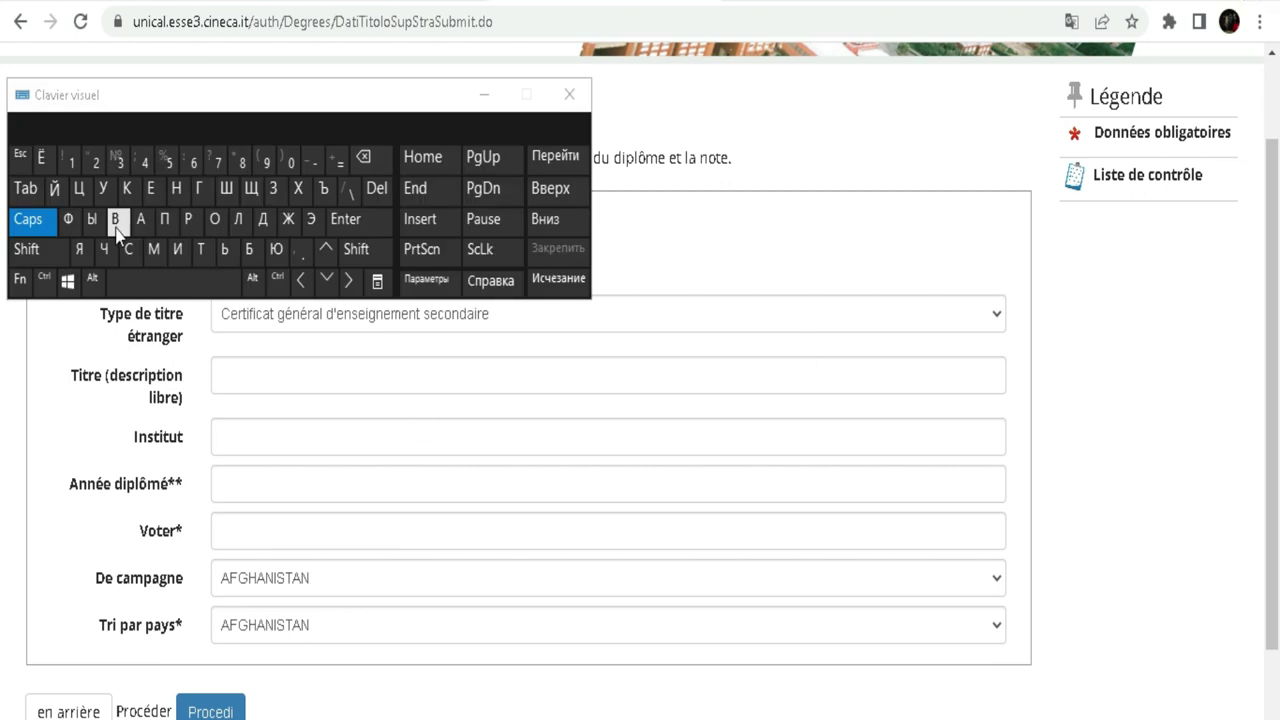
{"action": "left_click", "coordinate": [278, 443]}
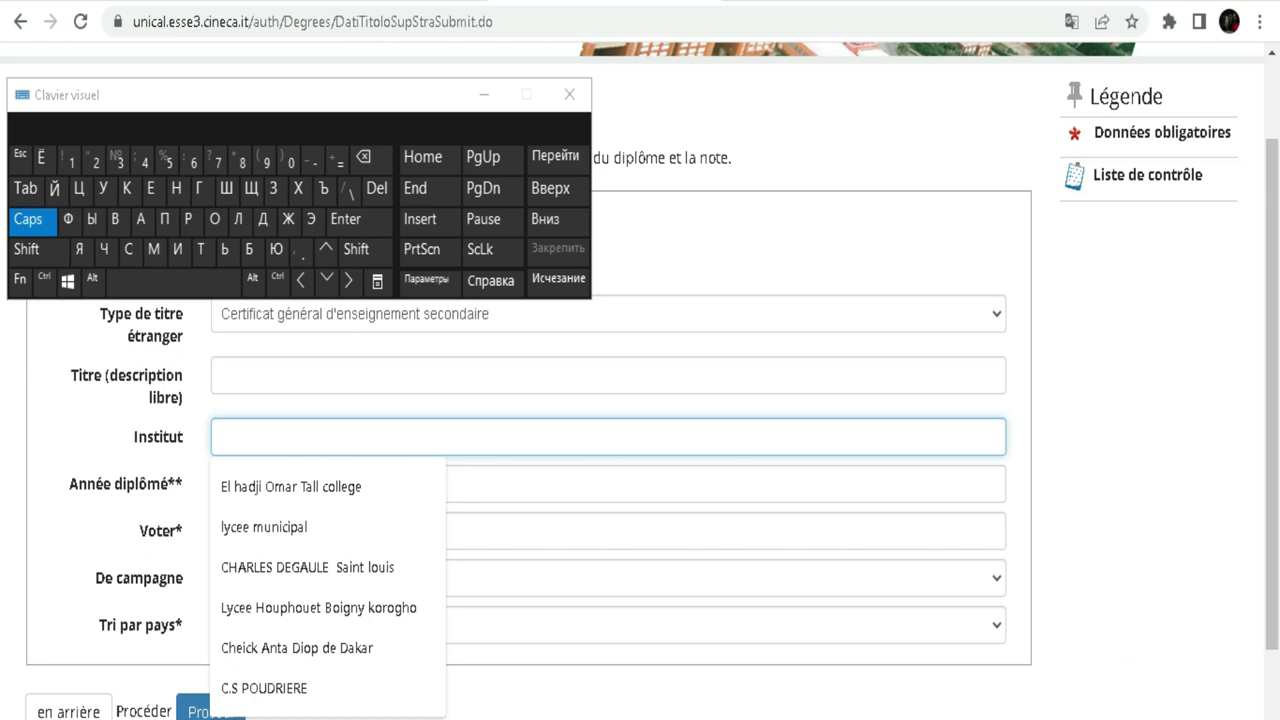
{"action": "left_click", "coordinate": [1106, 680]}
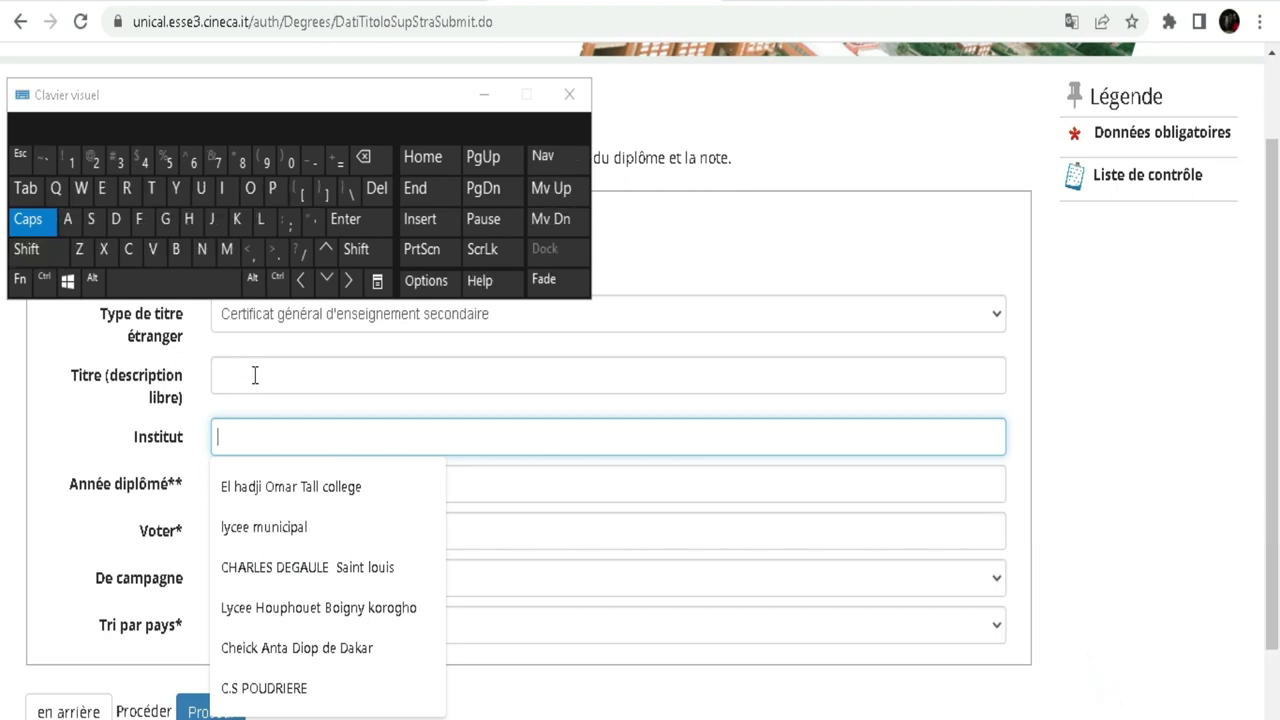
{"action": "left_click", "coordinate": [259, 222]}
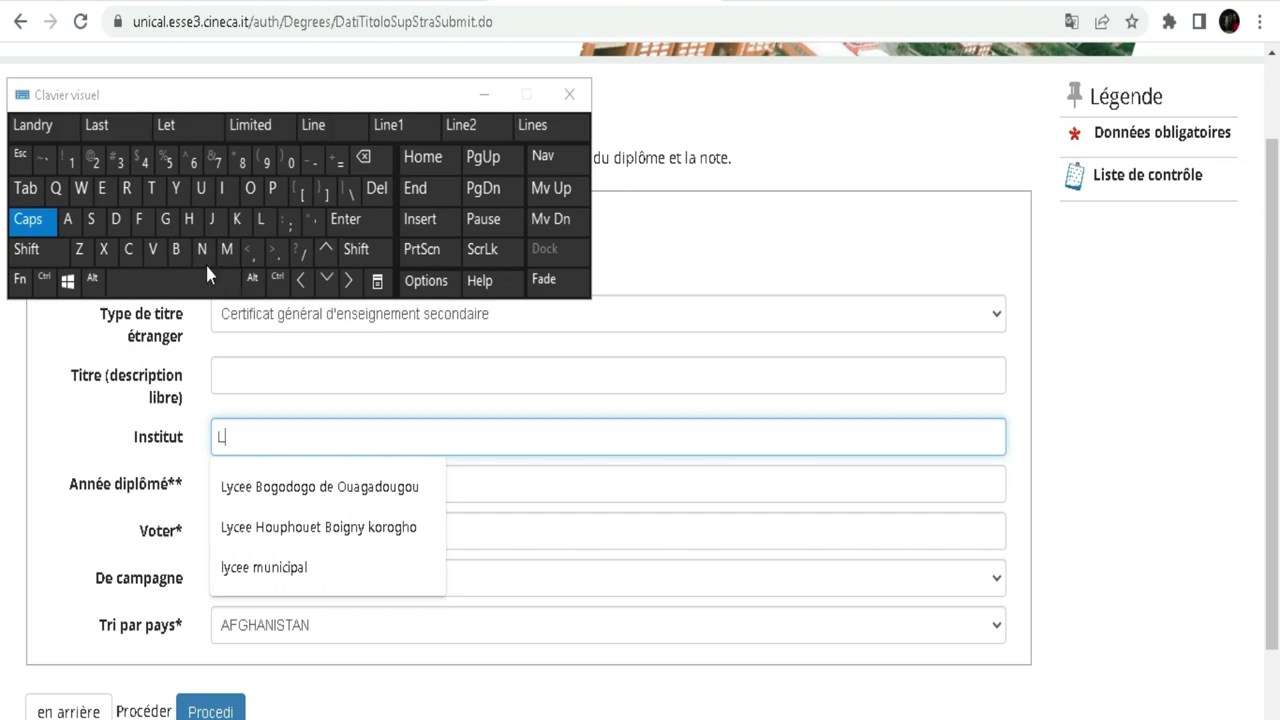
{"action": "left_click", "coordinate": [226, 249]}
{"action": "left_click", "coordinate": [246, 218]}
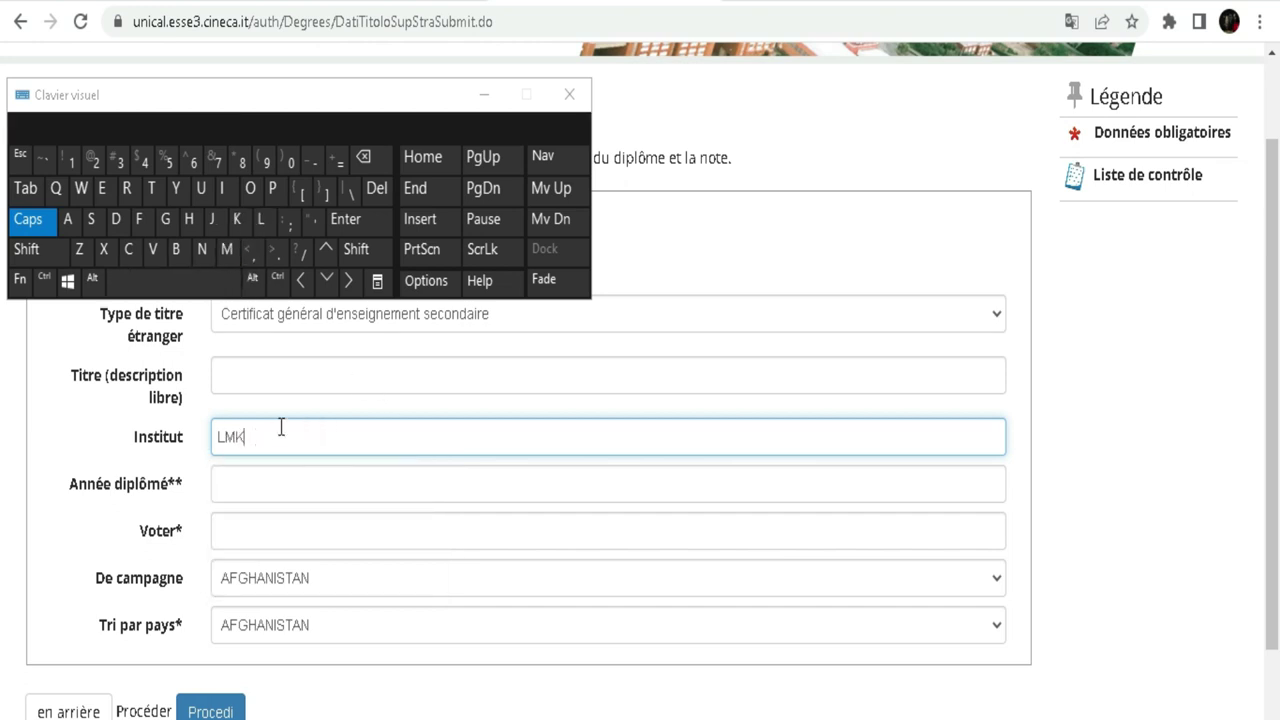
{"action": "left_click", "coordinate": [95, 160]}
- Enter 2021 as the diploma's graduation year and 14/20 as its grade
{"action": "left_click", "coordinate": [256, 485]}
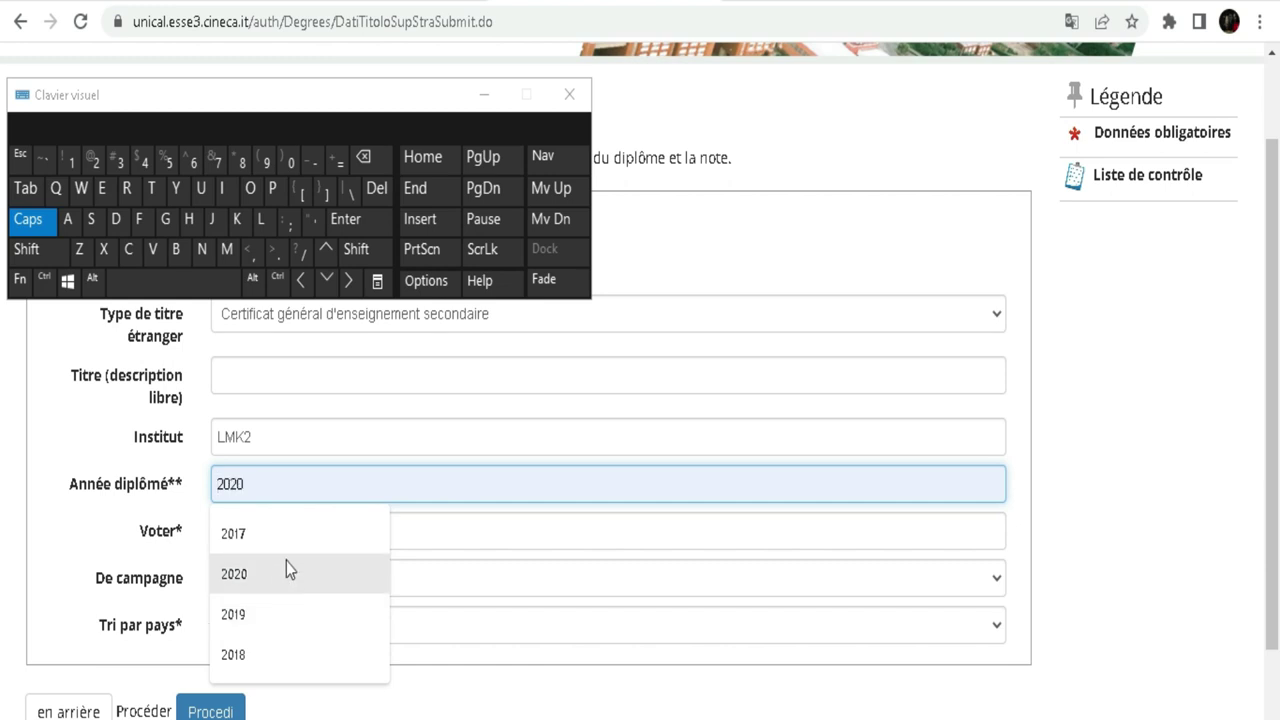
{"action": "left_click", "coordinate": [95, 163]}
{"action": "left_click", "coordinate": [290, 162]}
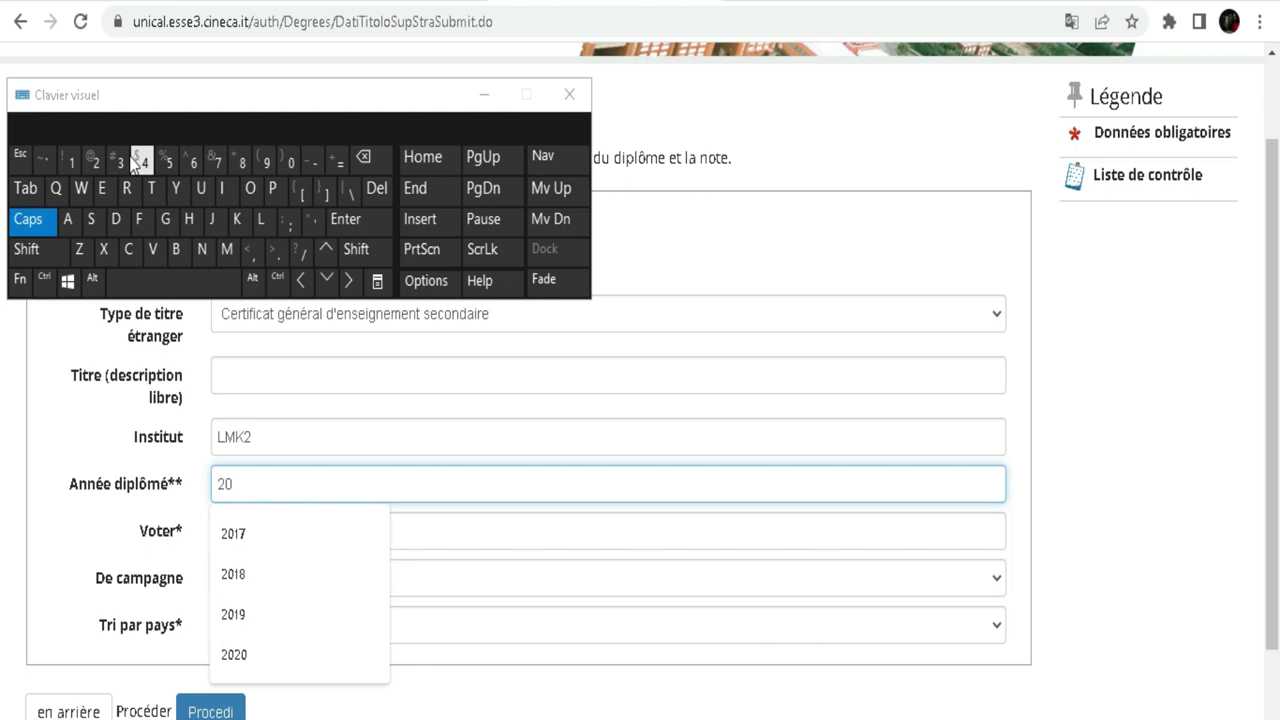
{"action": "left_click", "coordinate": [95, 163]}
{"action": "left_click", "coordinate": [71, 163]}
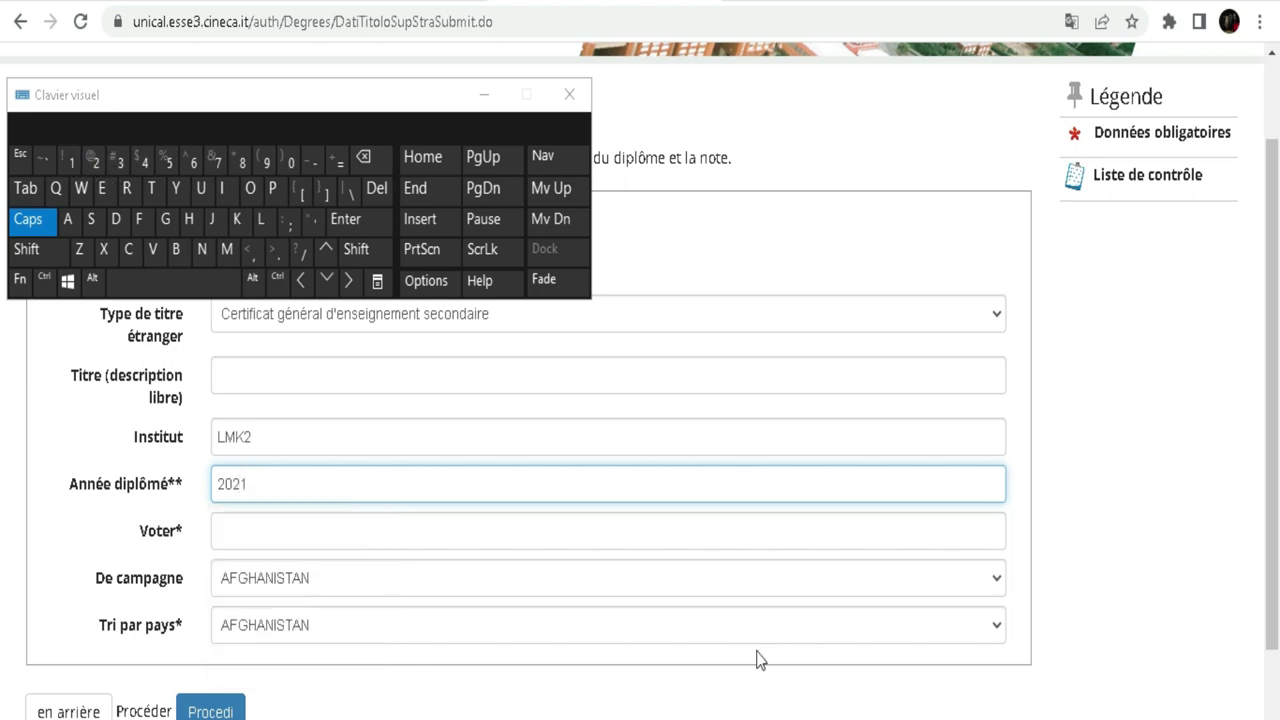
{"action": "left_click", "coordinate": [266, 528]}
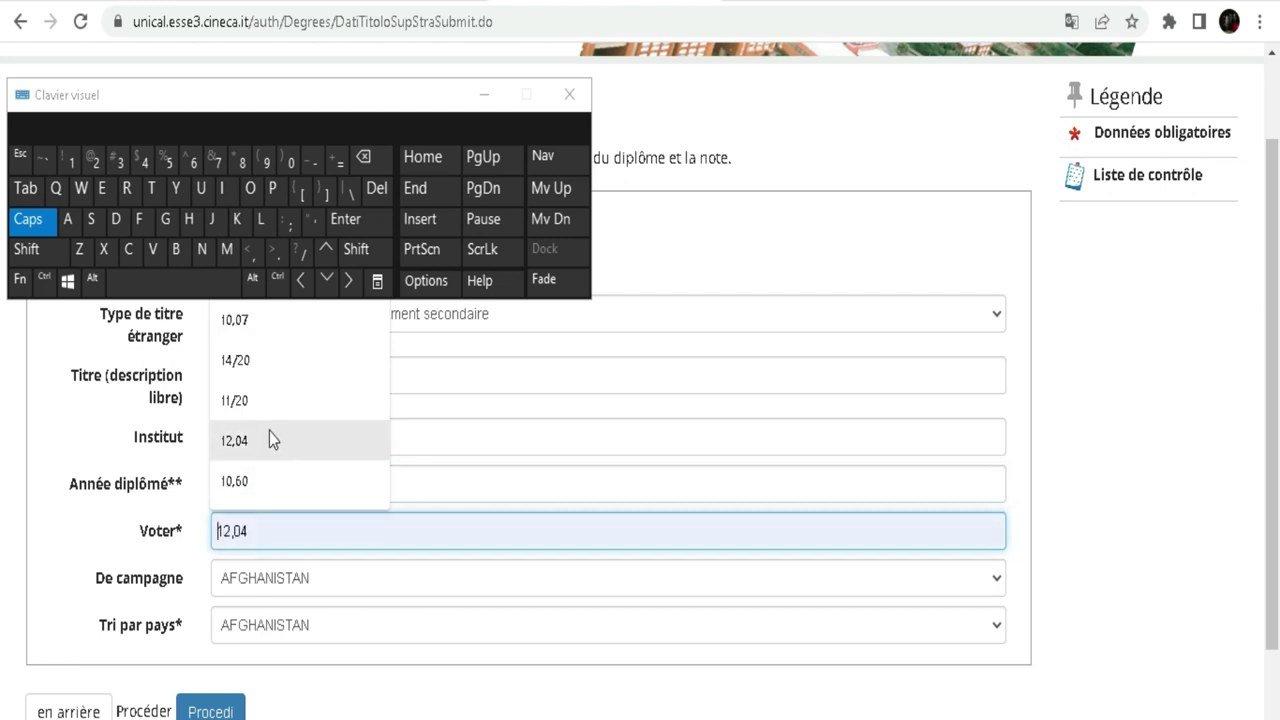
{"action": "left_click", "coordinate": [256, 355]}
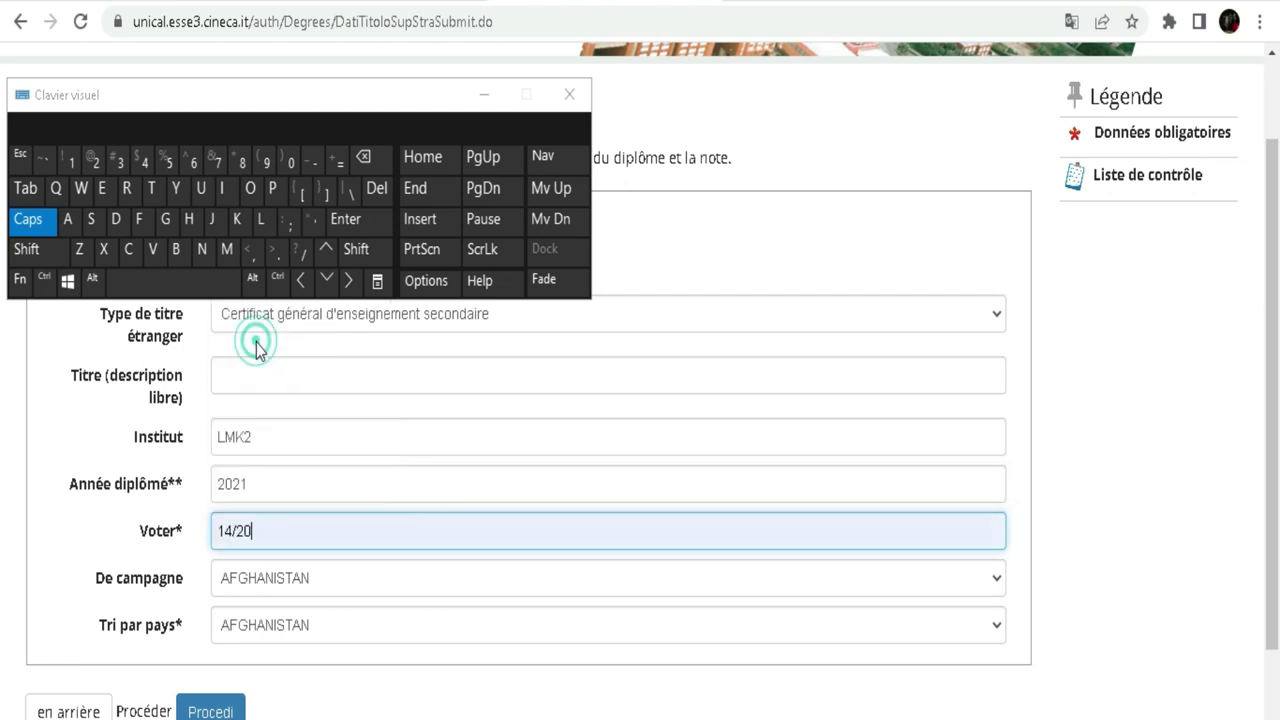
- Set the diploma's country (Nazione, shown as De campagne) to COSTA D'AVORIO
{"action": "left_click", "coordinate": [390, 582]}
{"action": "scroll", "coordinate": [745, 308], "scroll_direction": "down", "scroll_amount": 10}
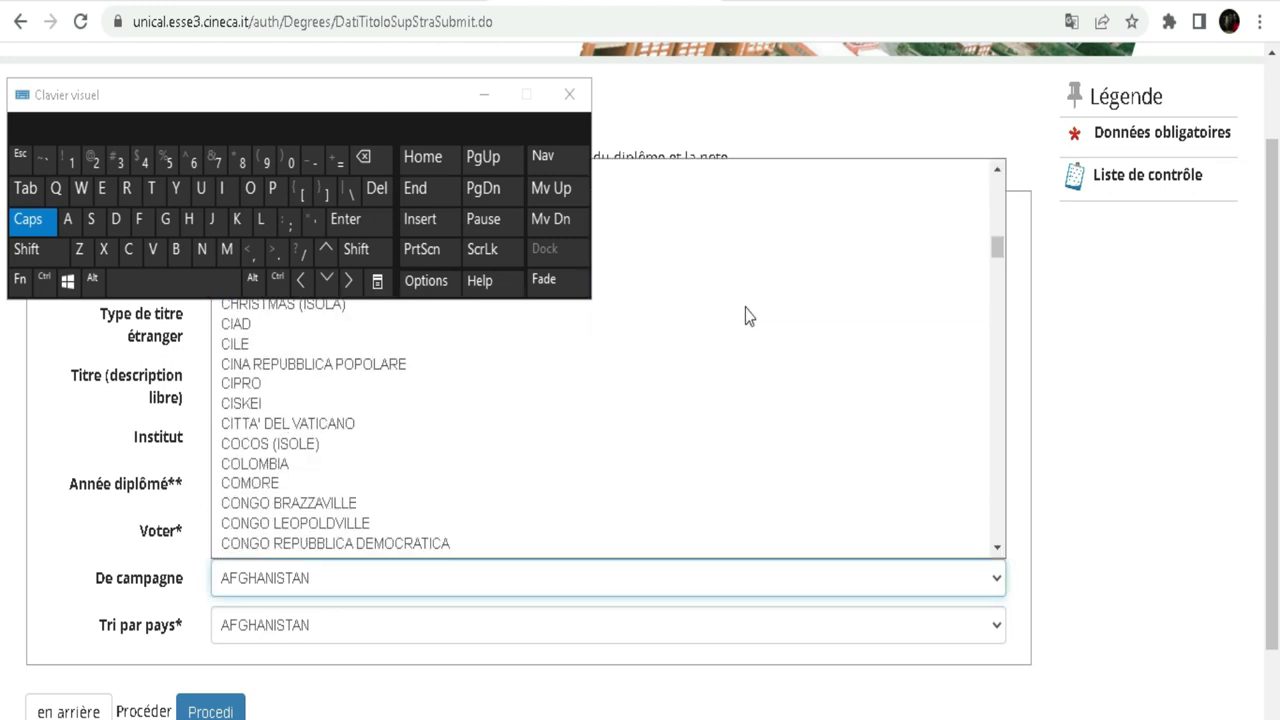
{"action": "scroll", "coordinate": [684, 397], "scroll_direction": "down", "scroll_amount": 6}
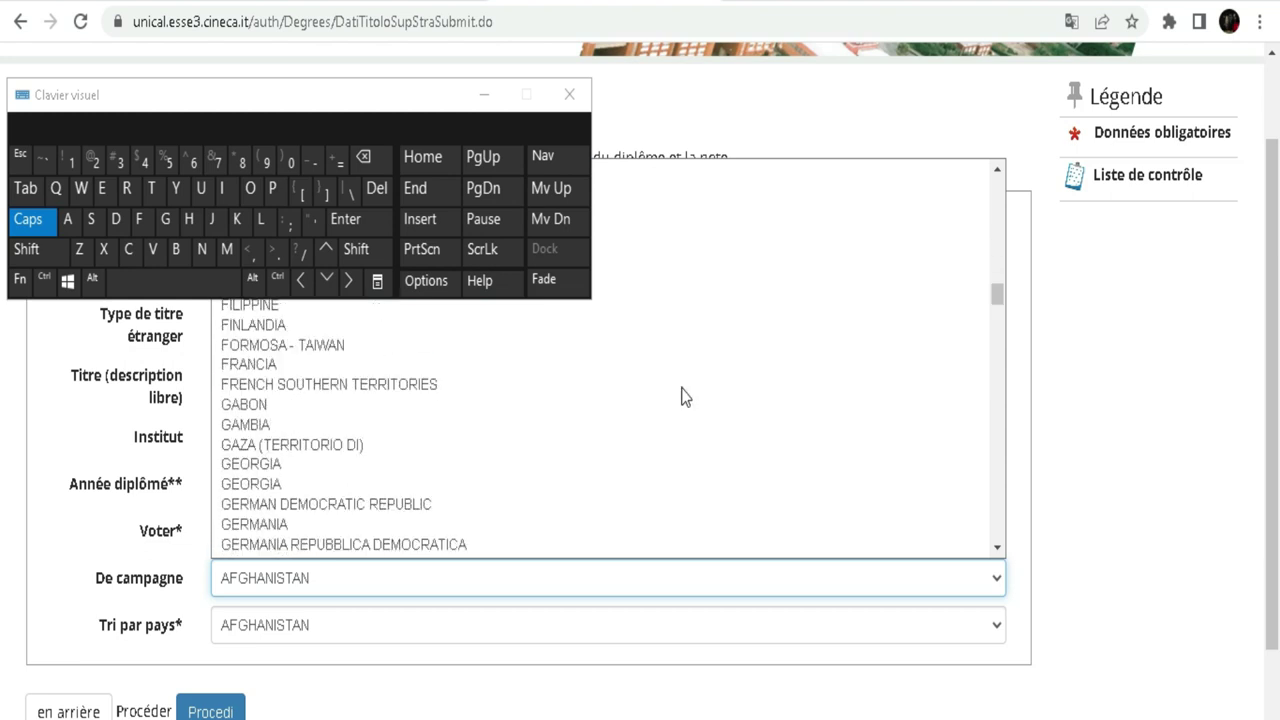
{"action": "scroll", "coordinate": [684, 397], "scroll_direction": "up", "scroll_amount": 2}
{"action": "scroll", "coordinate": [684, 397], "scroll_direction": "up", "scroll_amount": 2}
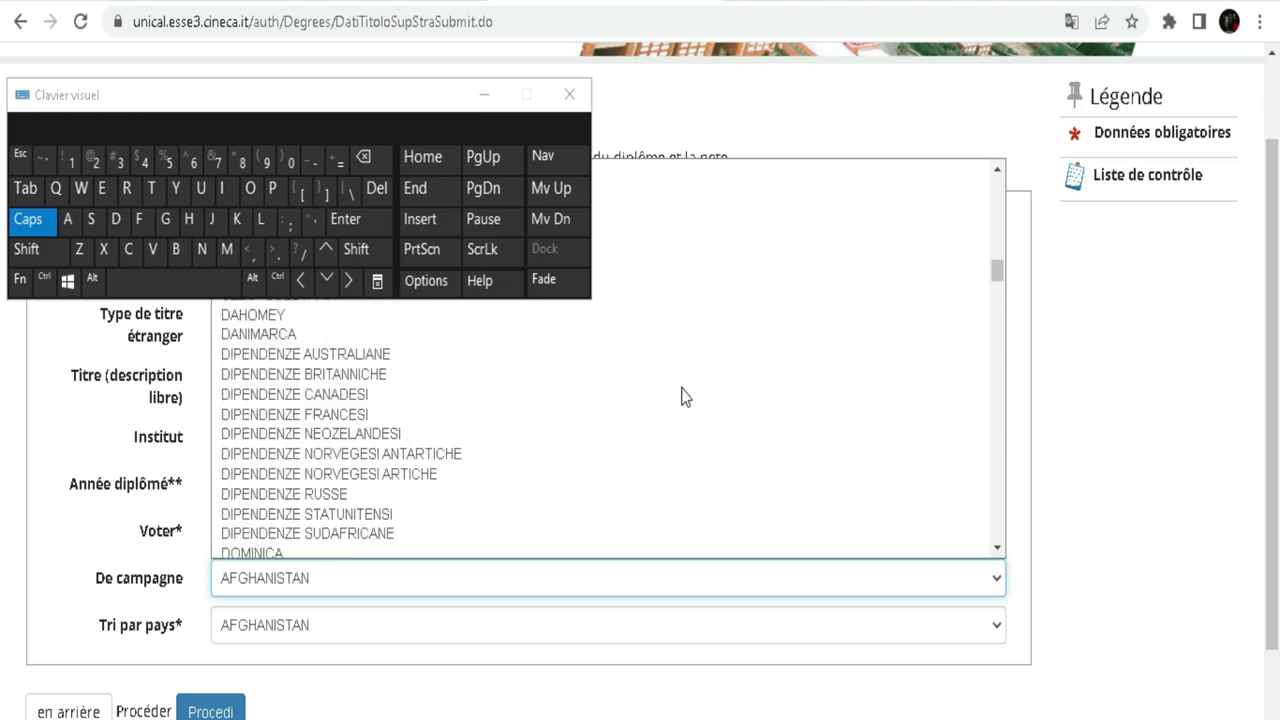
{"action": "scroll", "coordinate": [684, 397], "scroll_direction": "up", "scroll_amount": 2}
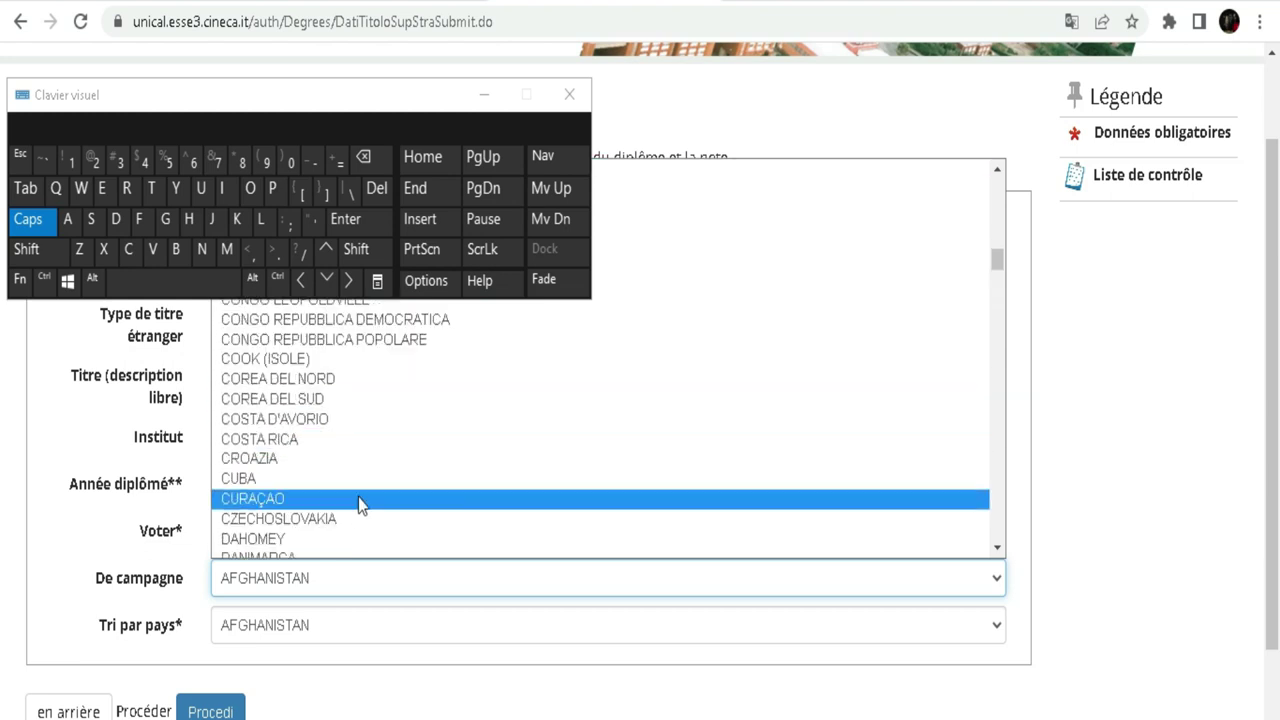
{"action": "left_click", "coordinate": [328, 424]}
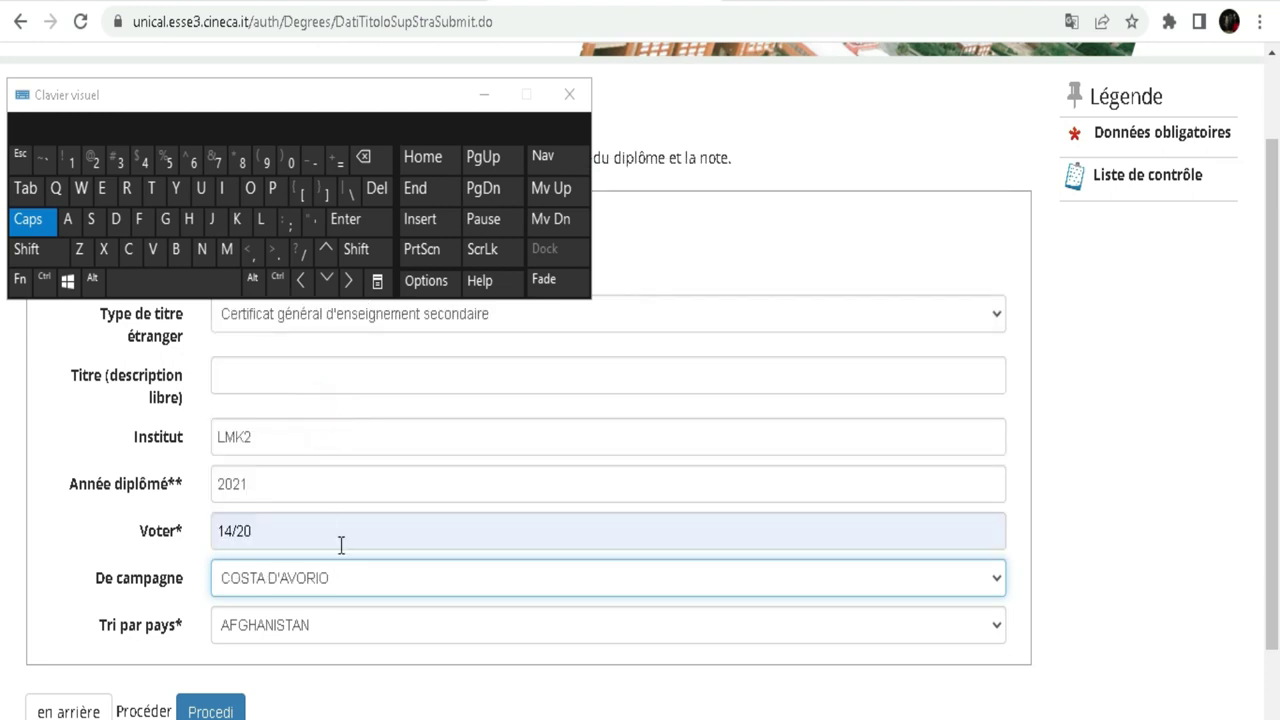
- Set the country of the school system (Nazione Ordinamento, shown as Tri par pays) to COSTA D'AVORIO and submit the diploma data
{"action": "left_click", "coordinate": [341, 637]}
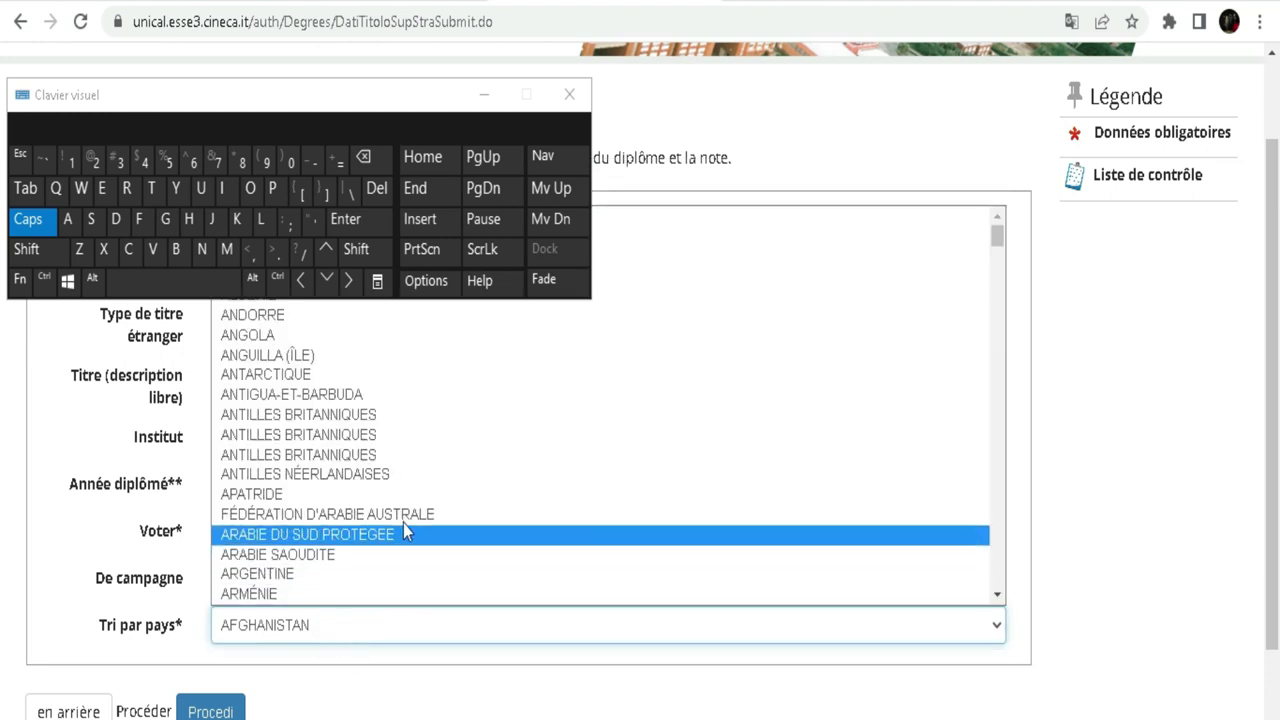
{"action": "scroll", "coordinate": [500, 400], "scroll_direction": "down", "scroll_amount": 10}
{"action": "scroll", "coordinate": [448, 460], "scroll_direction": "down", "scroll_amount": 6}
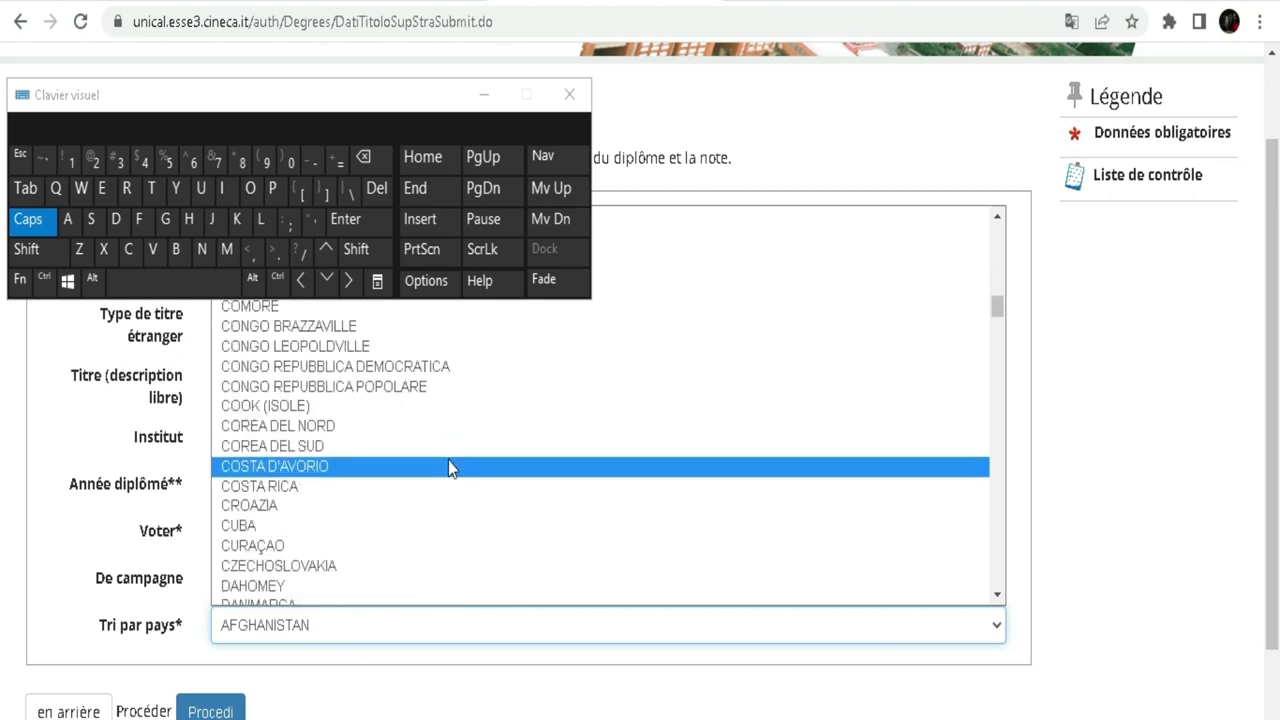
{"action": "scroll", "coordinate": [318, 385], "scroll_direction": "up", "scroll_amount": 4}
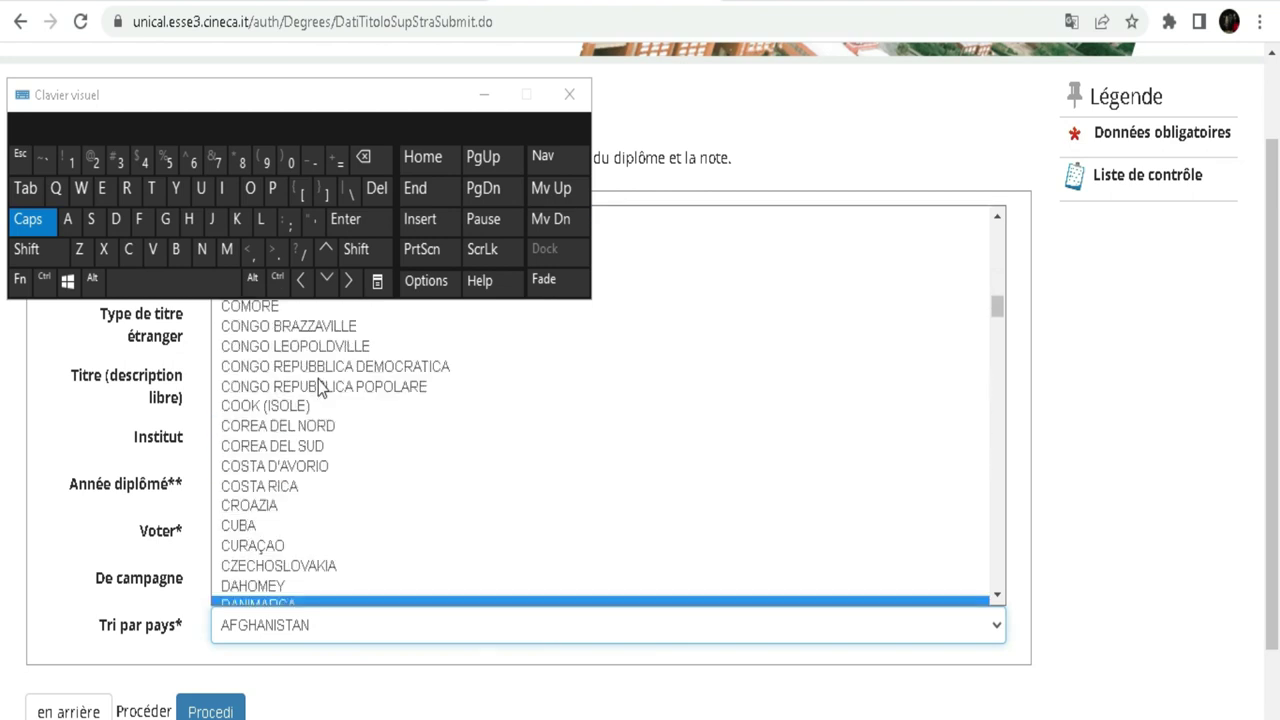
{"action": "left_click", "coordinate": [300, 466]}
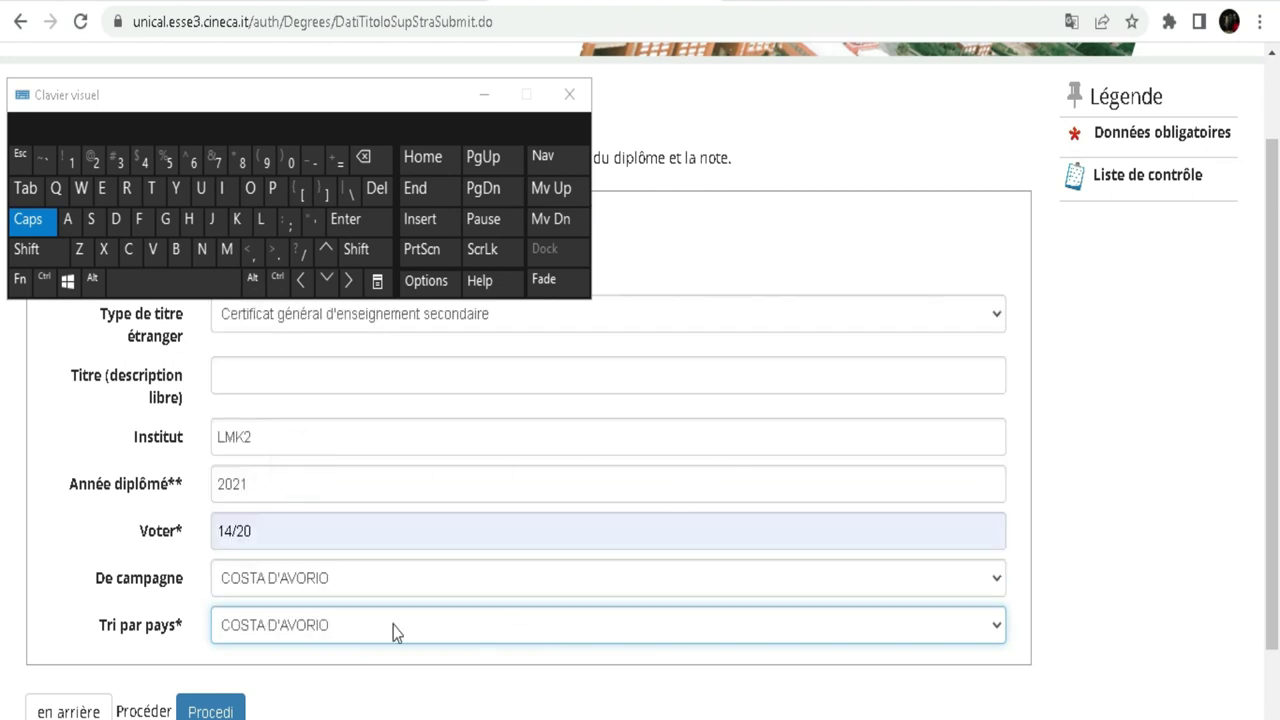
{"action": "left_click_drag", "start_coordinate": [210, 96], "coordinate": [830, 50]}
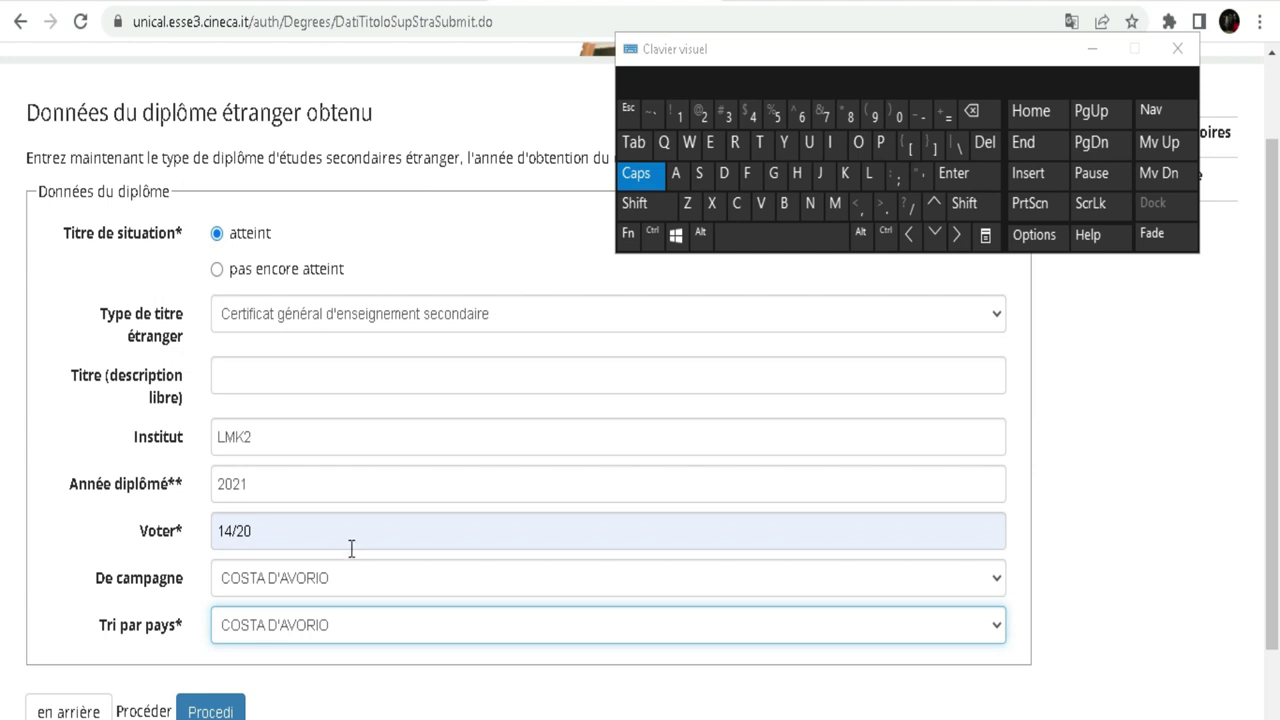
{"action": "left_click", "coordinate": [197, 712]}
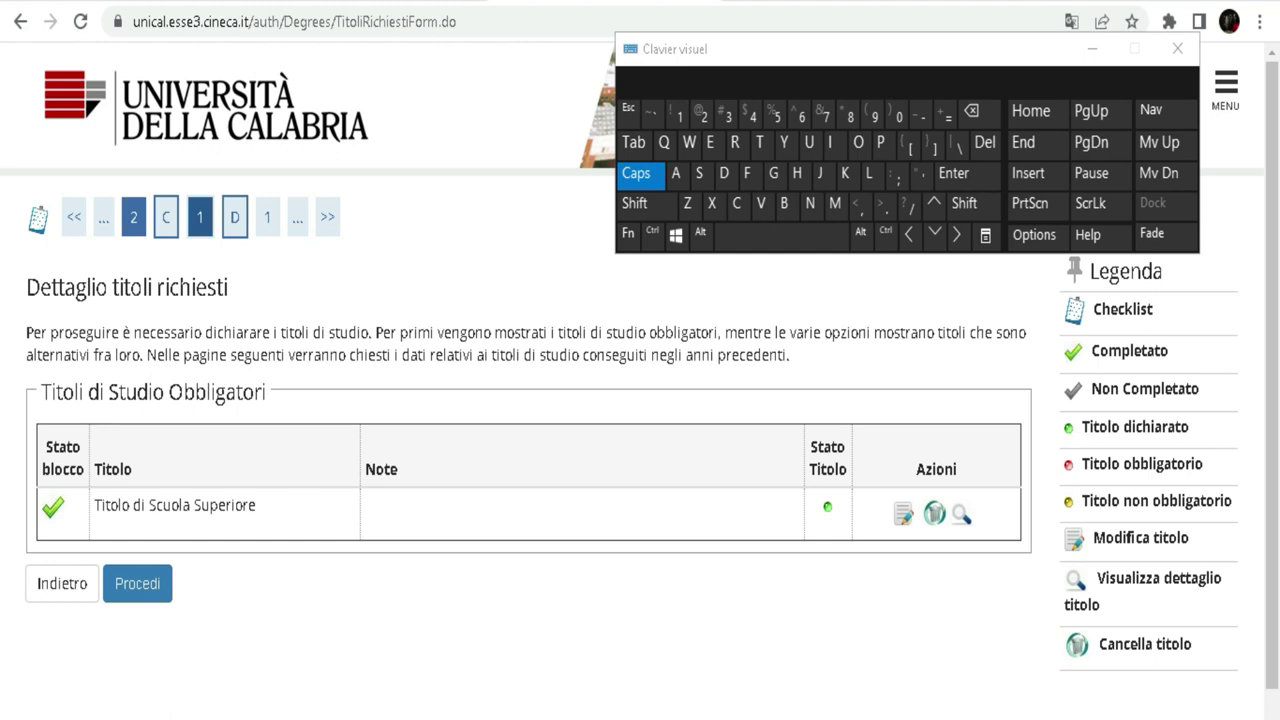
- Proceed from the declared high school qualification to the competition choice confirmation and review the summary
{"action": "left_click", "coordinate": [141, 597]}
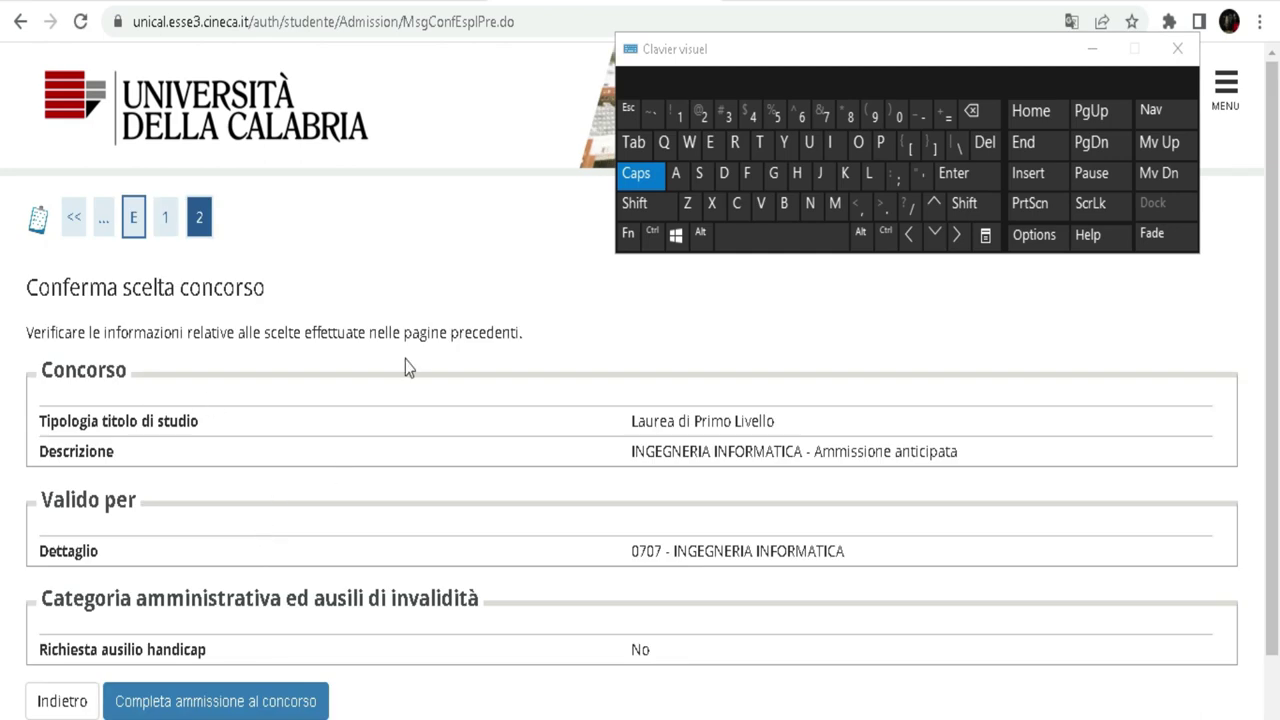
{"action": "scroll", "coordinate": [400, 340], "scroll_direction": "down", "scroll_amount": 3}
{"action": "scroll", "coordinate": [399, 320], "scroll_direction": "up", "scroll_amount": 3}
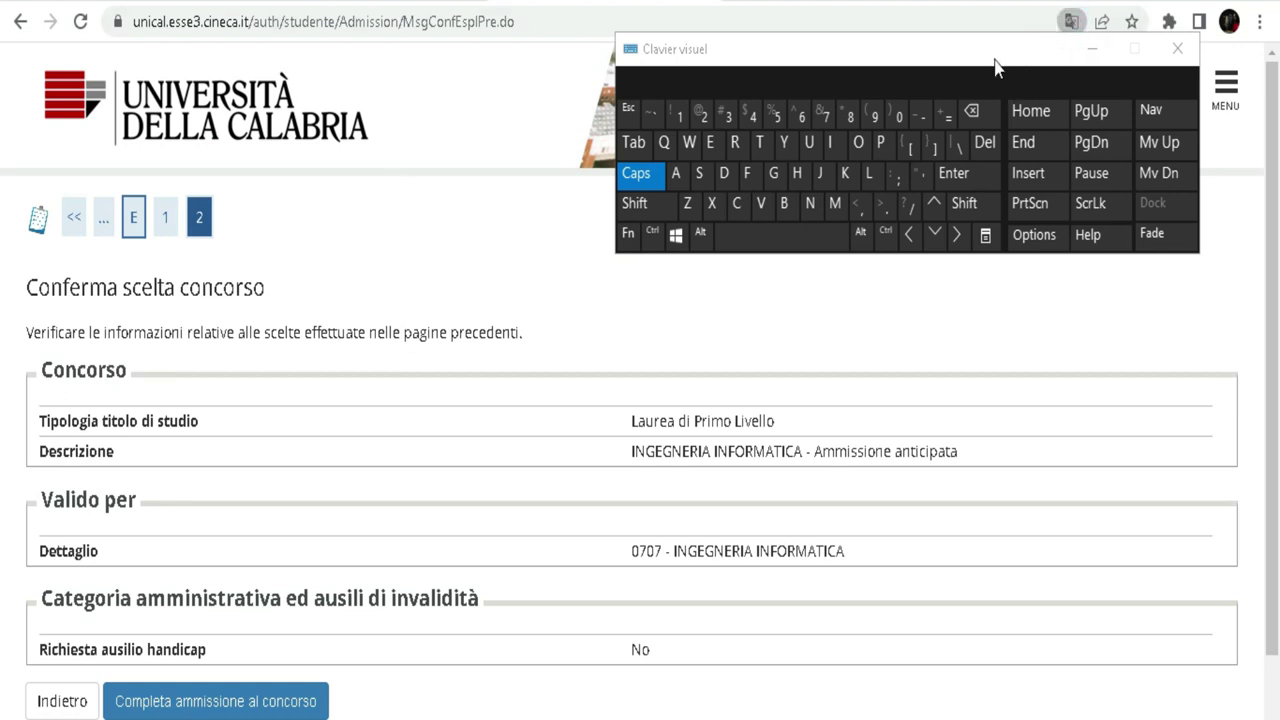
- Move the on-screen keyboard clear of the translation control, translate the confirmation page into French and complete the competition admission
{"action": "left_click_drag", "start_coordinate": [995, 60], "coordinate": [997, 126]}
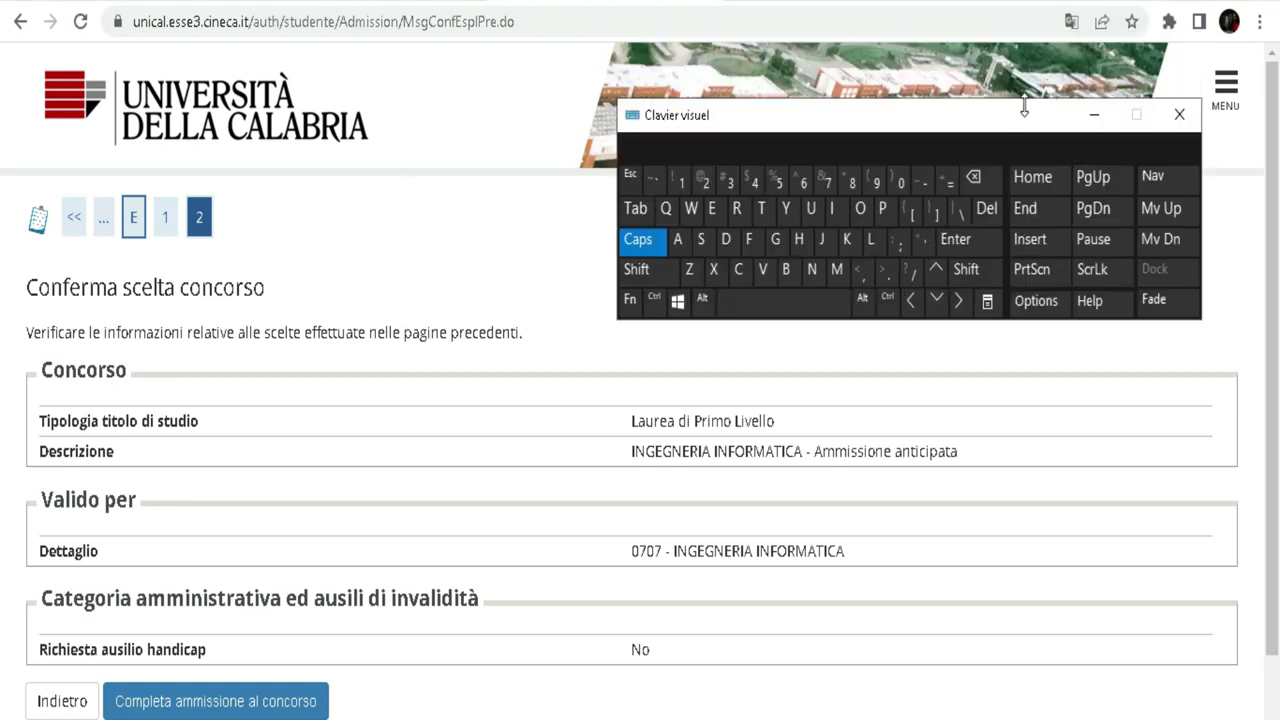
{"action": "left_click", "coordinate": [1072, 22]}
{"action": "left_click", "coordinate": [982, 63]}
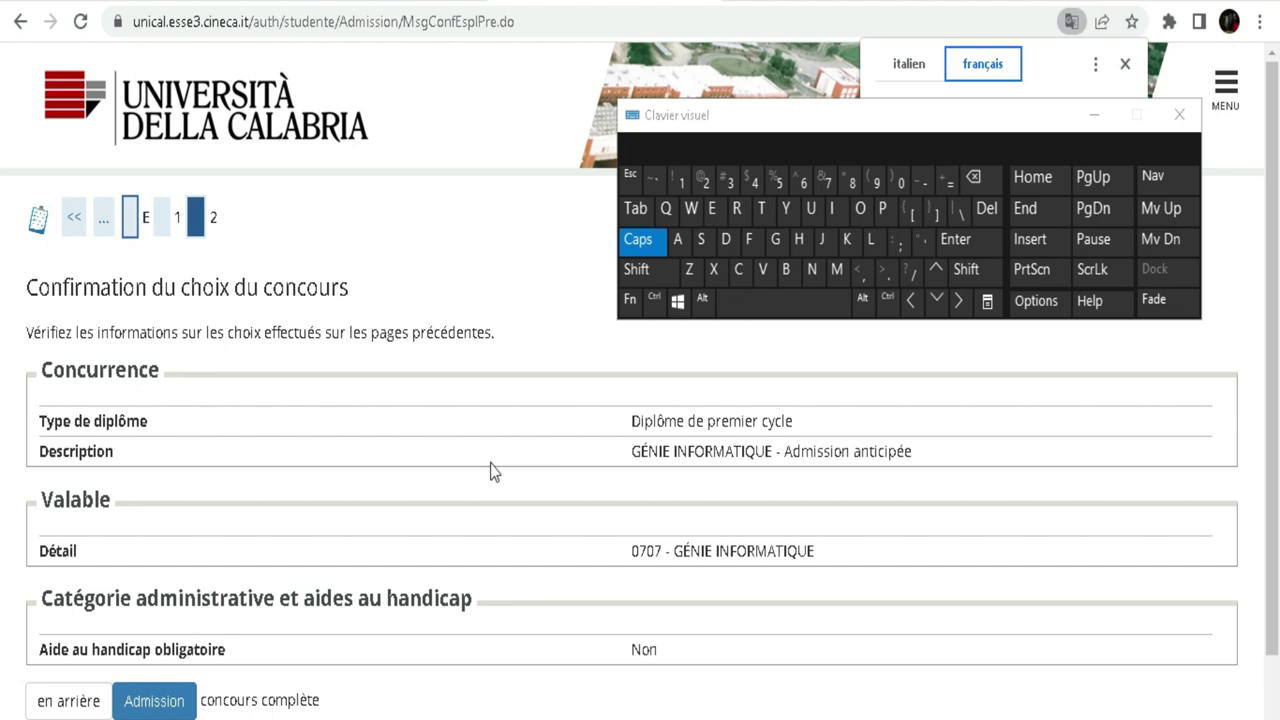
{"action": "scroll", "coordinate": [400, 465], "scroll_direction": "down", "scroll_amount": 2}
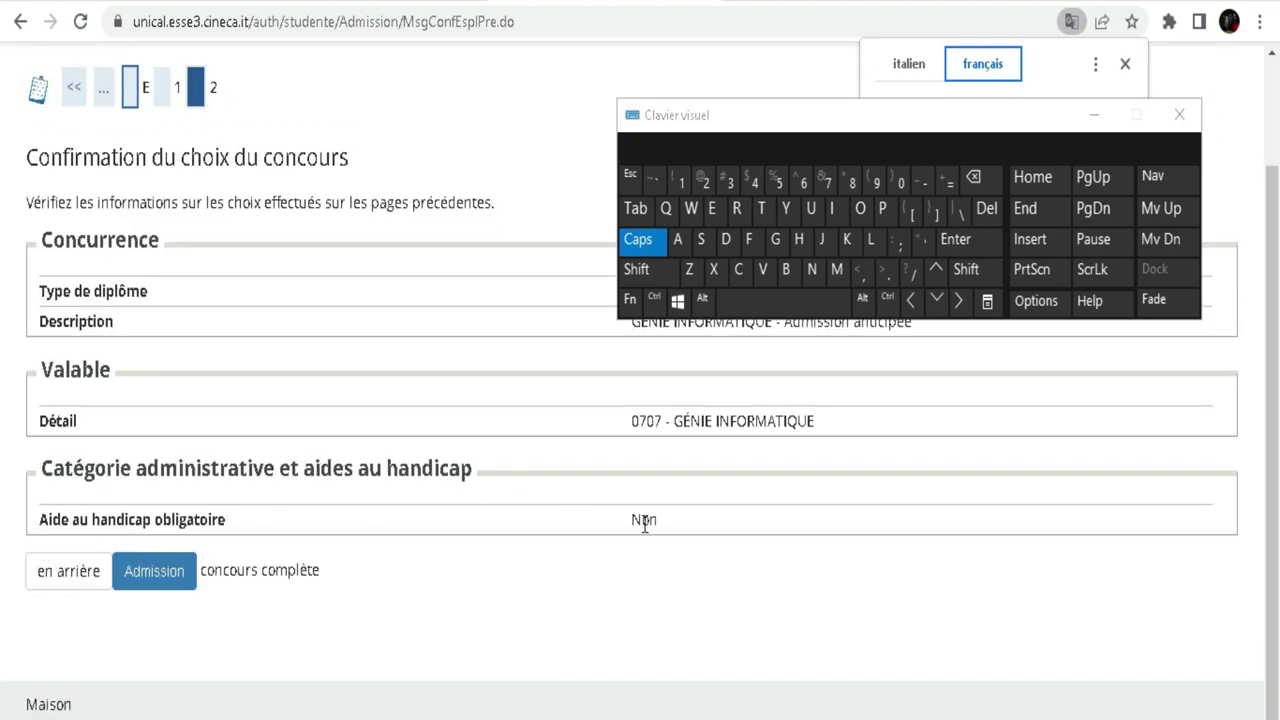
{"action": "left_click", "coordinate": [166, 575]}
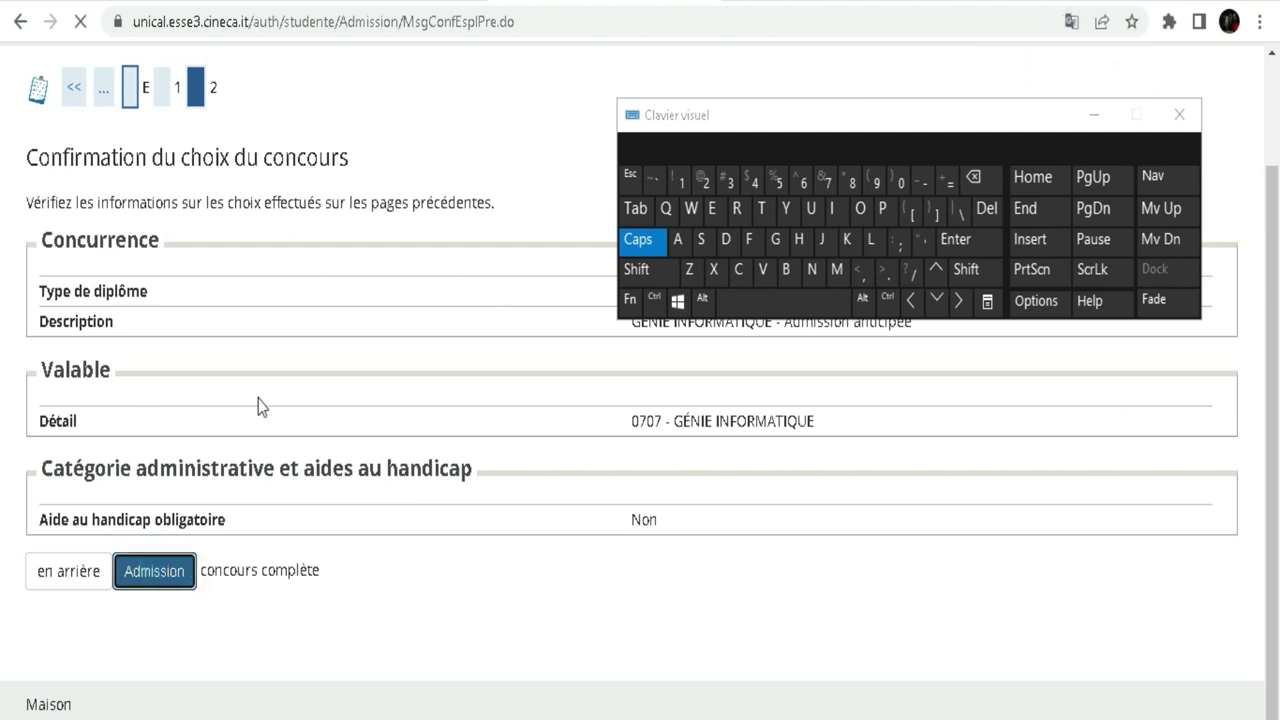